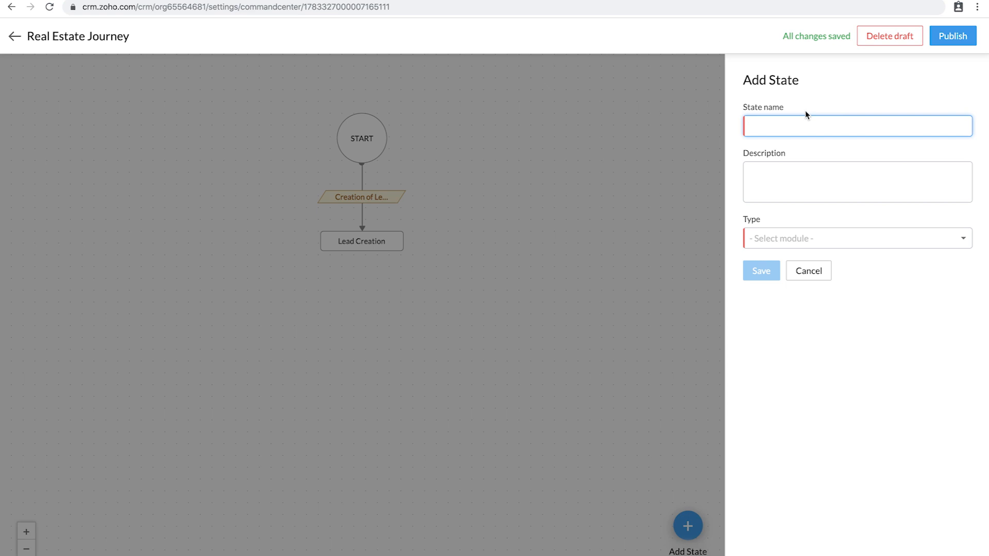
Step: Enter 'Contact' to begin naming the new Contact creation state
{"action": "type", "text": "ontact creation"}
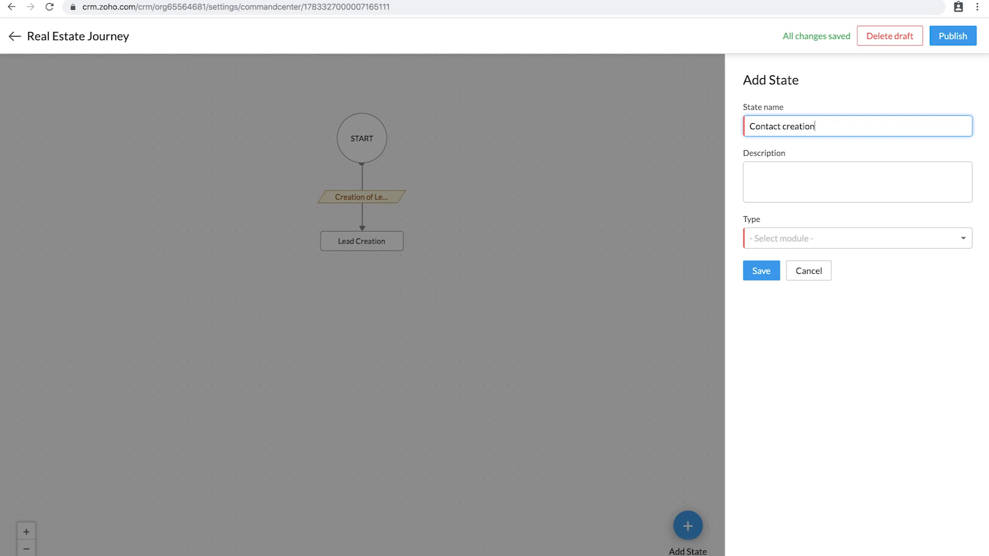
Step: Set the Contact creation state's type to Contacts and save it
{"action": "left_click", "coordinate": [808, 242]}
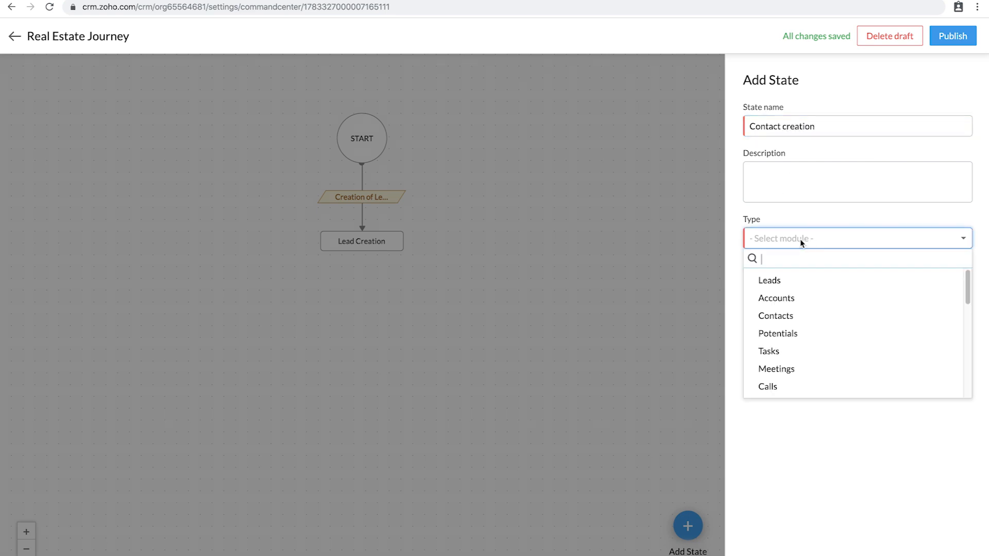
{"action": "left_click", "coordinate": [785, 320]}
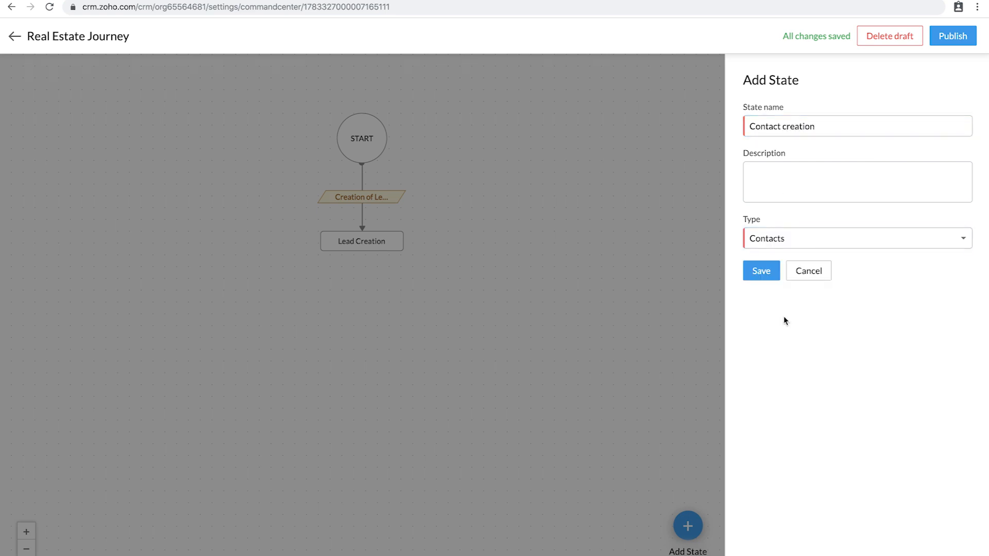
{"action": "left_click", "coordinate": [762, 271]}
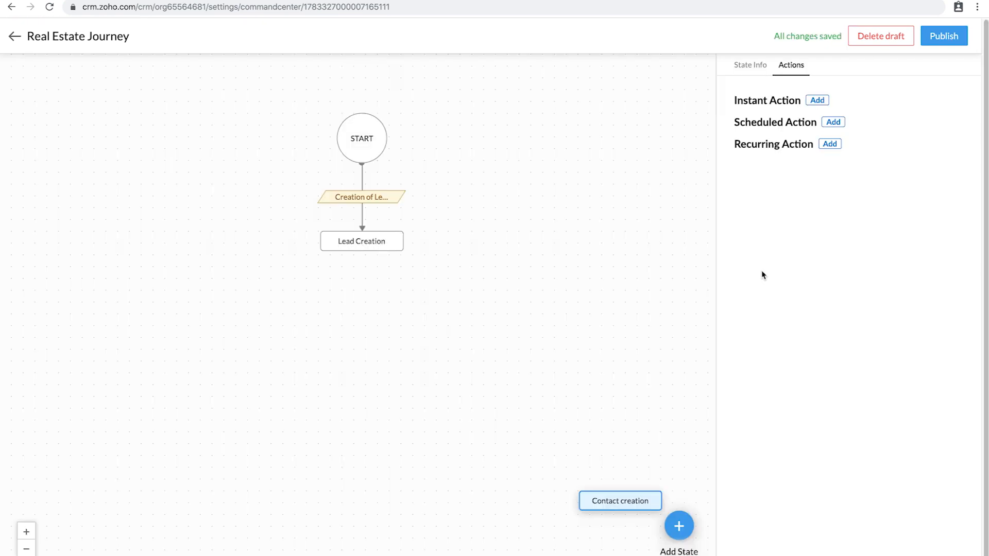
Step: Place Contact creation left of Lead Creation and link Lead Creation to it
{"action": "left_click_drag", "start_coordinate": [620, 499], "coordinate": [194, 238]}
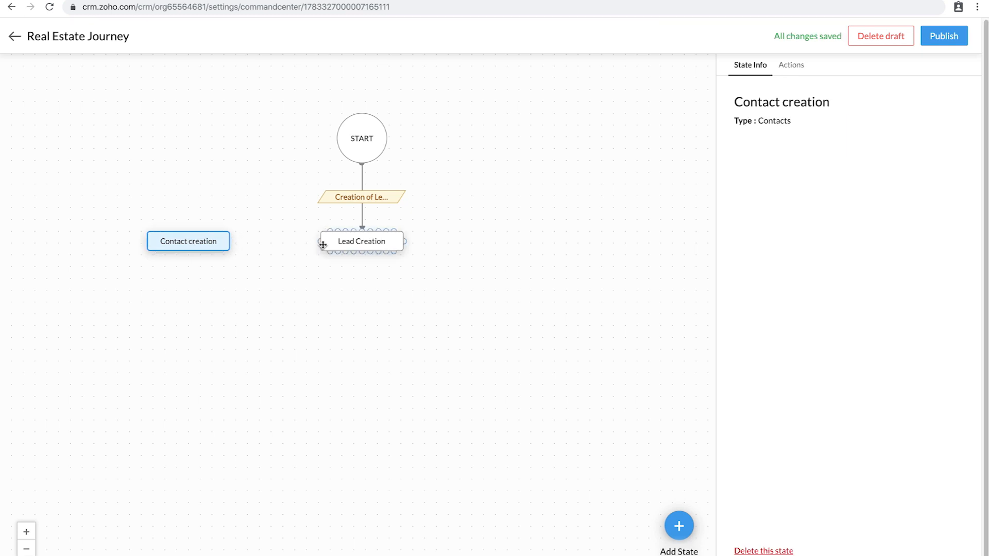
{"action": "left_click_drag", "start_coordinate": [318, 242], "coordinate": [226, 241]}
{"action": "left_click", "coordinate": [275, 241]}
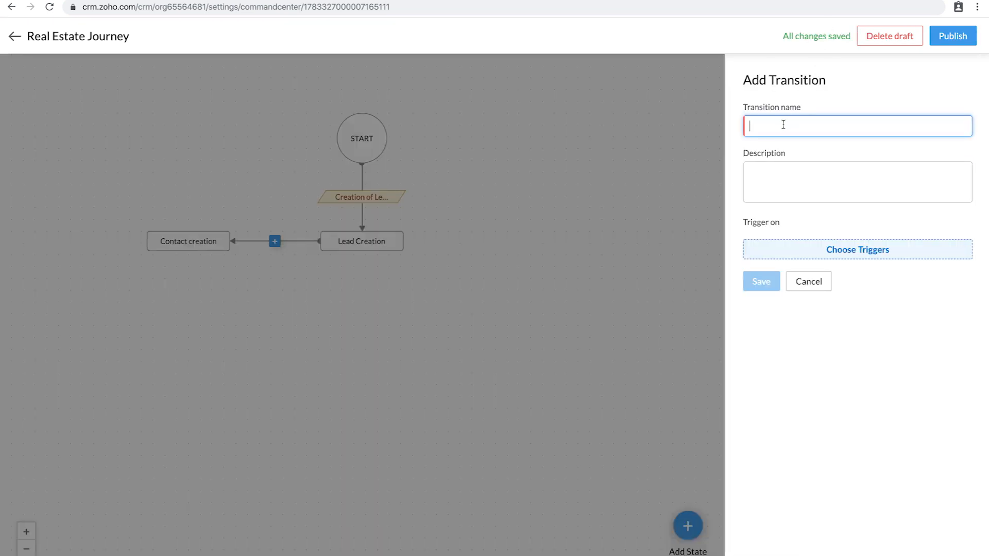
Step: Name the transition 'Lead is Pre qualified', trigger it on Convert of a Lead, and save
{"action": "type", "text": "Lead is Pre qualified"}
{"action": "left_click", "coordinate": [850, 252]}
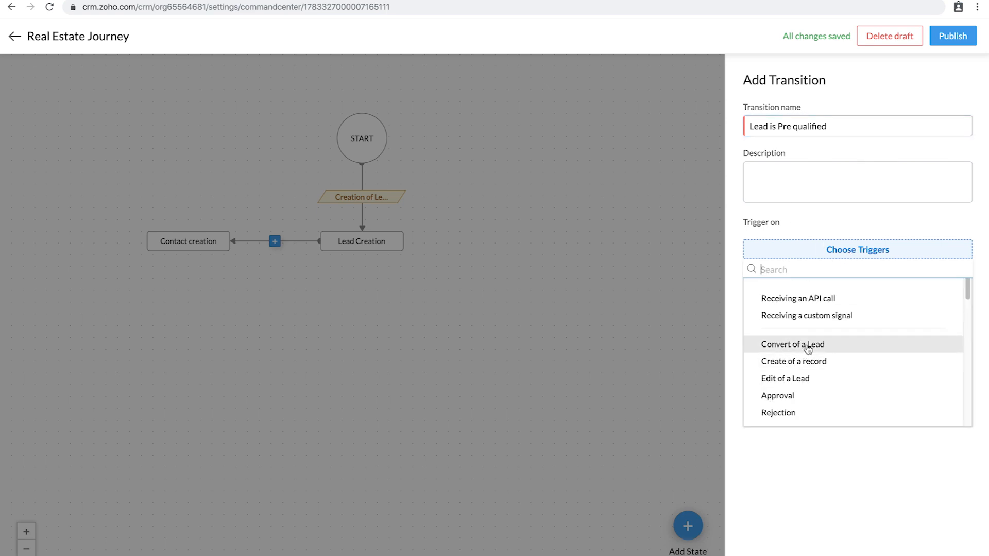
{"action": "left_click", "coordinate": [838, 471]}
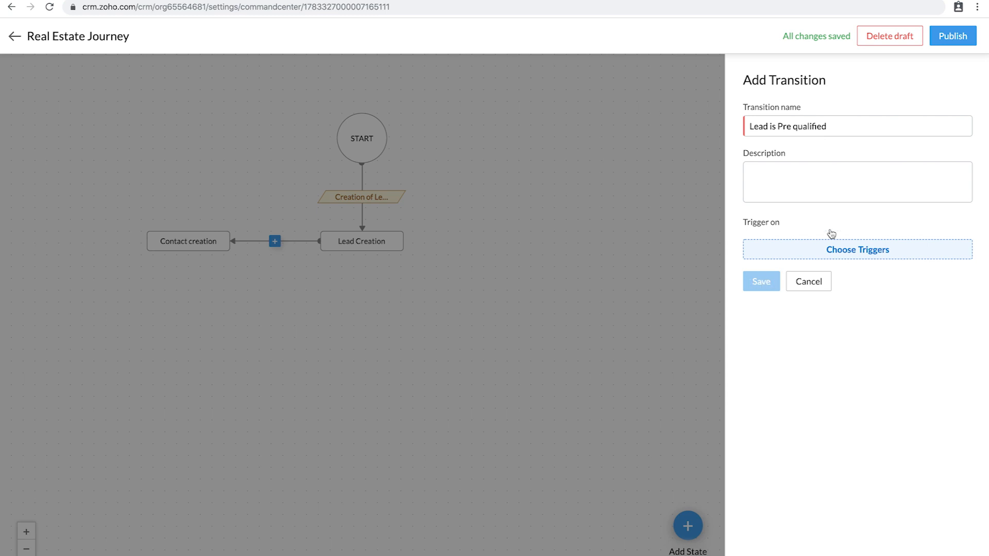
{"action": "left_click", "coordinate": [816, 250]}
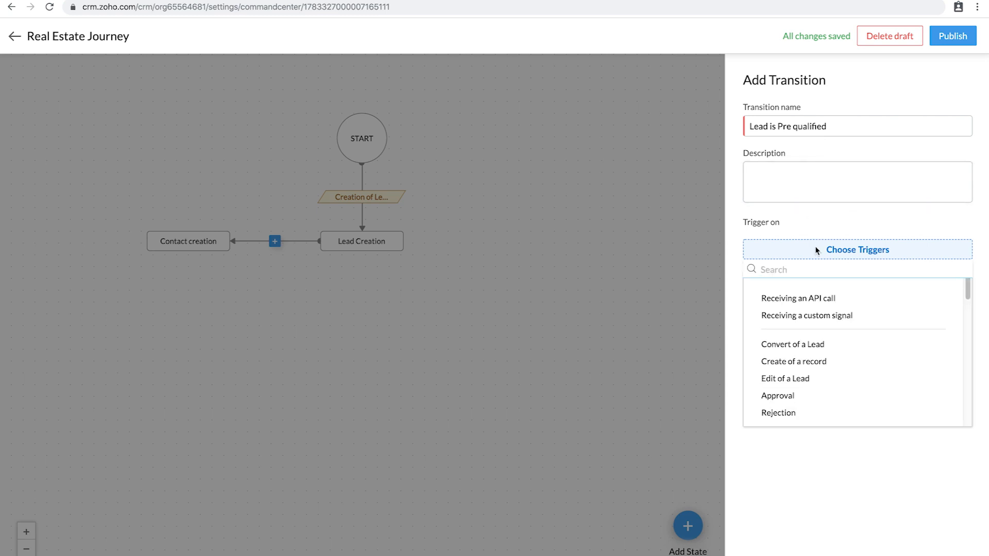
{"action": "scroll", "coordinate": [810, 347], "scroll_direction": "down", "scroll_amount": 2}
{"action": "scroll", "coordinate": [810, 347], "scroll_direction": "up", "scroll_amount": 2}
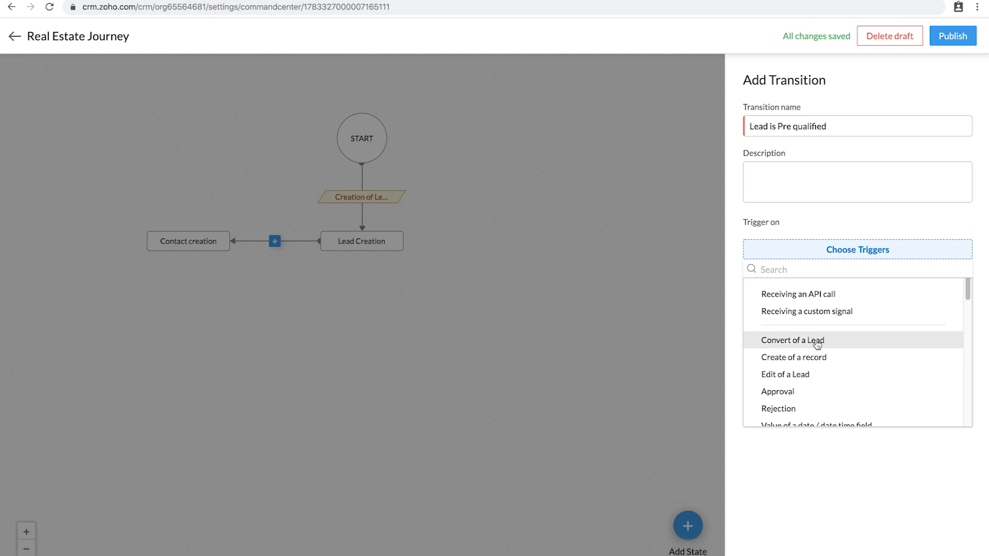
{"action": "left_click", "coordinate": [816, 341]}
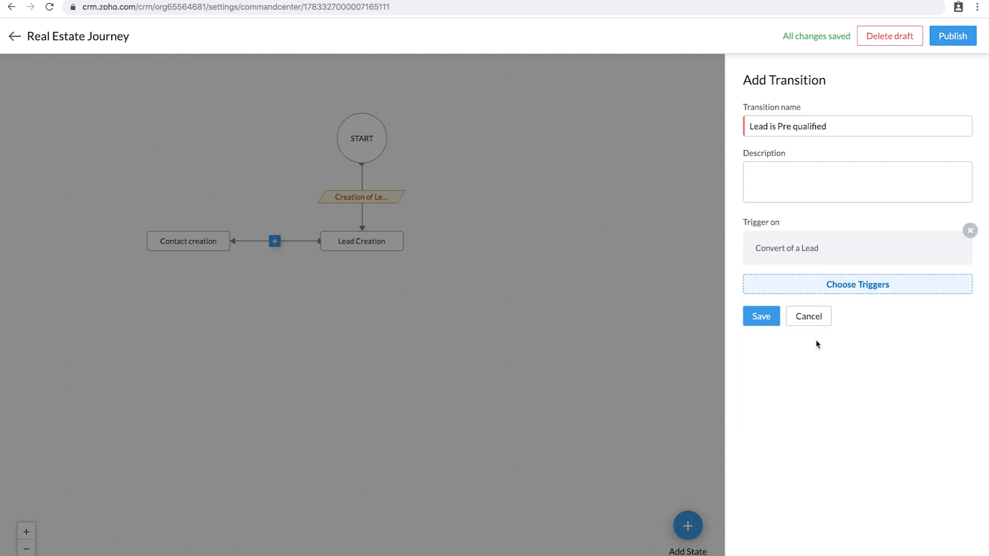
{"action": "left_click", "coordinate": [764, 316]}
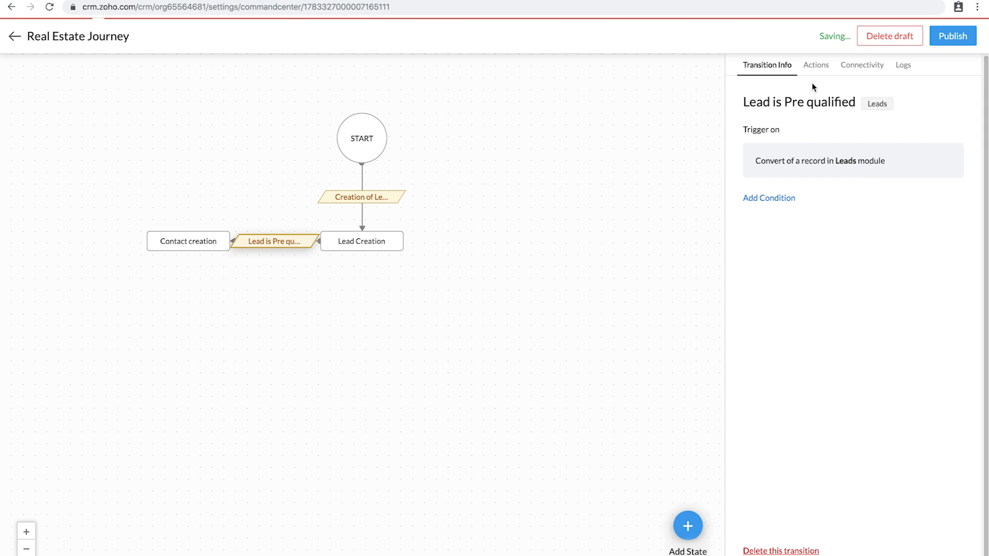
Step: Add a condition to the transition using the Lead Status field
{"action": "left_click", "coordinate": [815, 71]}
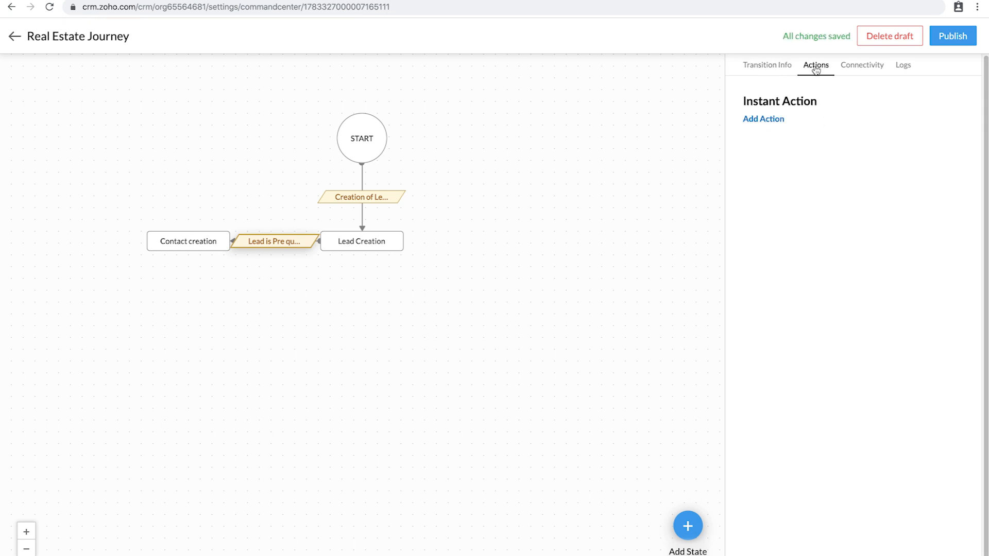
{"action": "left_click", "coordinate": [772, 120]}
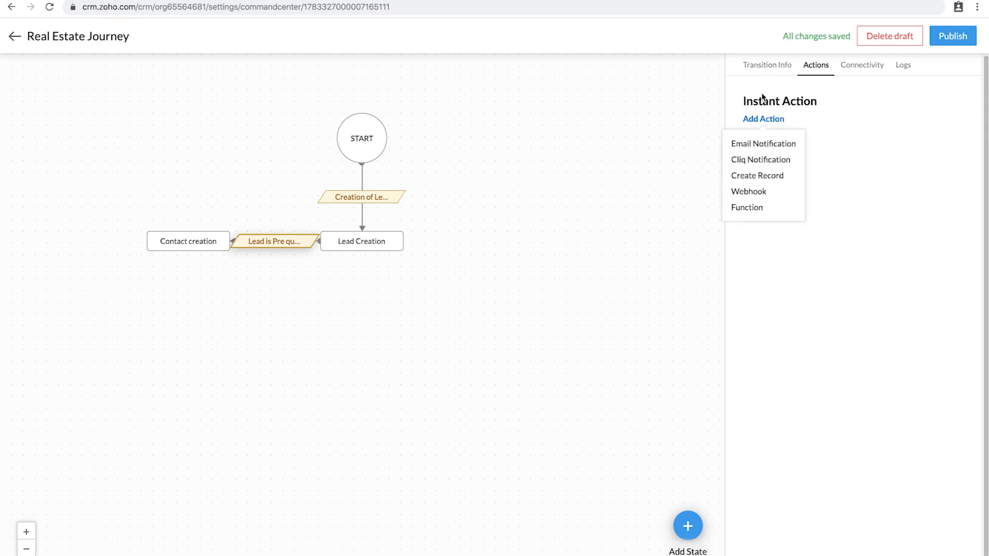
{"action": "left_click", "coordinate": [765, 69]}
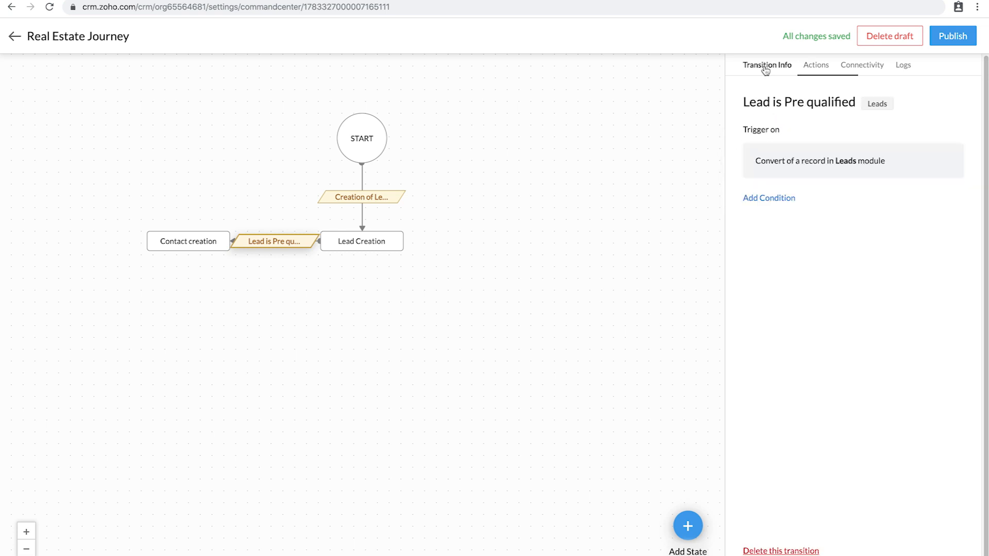
{"action": "left_click", "coordinate": [772, 199]}
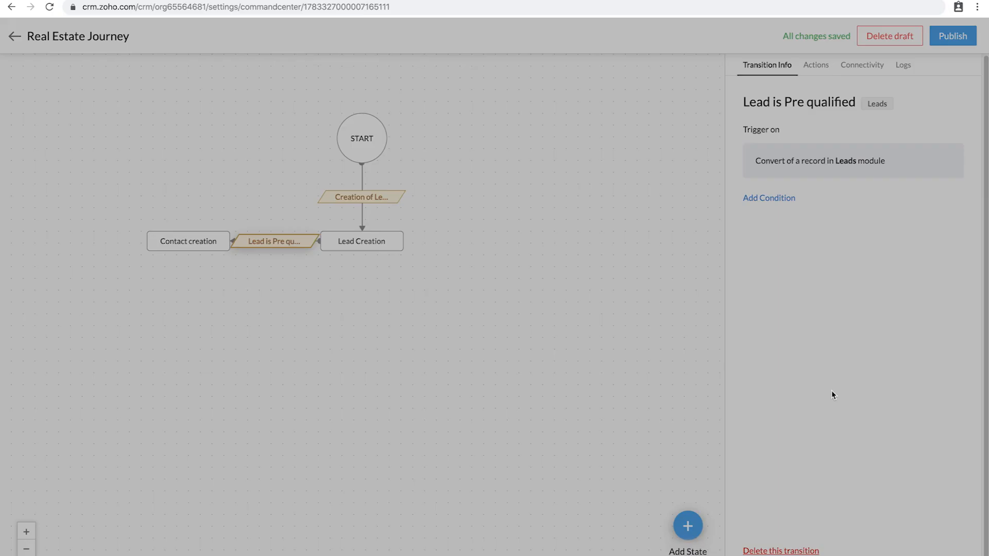
{"action": "left_click", "coordinate": [320, 70]}
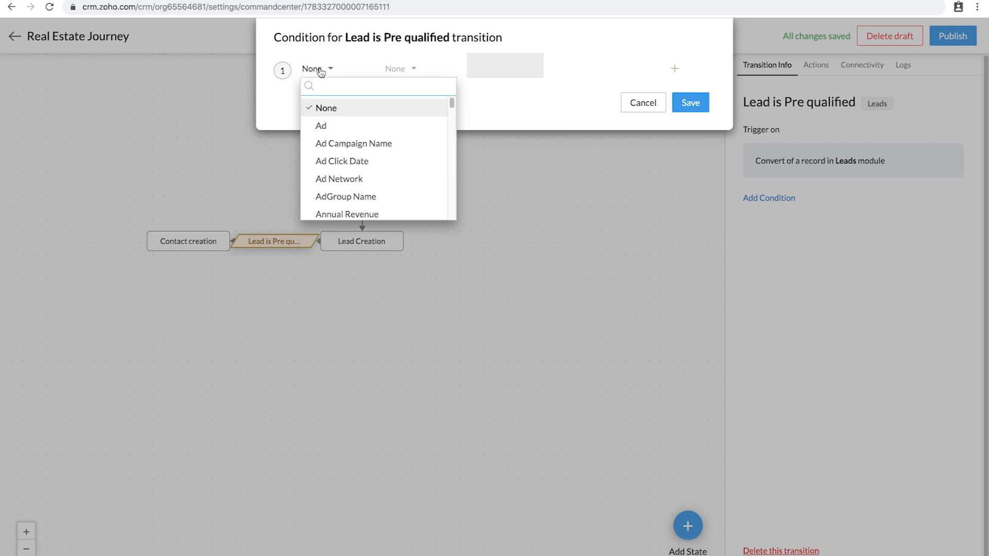
{"action": "type", "text": "lead s"}
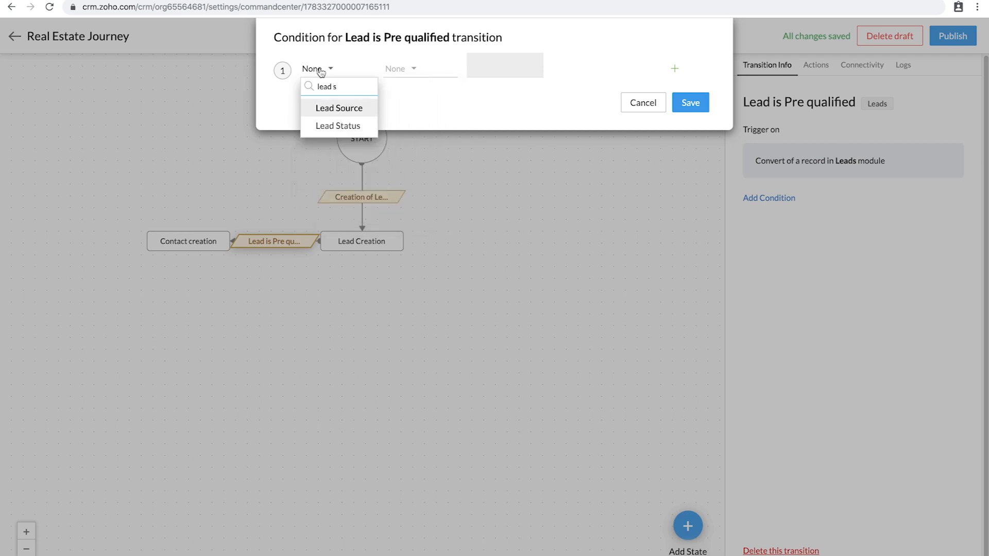
{"action": "left_click", "coordinate": [337, 126]}
Step: Set the condition to Lead Status is Pre Qualified and save it
{"action": "left_click", "coordinate": [399, 72]}
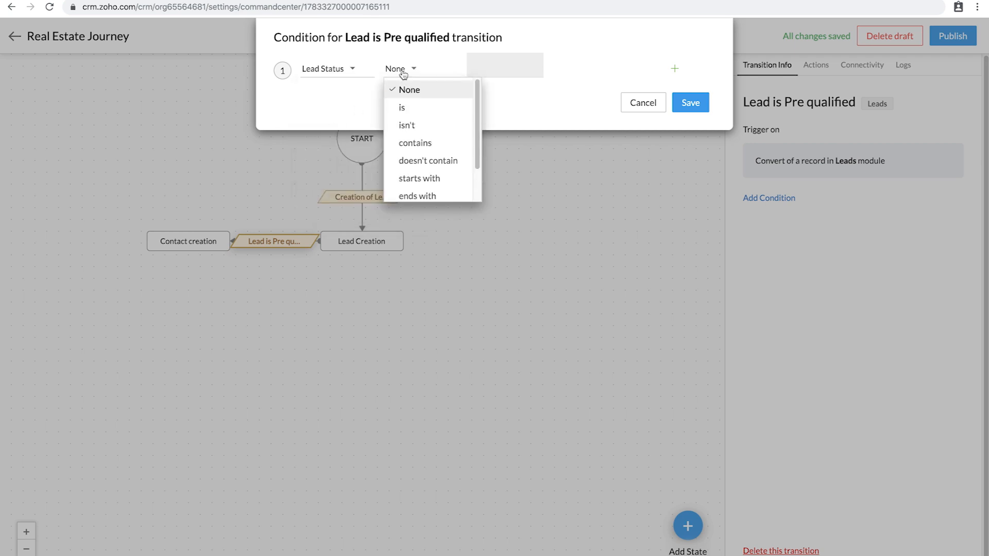
{"action": "left_click", "coordinate": [412, 111]}
{"action": "left_click", "coordinate": [469, 65]}
{"action": "type", "text": "Pr"}
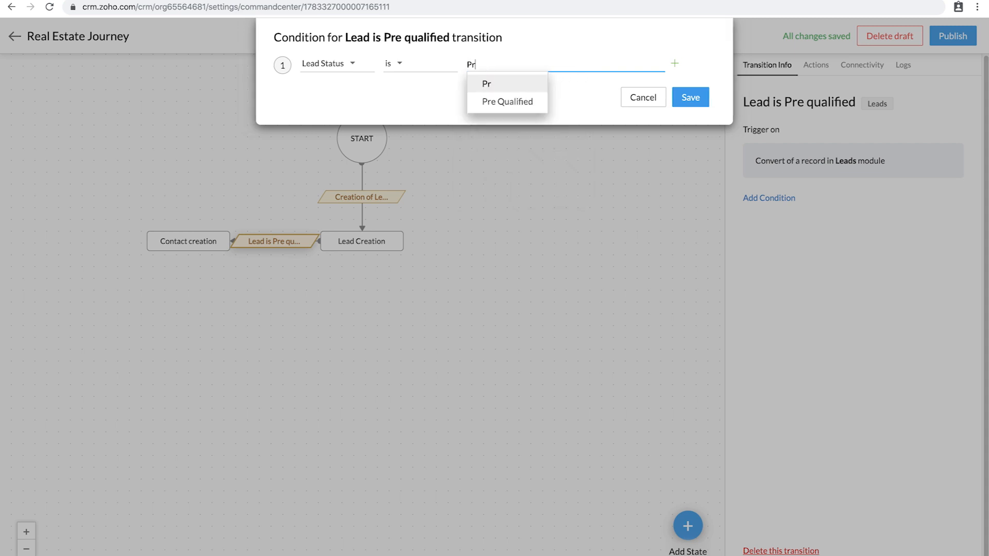
{"action": "type", "text": "e"}
{"action": "left_click", "coordinate": [505, 101]}
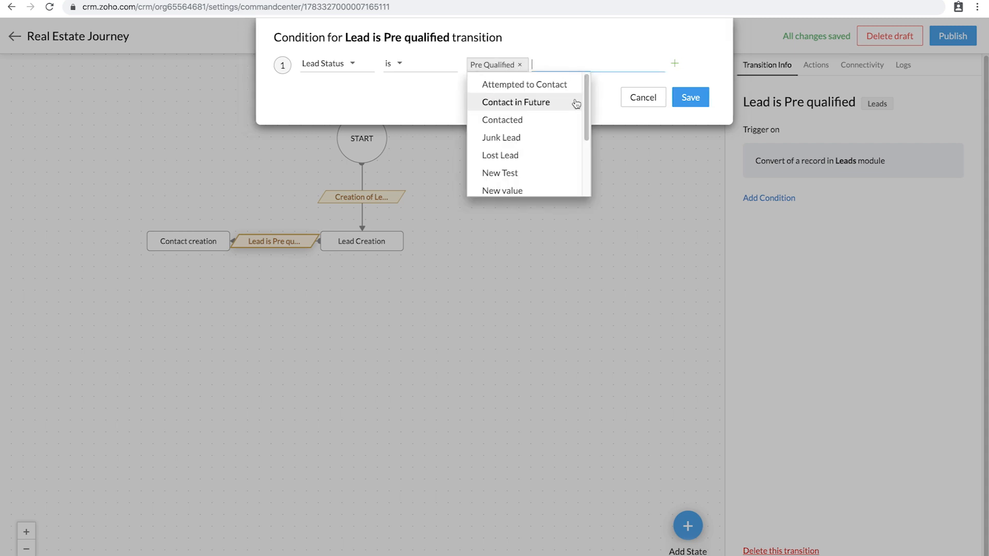
{"action": "left_click", "coordinate": [699, 103]}
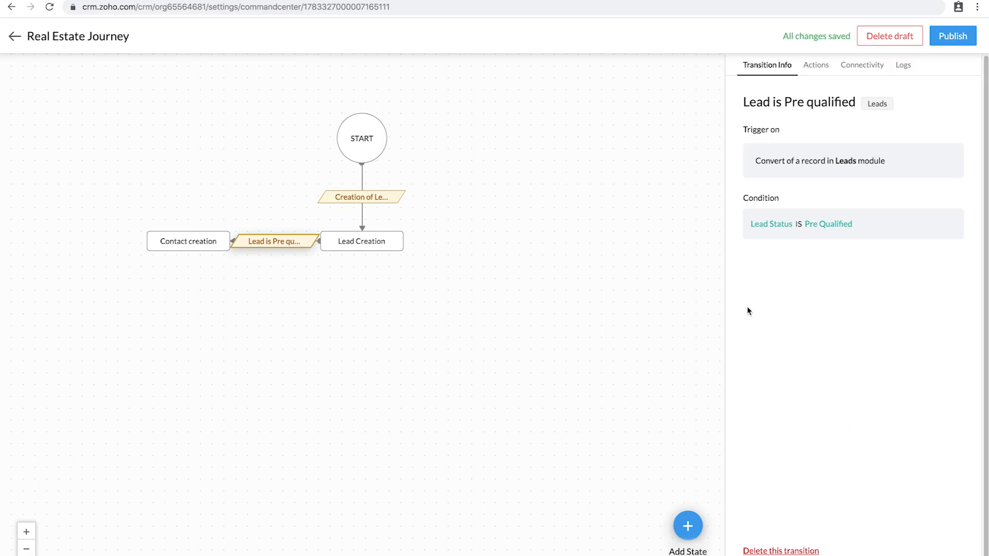
Step: Move the Contact creation state further left on the canvas
{"action": "mouse_move", "coordinate": [172, 243]}
{"action": "left_click_drag", "start_coordinate": [171, 243], "coordinate": [119, 243]}
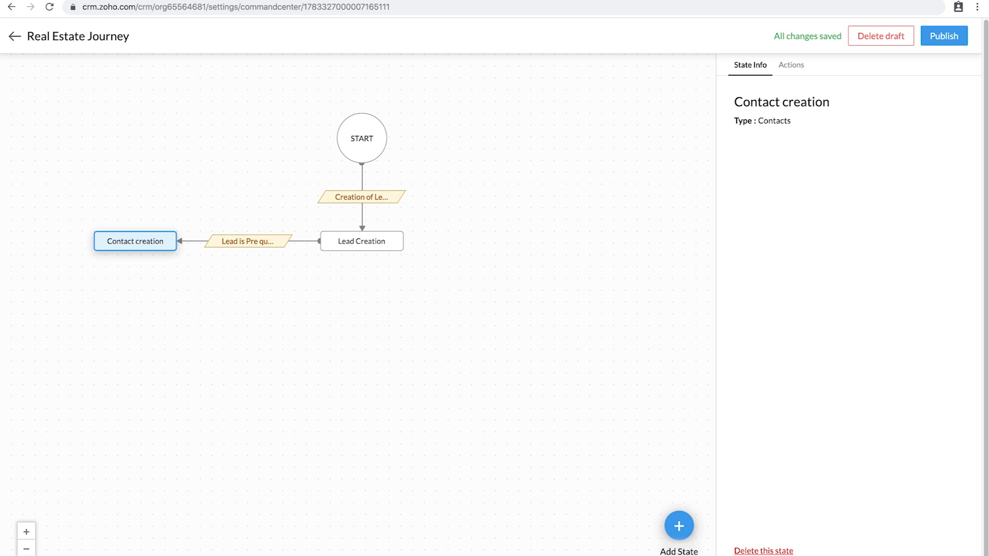
Step: Add a new Leads-type state named 'Lead lost' and save it
{"action": "left_click", "coordinate": [680, 530]}
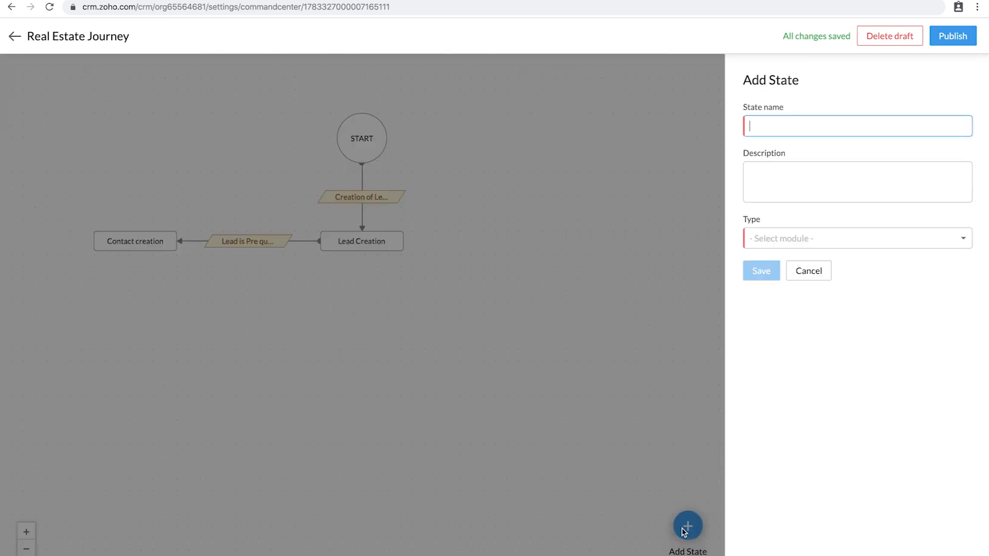
{"action": "type", "text": "Lead lost"}
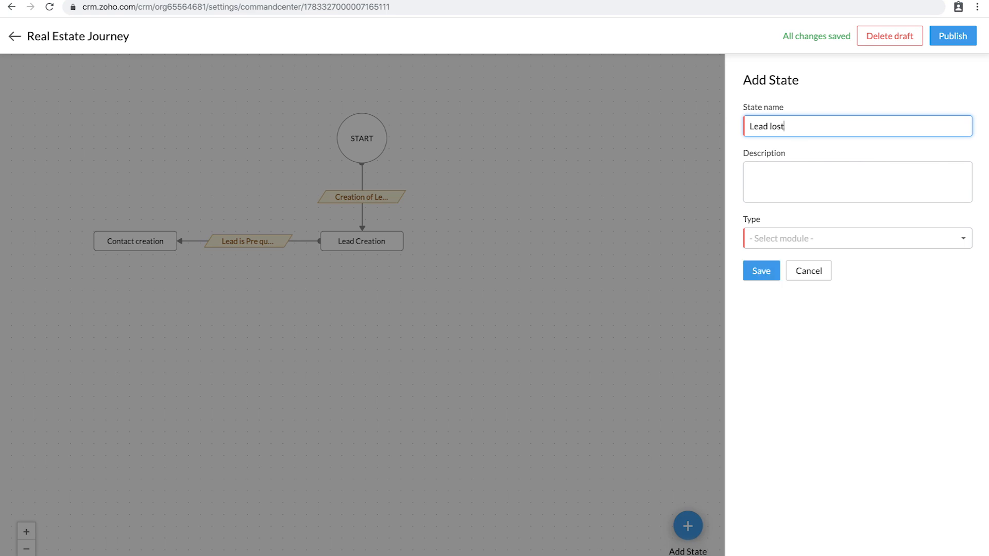
{"action": "left_click", "coordinate": [828, 238]}
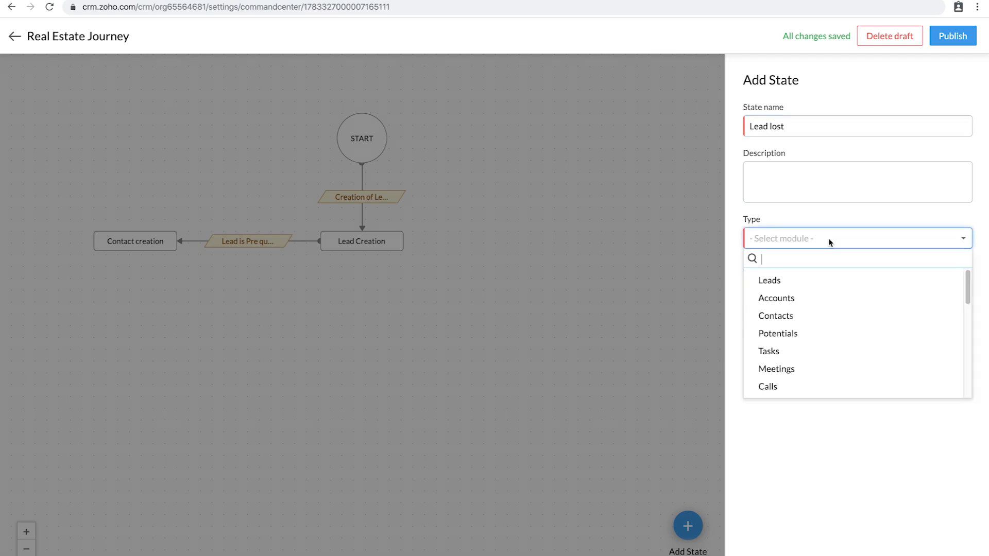
{"action": "left_click", "coordinate": [767, 281]}
{"action": "left_click", "coordinate": [766, 273]}
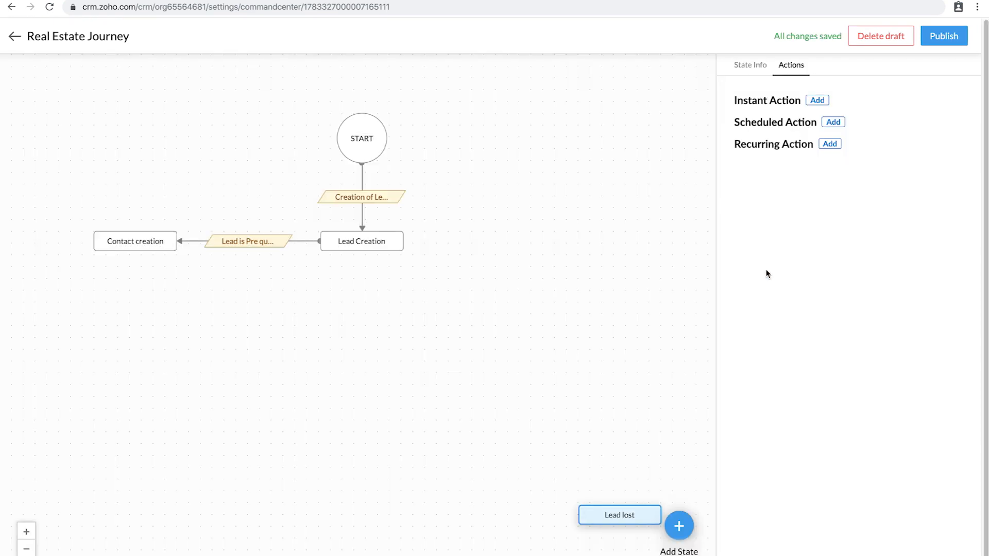
{"action": "left_click", "coordinate": [751, 65]}
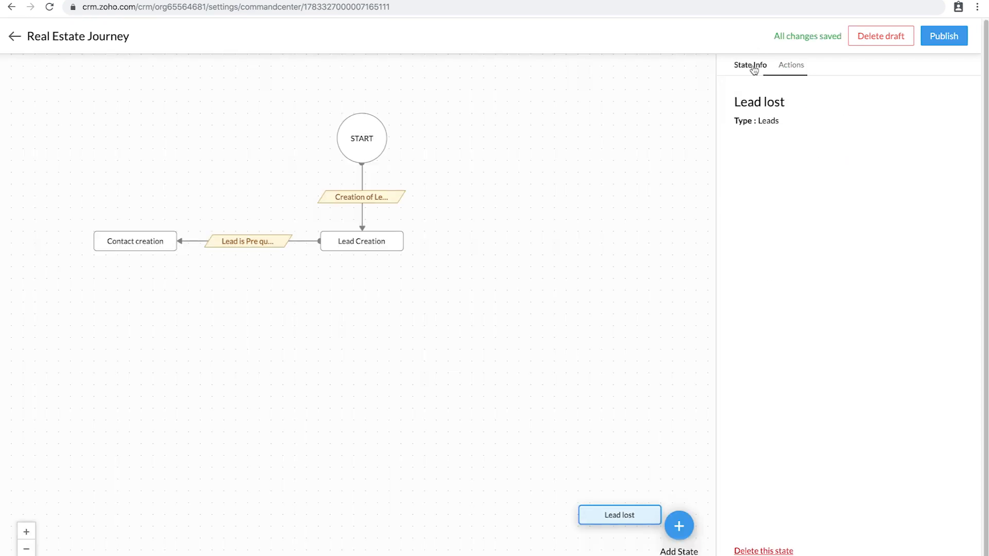
{"action": "left_click", "coordinate": [782, 65]}
Step: Place Lead lost beside Lead Creation and connect Lead Creation to it
{"action": "left_click_drag", "start_coordinate": [625, 515], "coordinate": [616, 235]}
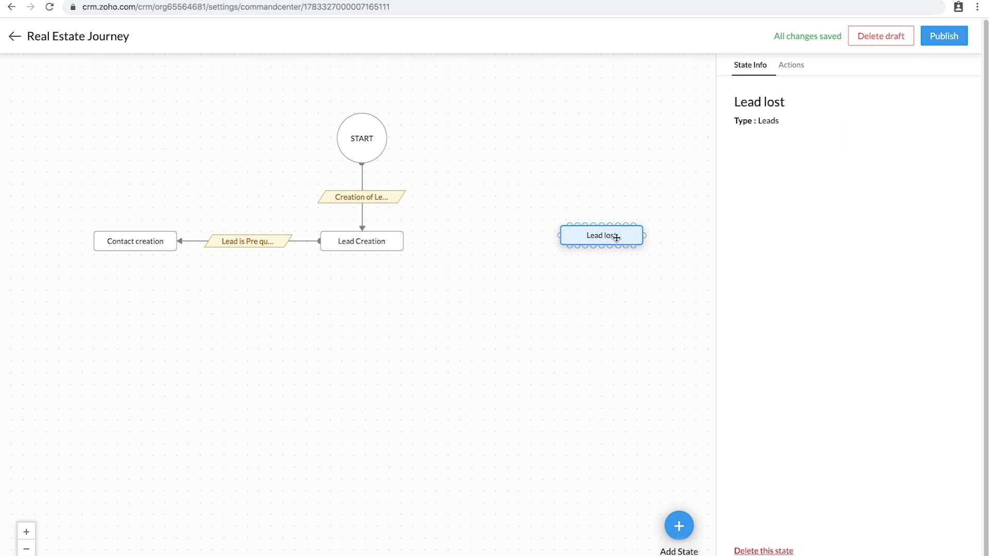
{"action": "mouse_move", "coordinate": [403, 238]}
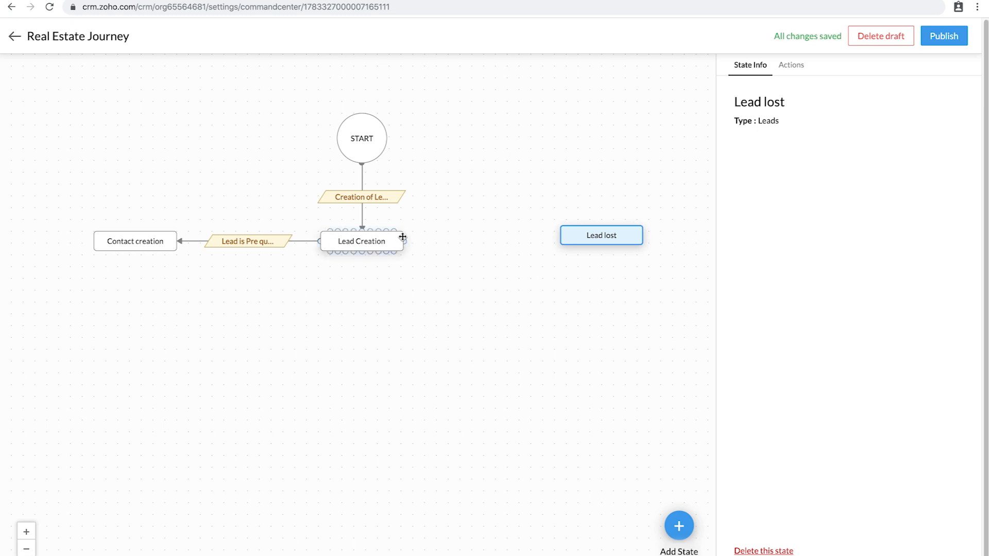
{"action": "left_click_drag", "start_coordinate": [406, 244], "coordinate": [557, 238]}
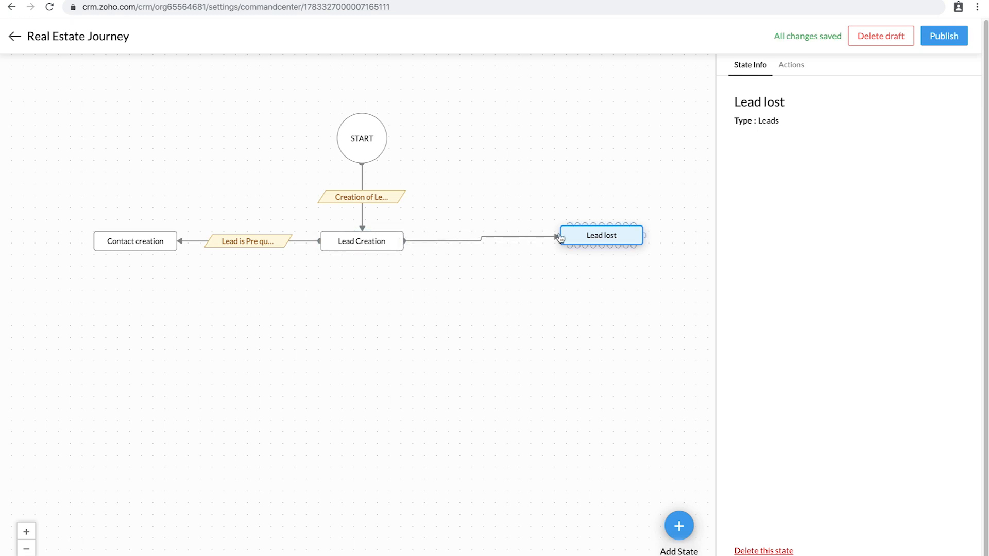
{"action": "left_click", "coordinate": [481, 238]}
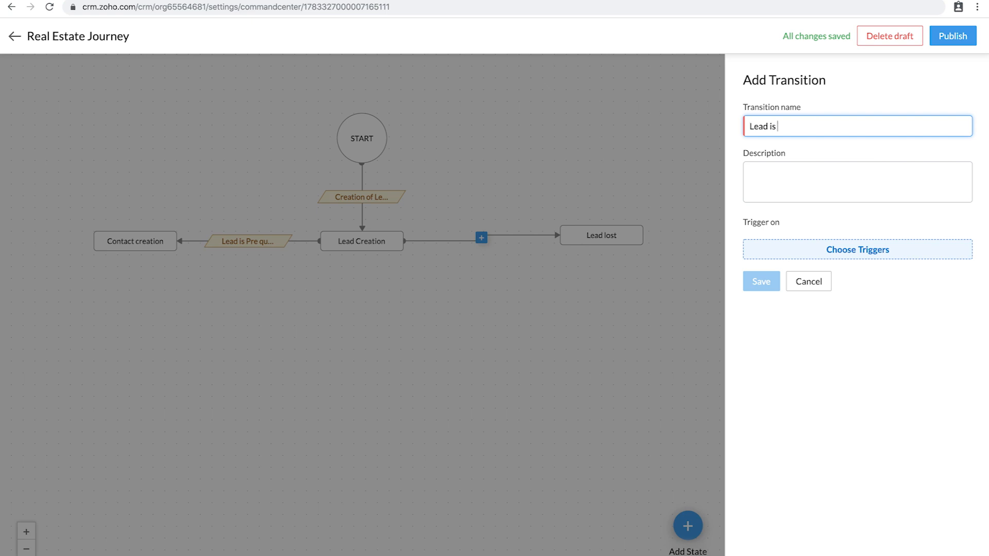
Step: Finish naming the transition 'Lead is not Qualified'; try, then remove, a Rejection trigger
{"action": "type", "text": "ualified"}
{"action": "left_click", "coordinate": [841, 251]}
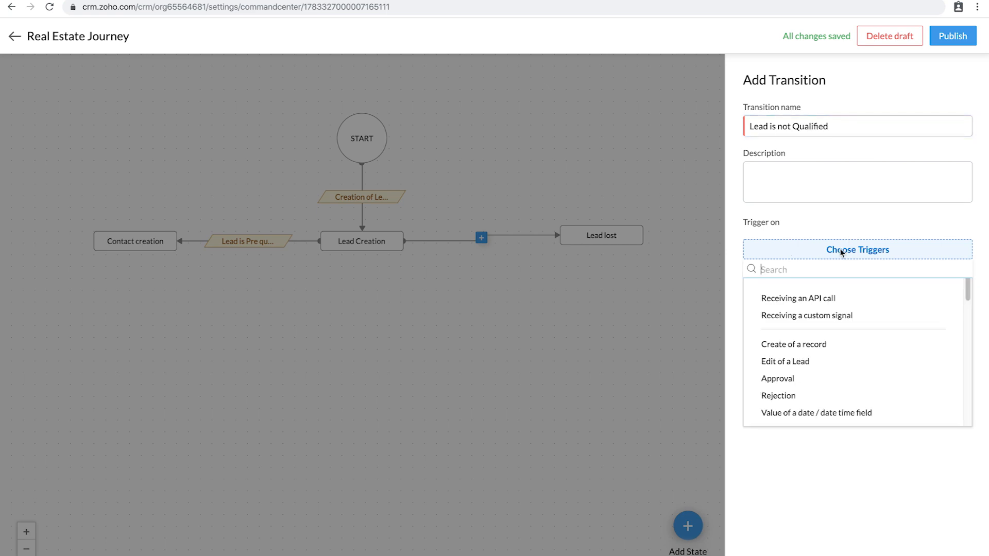
{"action": "scroll", "coordinate": [809, 377], "scroll_direction": "down", "scroll_amount": 1}
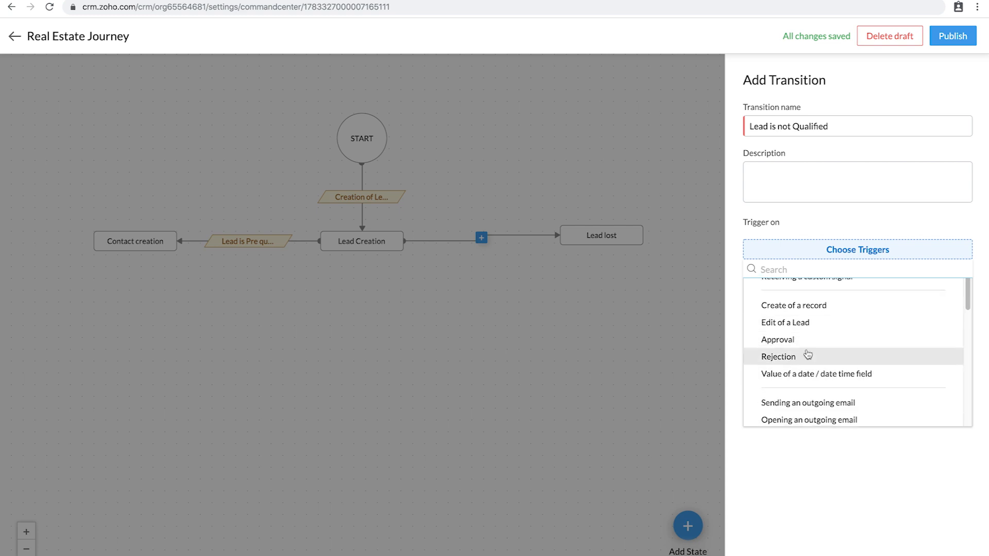
{"action": "scroll", "coordinate": [808, 355], "scroll_direction": "up", "scroll_amount": 1}
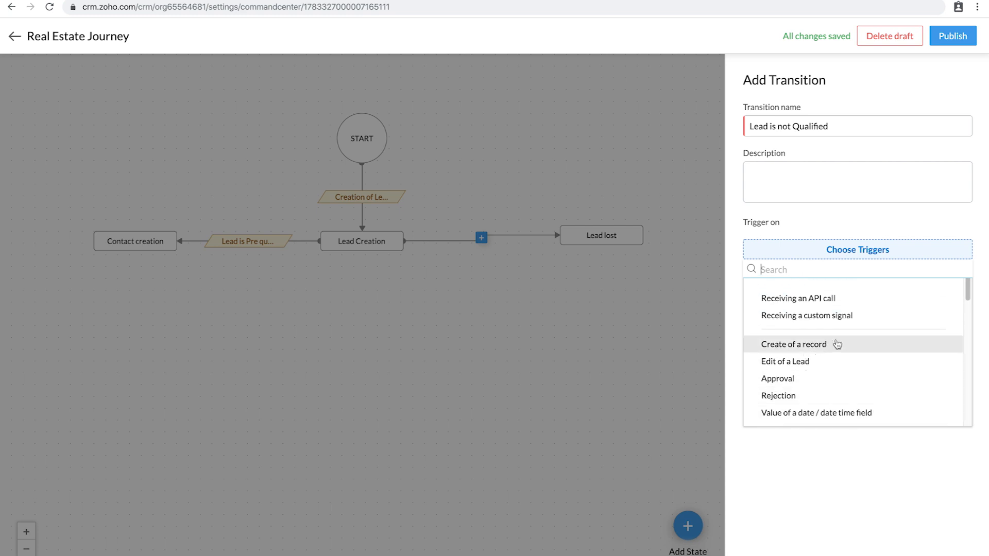
{"action": "scroll", "coordinate": [819, 373], "scroll_direction": "down", "scroll_amount": 1}
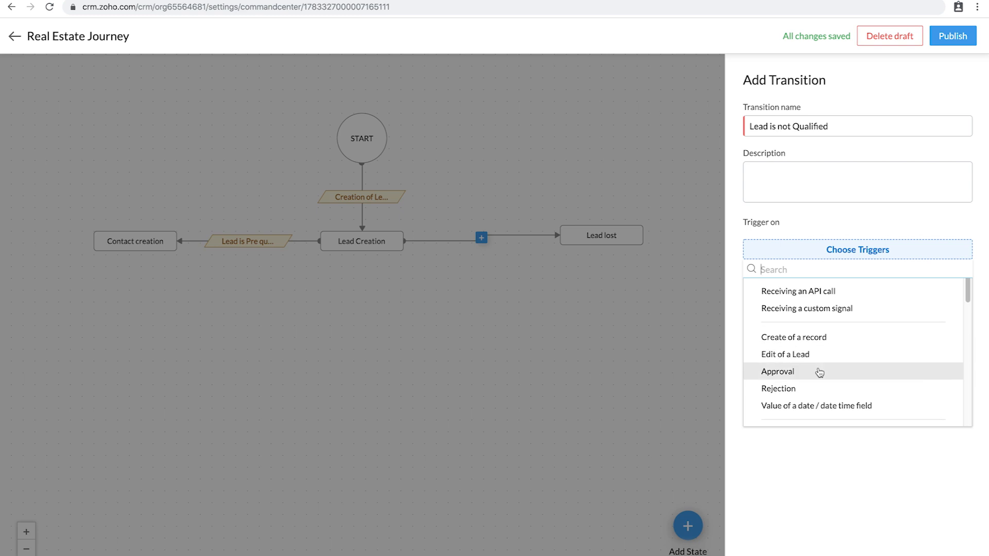
{"action": "left_click", "coordinate": [799, 393]}
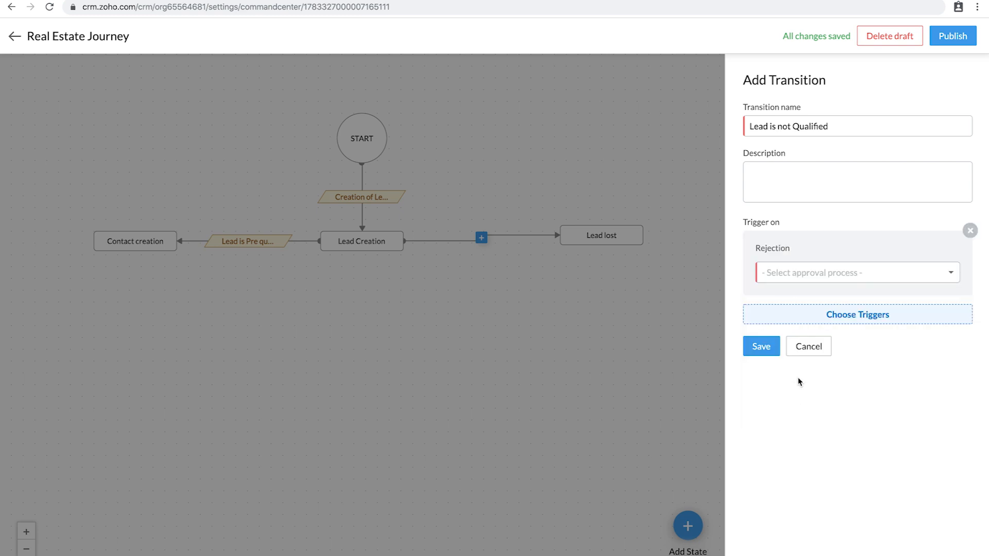
{"action": "left_click", "coordinate": [837, 275]}
{"action": "left_click", "coordinate": [783, 239]}
{"action": "left_click", "coordinate": [969, 230]}
Step: Trigger the transition on sending an outgoing email and save it
{"action": "left_click", "coordinate": [822, 252]}
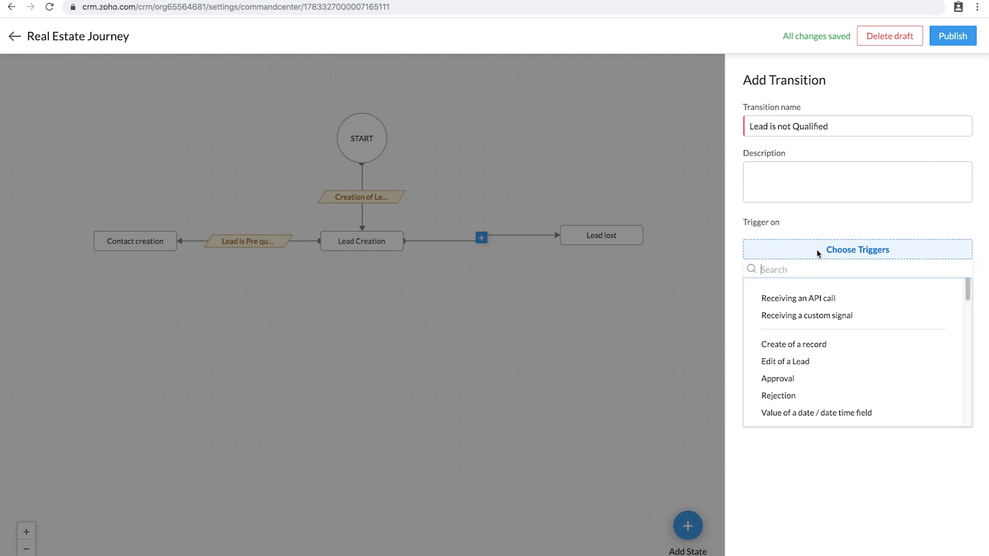
{"action": "scroll", "coordinate": [784, 372], "scroll_direction": "down", "scroll_amount": 1}
{"action": "scroll", "coordinate": [784, 371], "scroll_direction": "down", "scroll_amount": 1}
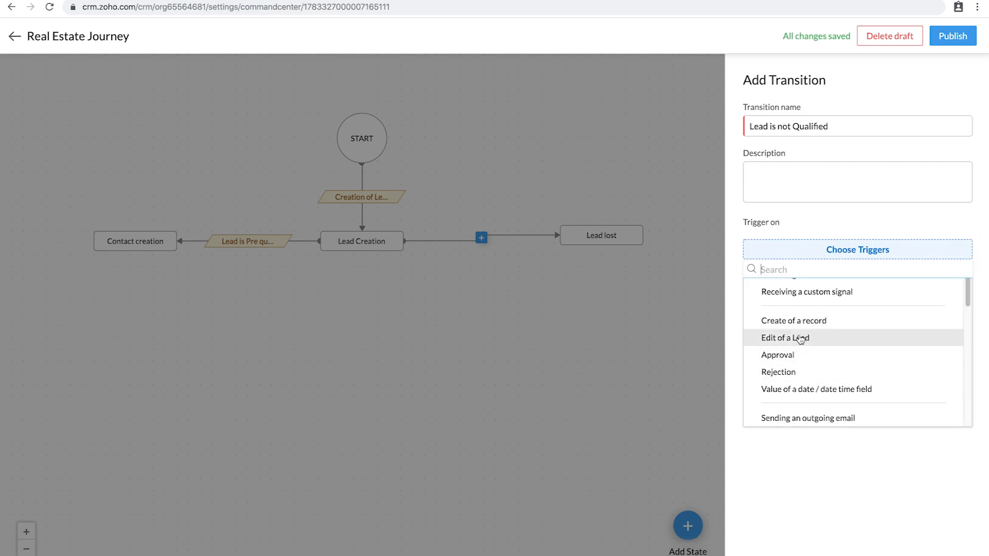
{"action": "left_click", "coordinate": [793, 418]}
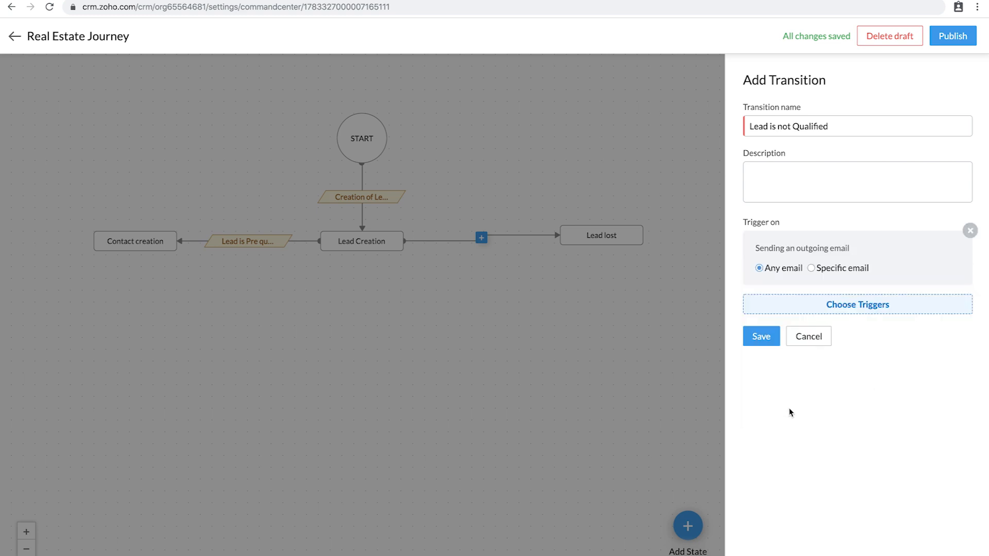
{"action": "left_click", "coordinate": [760, 336]}
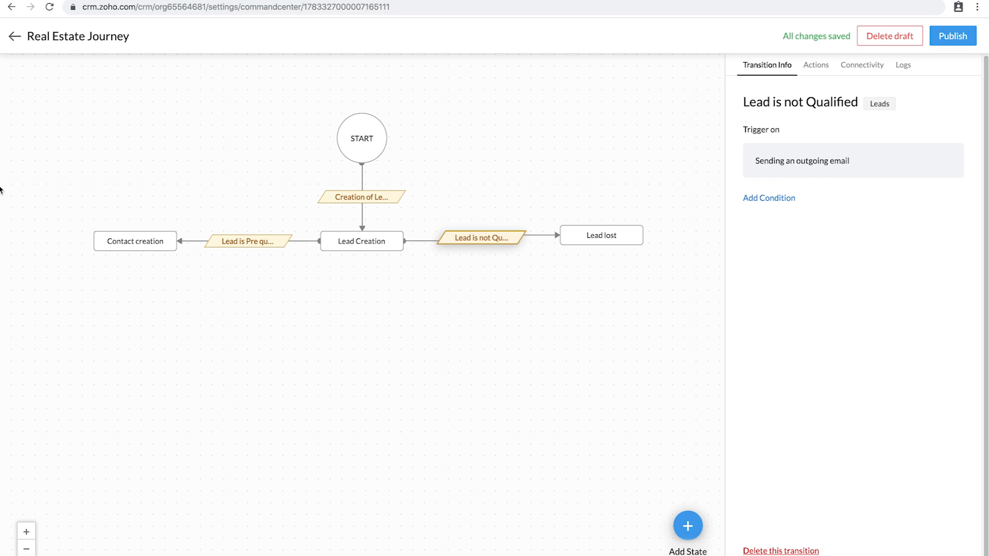
{"action": "mouse_move", "coordinate": [133, 240]}
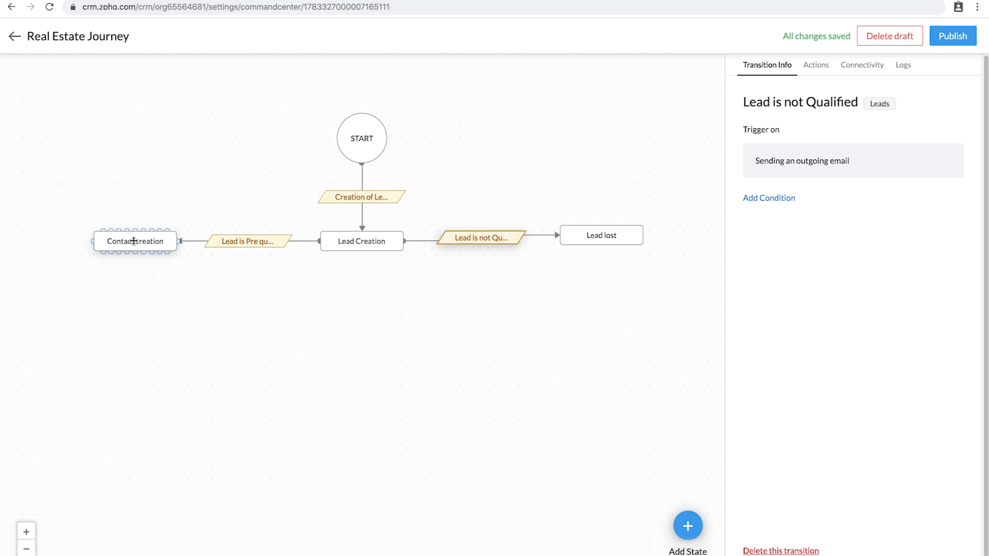
Step: Add a Potentials-type 'Deal approval' state below Contact creation and connect Contact creation to it
{"action": "left_click", "coordinate": [693, 537]}
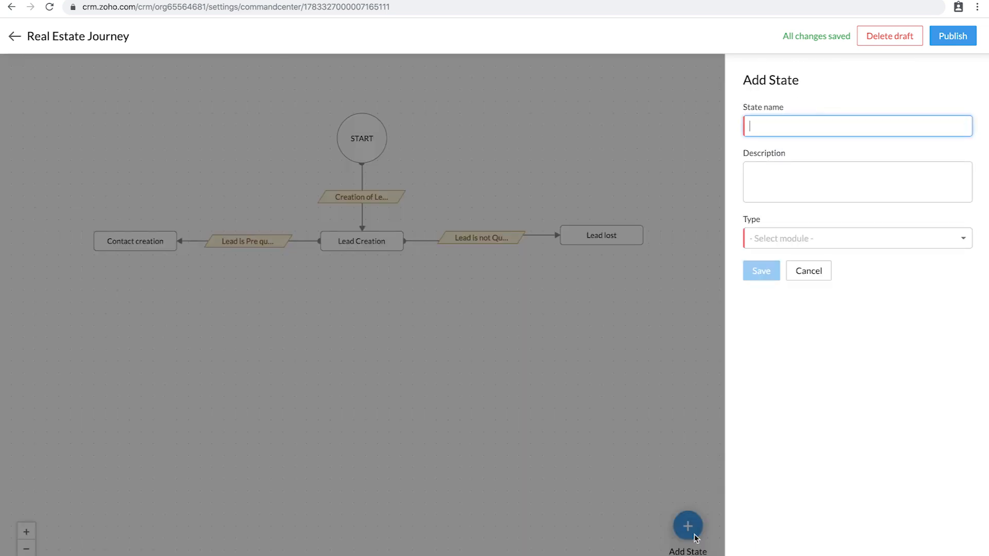
{"action": "type", "text": "Deal approval"}
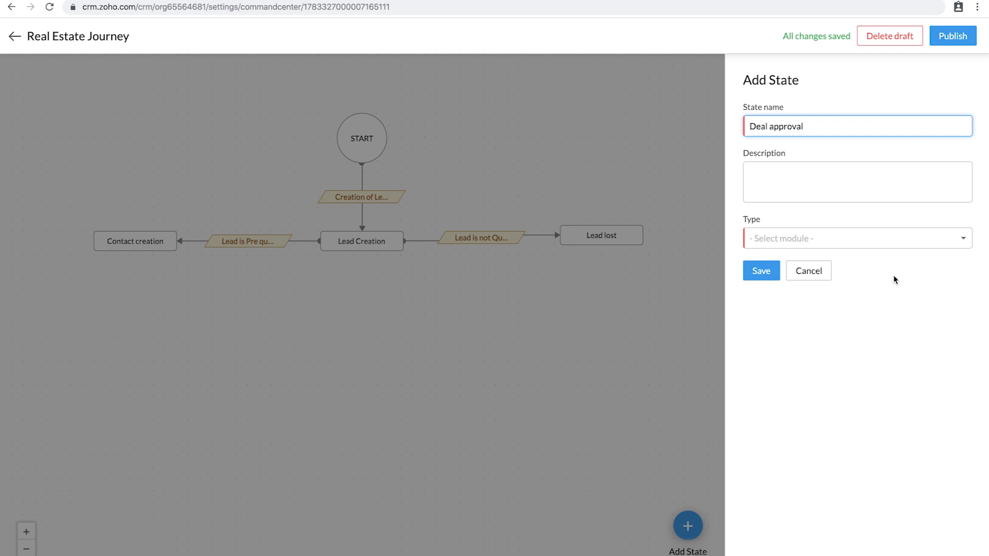
{"action": "left_click", "coordinate": [872, 241]}
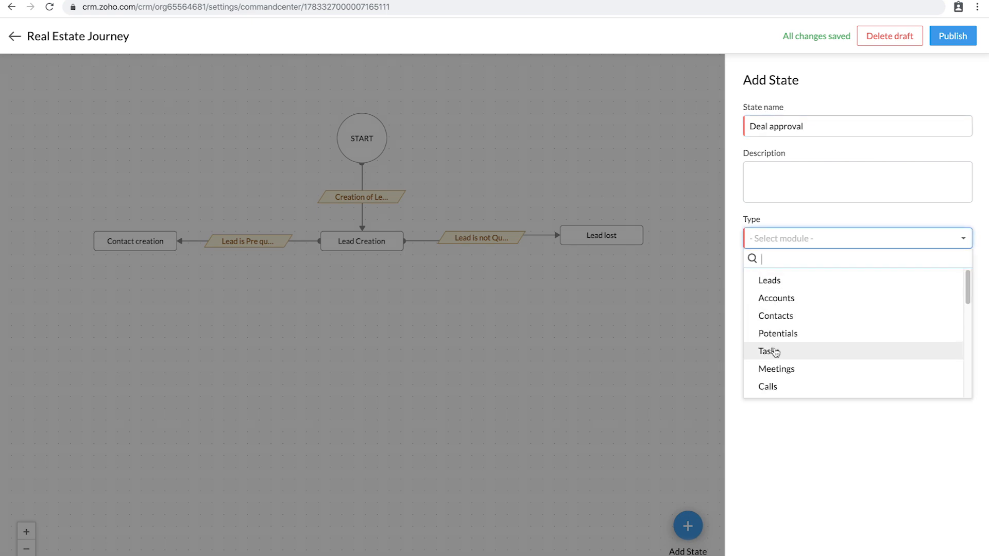
{"action": "left_click", "coordinate": [778, 335]}
{"action": "left_click", "coordinate": [765, 275]}
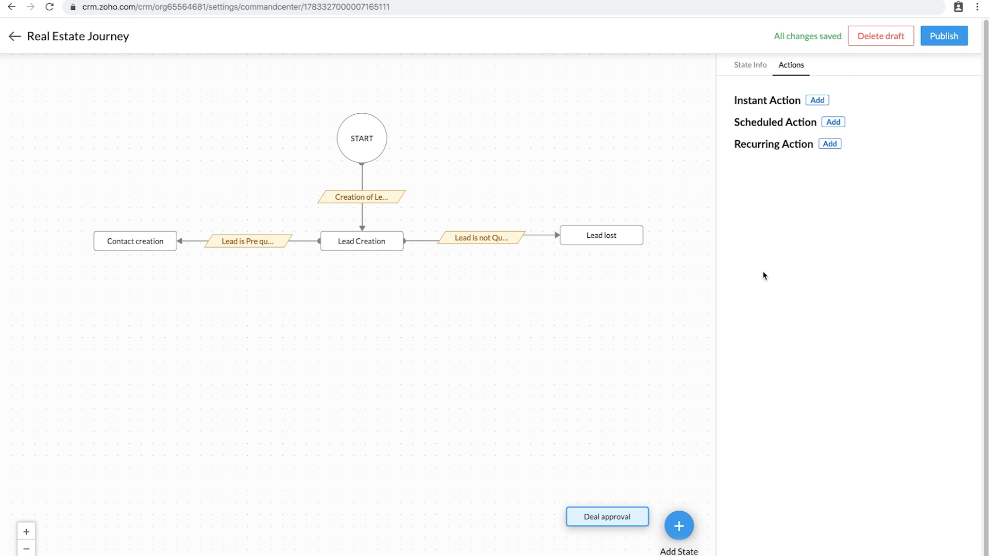
{"action": "left_click_drag", "start_coordinate": [614, 516], "coordinate": [138, 337]}
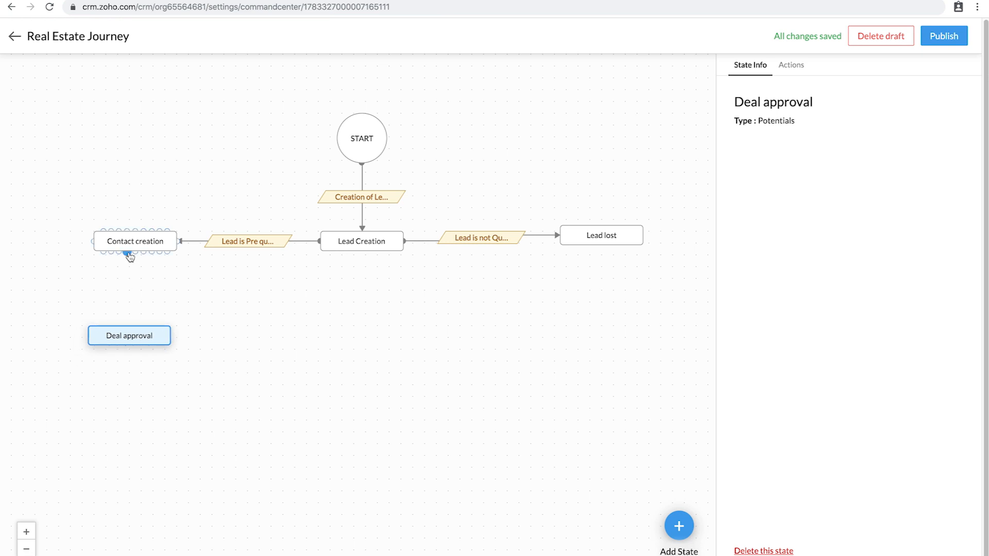
{"action": "left_click_drag", "start_coordinate": [126, 253], "coordinate": [130, 325]}
Step: Save the 'Approval of a contact' transition, triggered by Edit of a Contact in Standard layout
{"action": "left_click", "coordinate": [128, 289]}
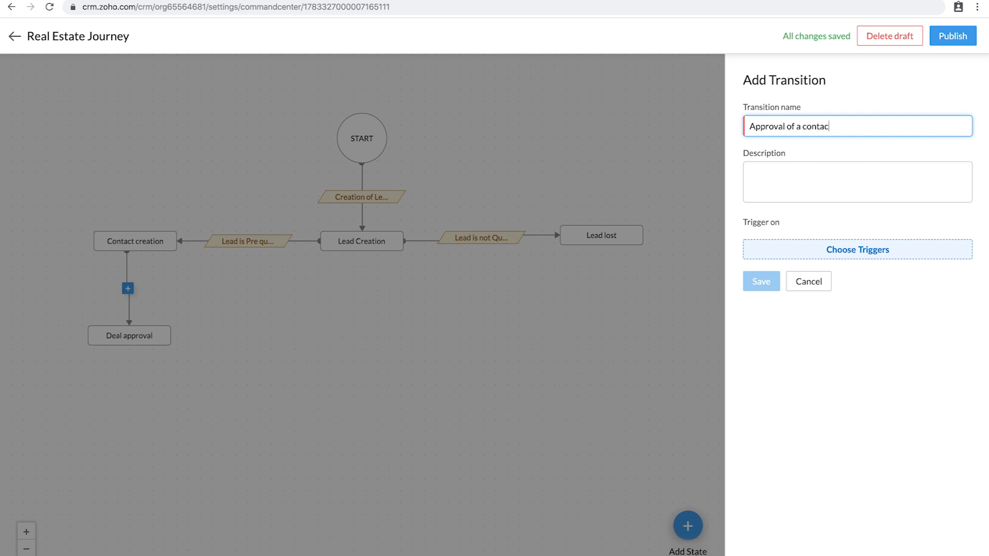
{"action": "left_click", "coordinate": [870, 256]}
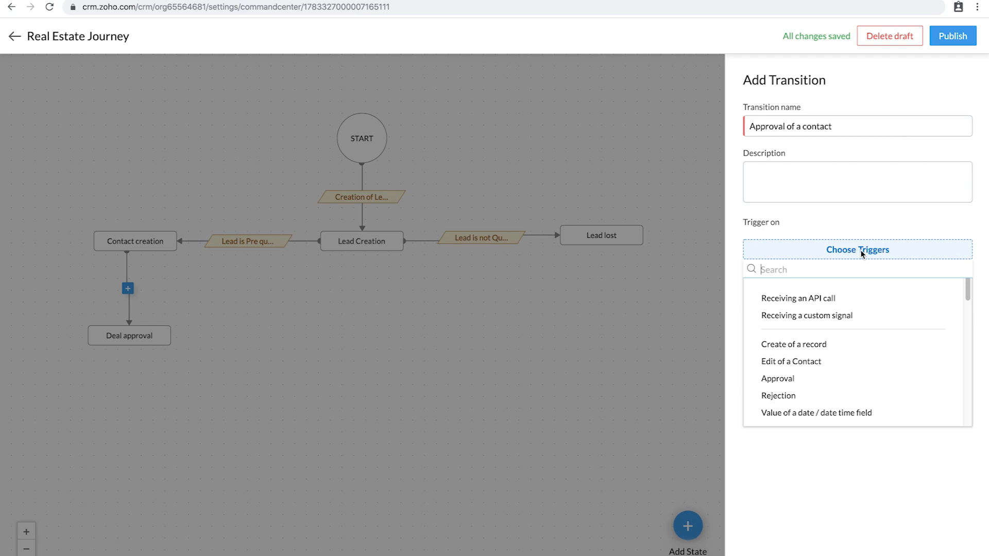
{"action": "left_click", "coordinate": [819, 368]}
{"action": "left_click", "coordinate": [806, 277]}
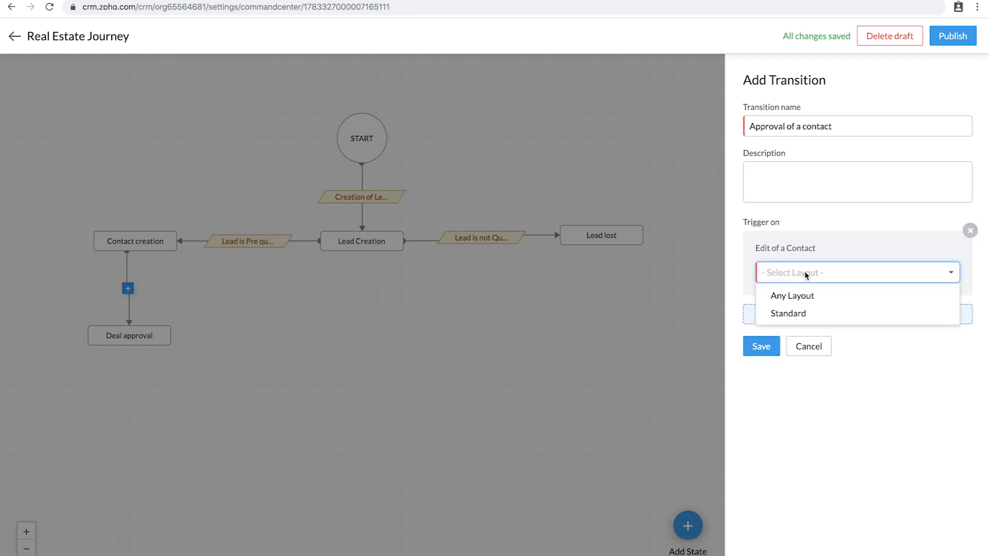
{"action": "left_click", "coordinate": [789, 313]}
{"action": "left_click", "coordinate": [759, 350]}
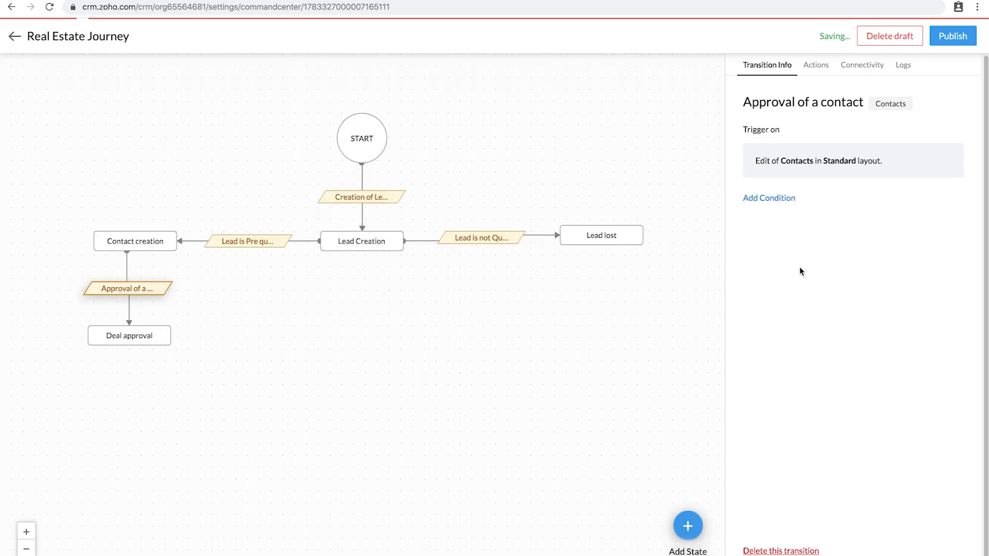
{"action": "left_click", "coordinate": [816, 66]}
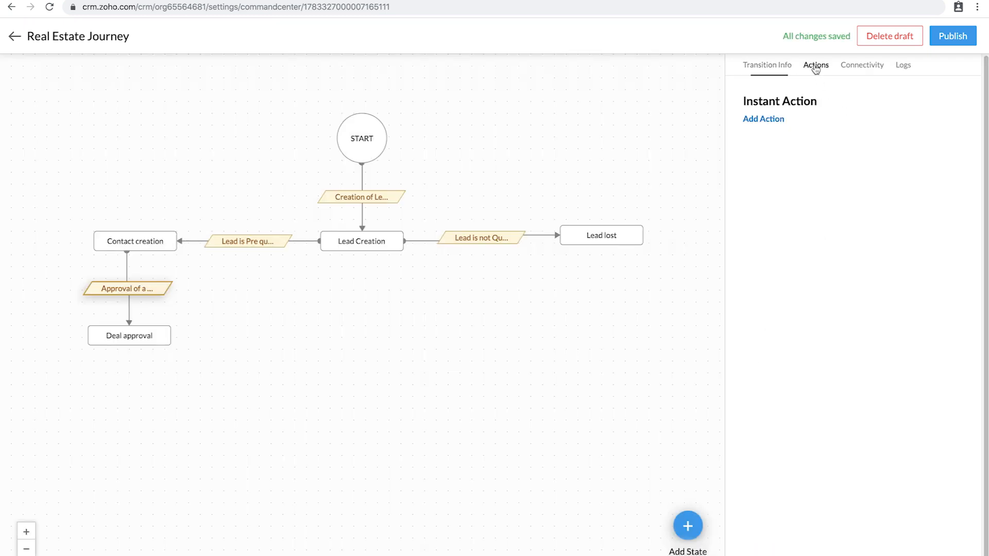
Step: Add an instant field update action targeting the contact's Lead Source field
{"action": "left_click", "coordinate": [768, 123]}
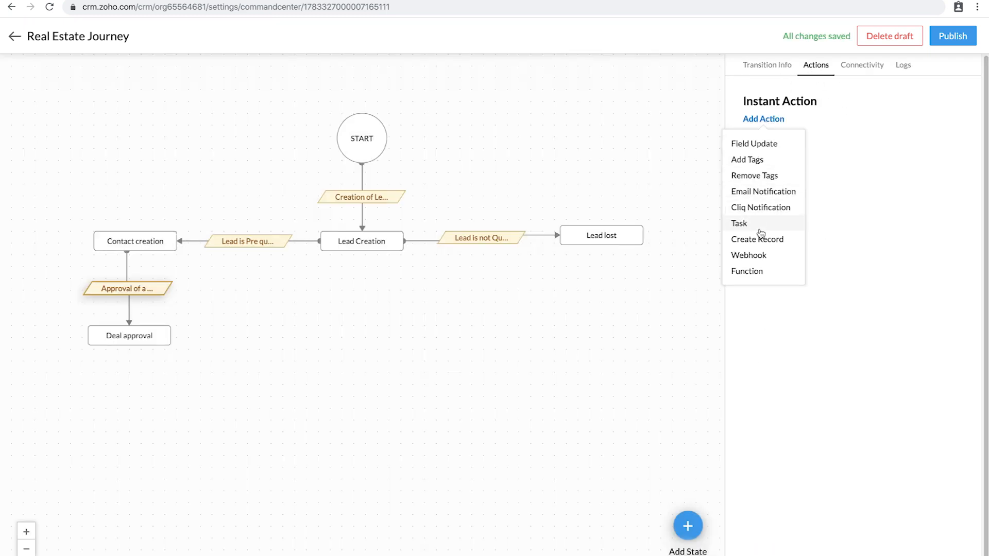
{"action": "left_click", "coordinate": [772, 148]}
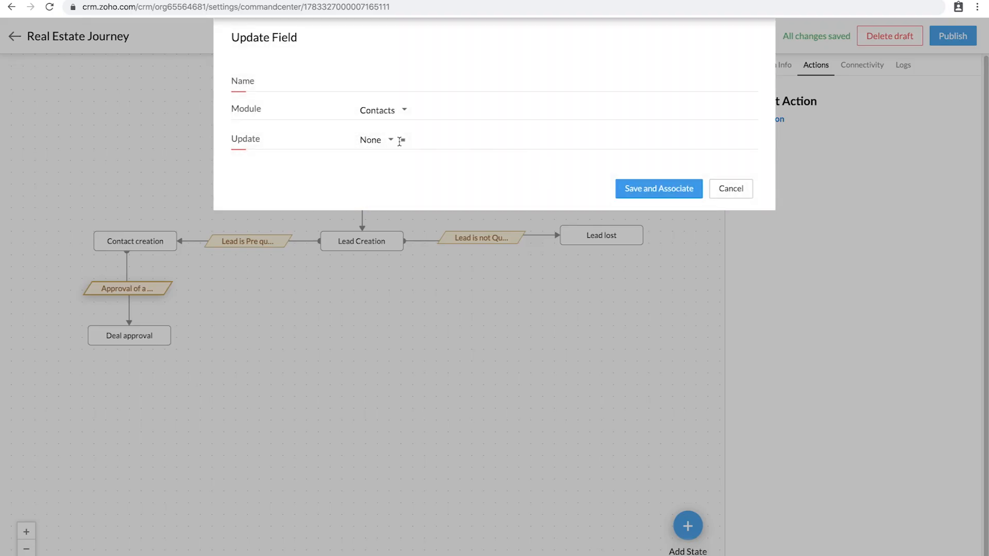
{"action": "left_click", "coordinate": [389, 141]}
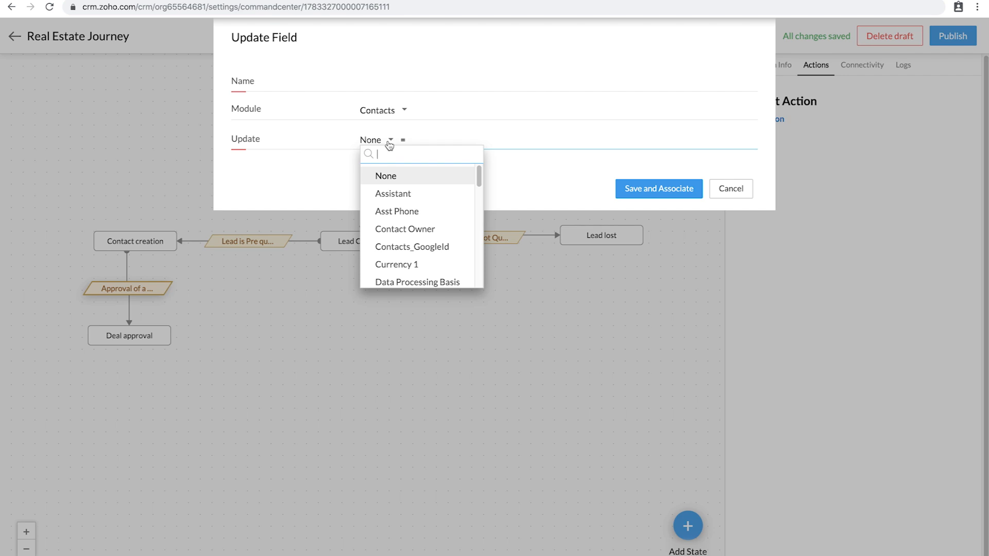
{"action": "type", "text": "lead"}
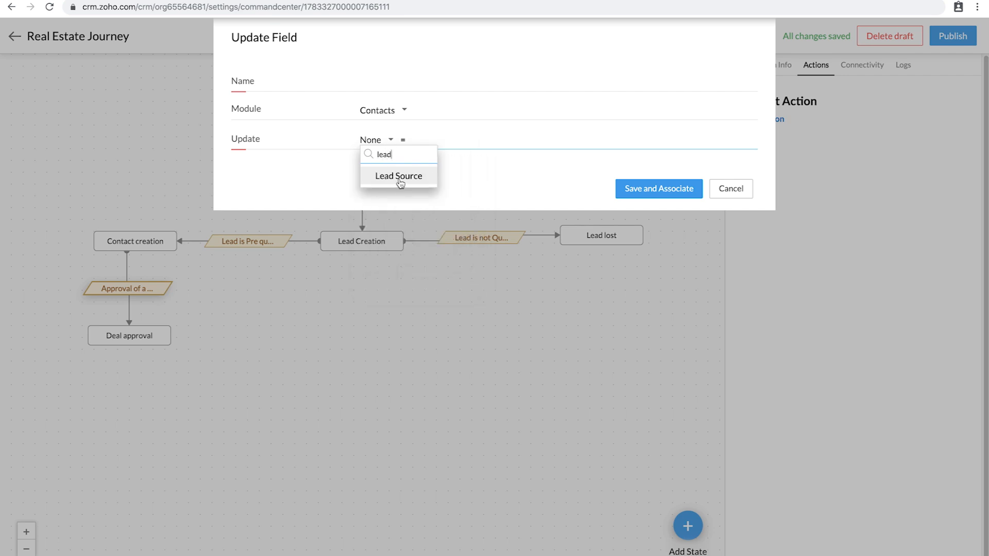
{"action": "left_click", "coordinate": [399, 176]}
{"action": "left_click", "coordinate": [465, 144]}
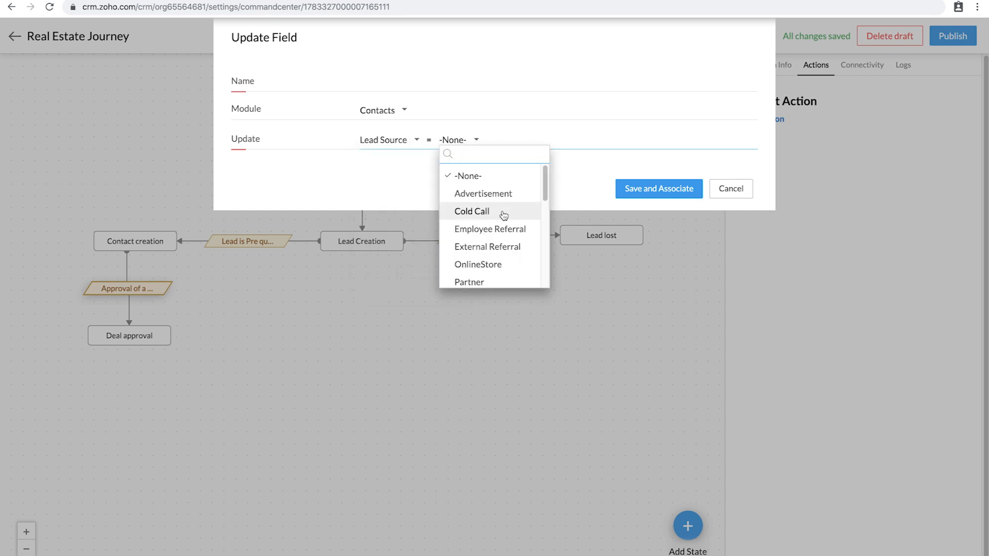
{"action": "scroll", "coordinate": [501, 213], "scroll_direction": "down", "scroll_amount": 2}
{"action": "scroll", "coordinate": [504, 216], "scroll_direction": "down", "scroll_amount": 1}
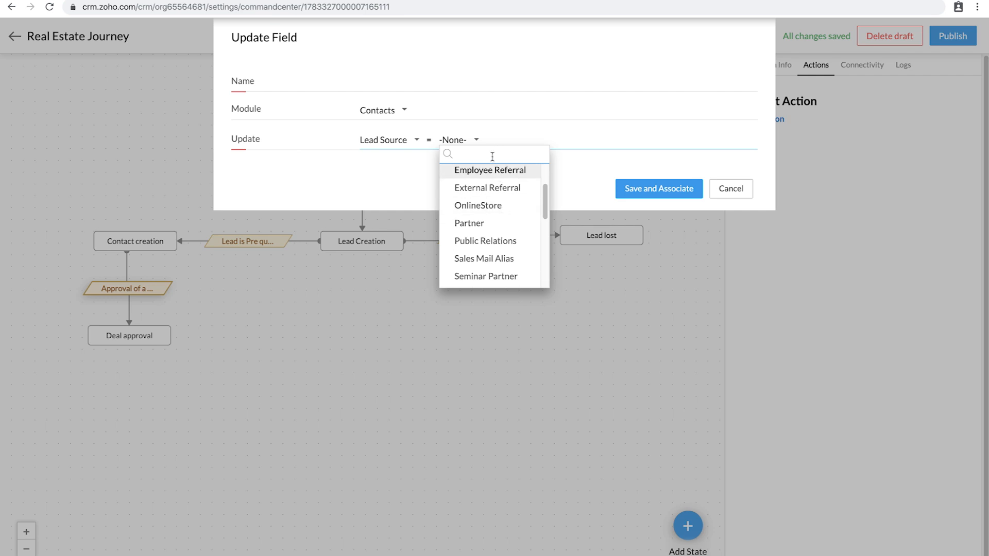
{"action": "type", "text": "c"}
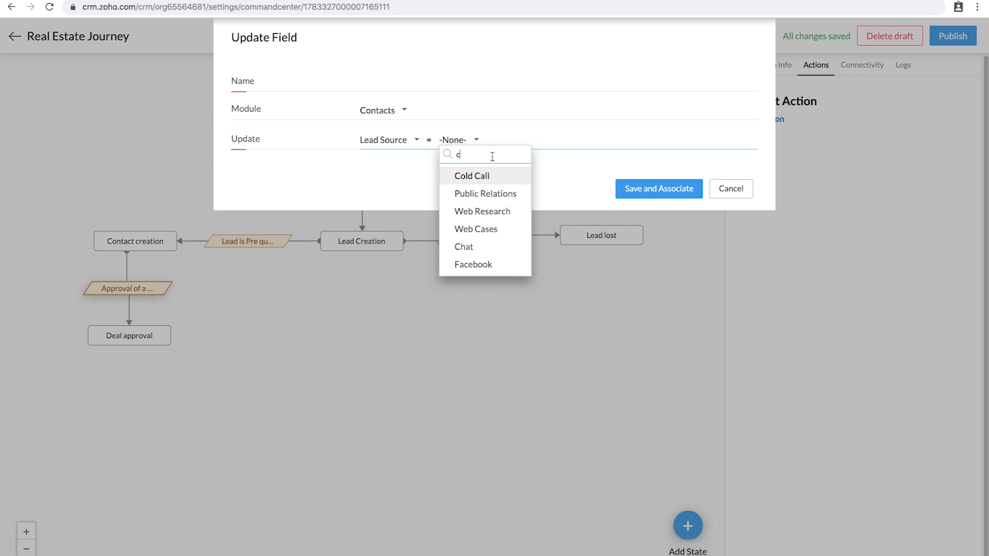
{"action": "key", "text": "BackSpace"}
Step: Set Lead Source to Employee Referral, name the action 'Contact update', and save and associate it
{"action": "left_click", "coordinate": [401, 142]}
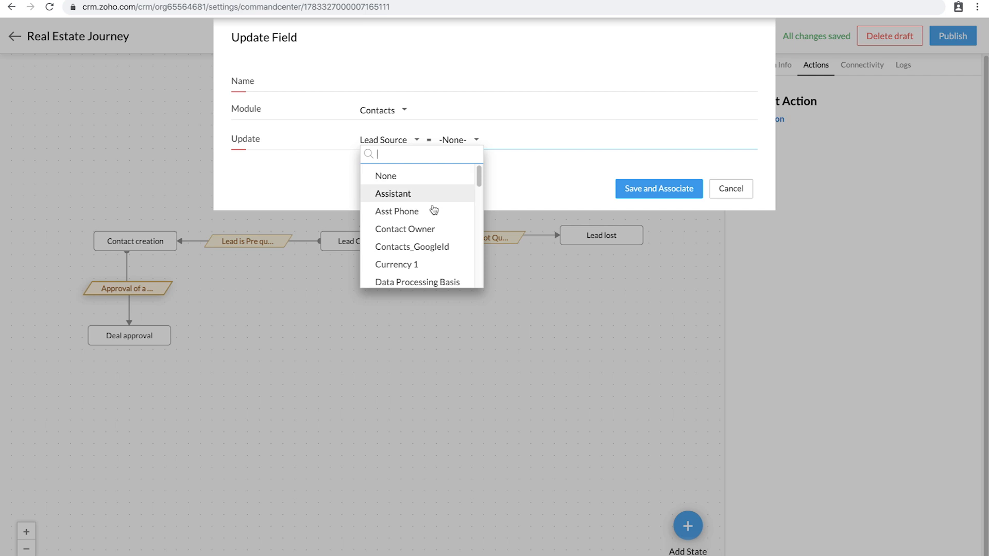
{"action": "left_click", "coordinate": [466, 143]}
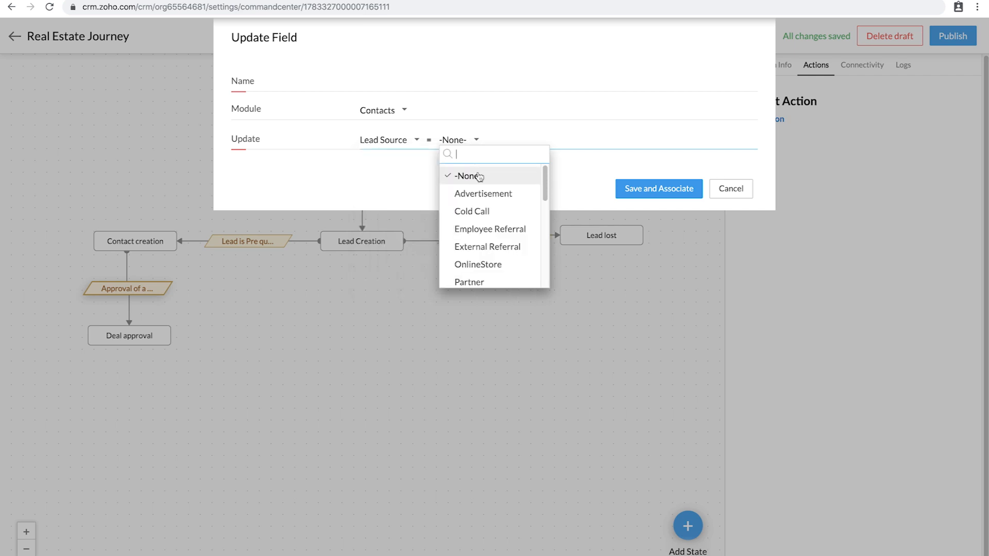
{"action": "left_click", "coordinate": [520, 227]}
{"action": "left_click", "coordinate": [394, 96]}
{"action": "left_click", "coordinate": [398, 84]}
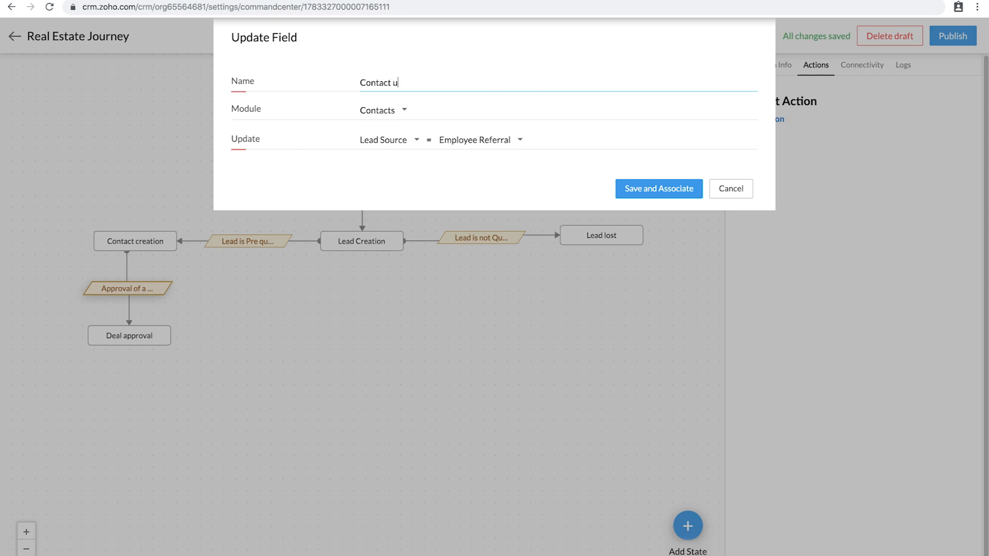
{"action": "left_click", "coordinate": [670, 190]}
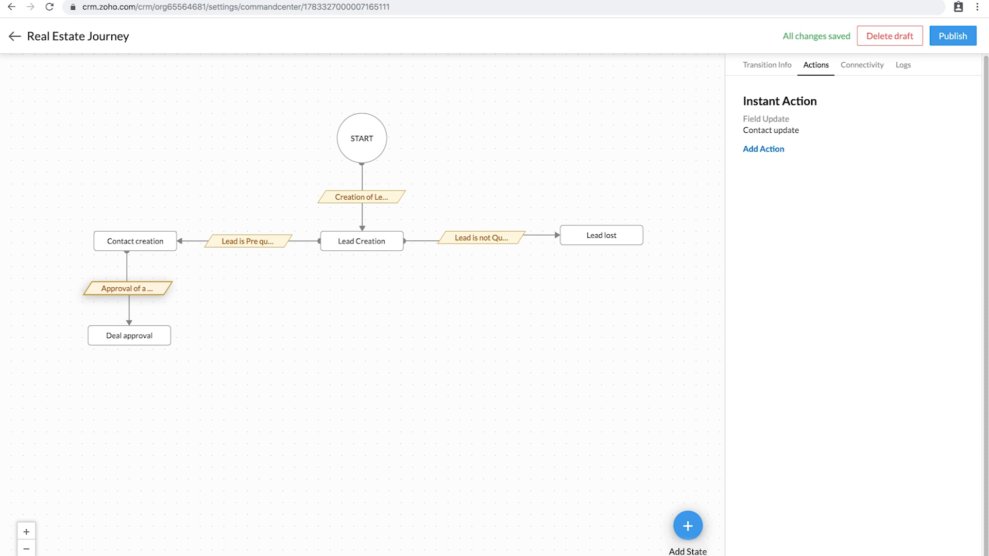
Step: Create a new state named 'Quote approval' with type Quotes
{"action": "left_click", "coordinate": [688, 526]}
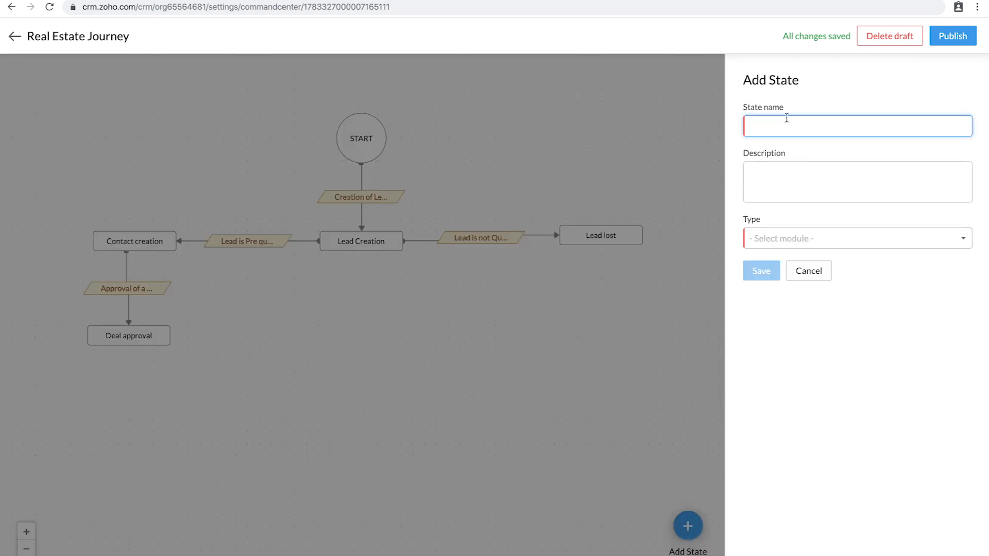
{"action": "type", "text": "Quote approval"}
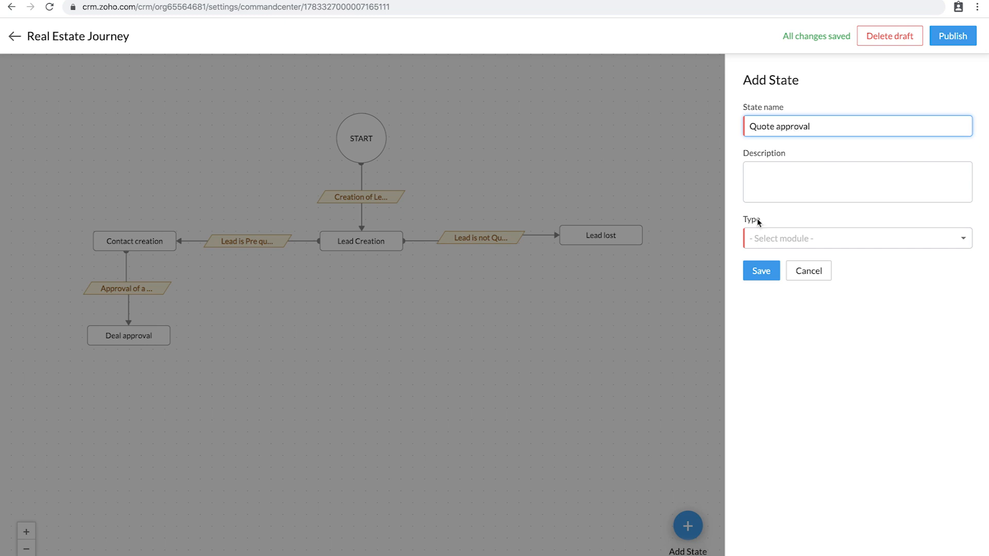
{"action": "left_click", "coordinate": [832, 240]}
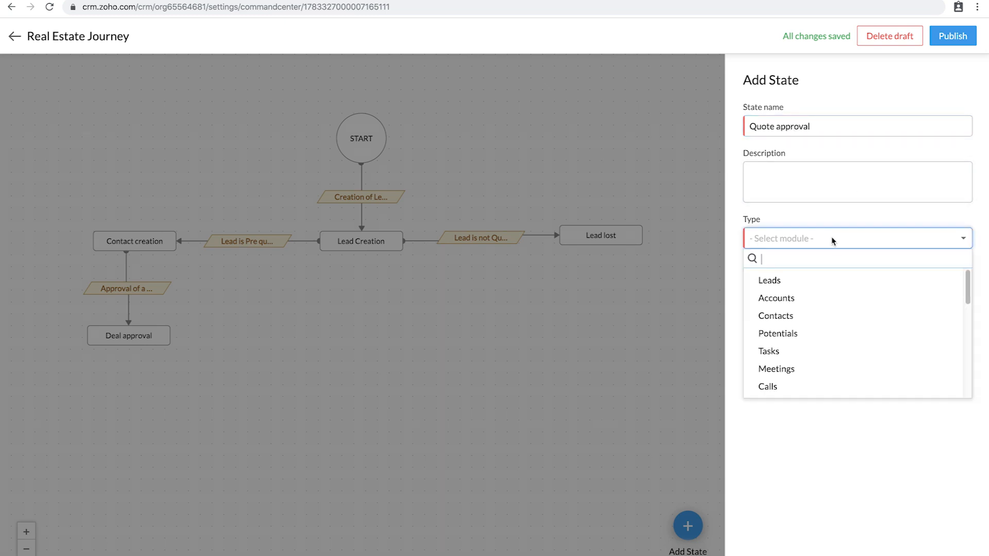
{"action": "scroll", "coordinate": [783, 314], "scroll_direction": "down", "scroll_amount": 2}
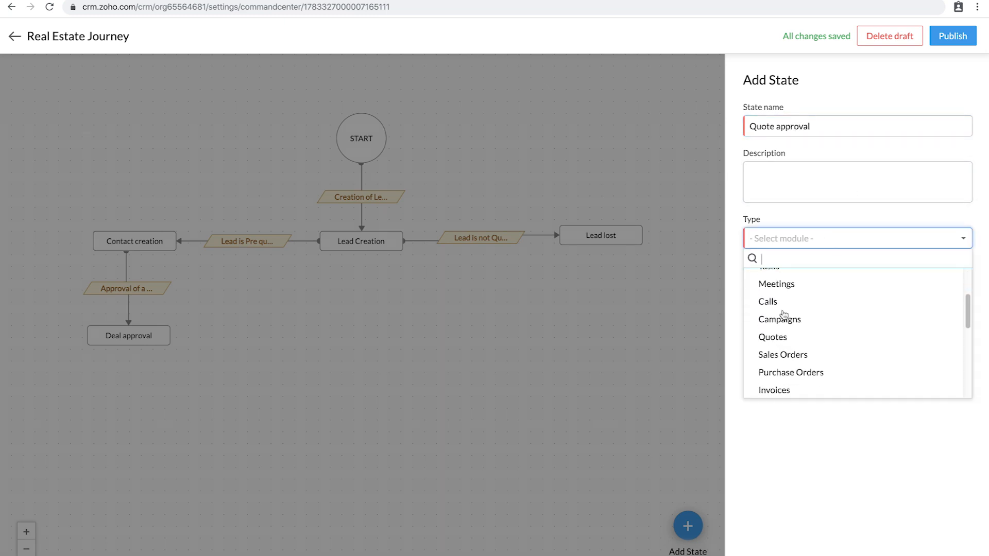
{"action": "left_click", "coordinate": [783, 342]}
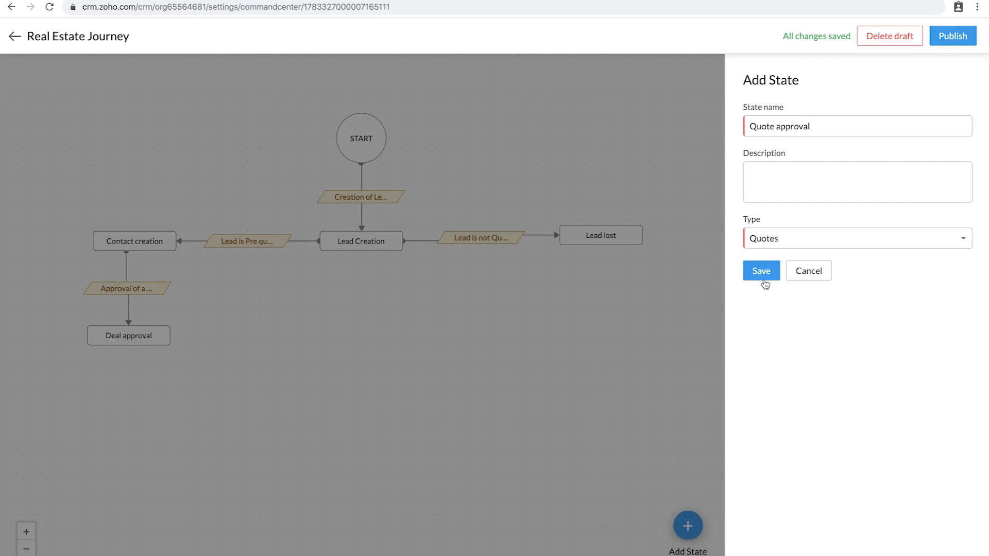
{"action": "left_click", "coordinate": [763, 272]}
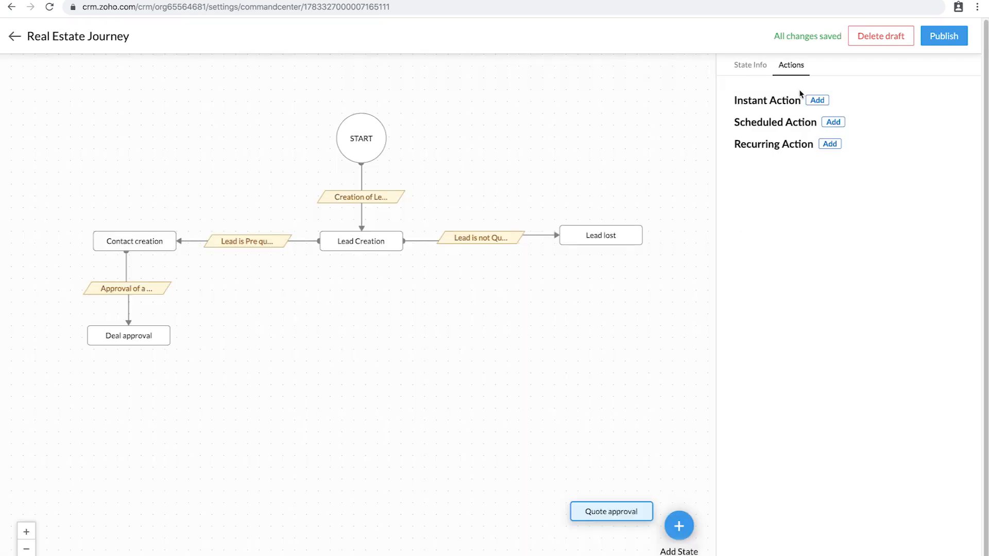
Step: Place Quote approval just below Deal approval and connect Deal approval to it
{"action": "left_click", "coordinate": [752, 68]}
{"action": "left_click", "coordinate": [783, 68]}
{"action": "mouse_move", "coordinate": [618, 513]}
{"action": "left_click_drag", "start_coordinate": [617, 514], "coordinate": [127, 422]}
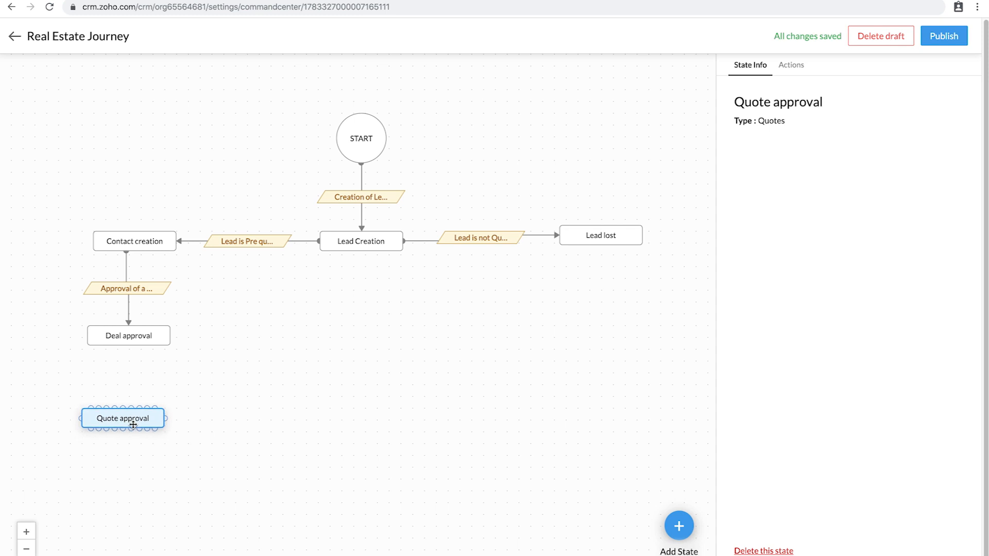
{"action": "mouse_move", "coordinate": [128, 348]}
{"action": "left_click_drag", "start_coordinate": [124, 350], "coordinate": [123, 409]}
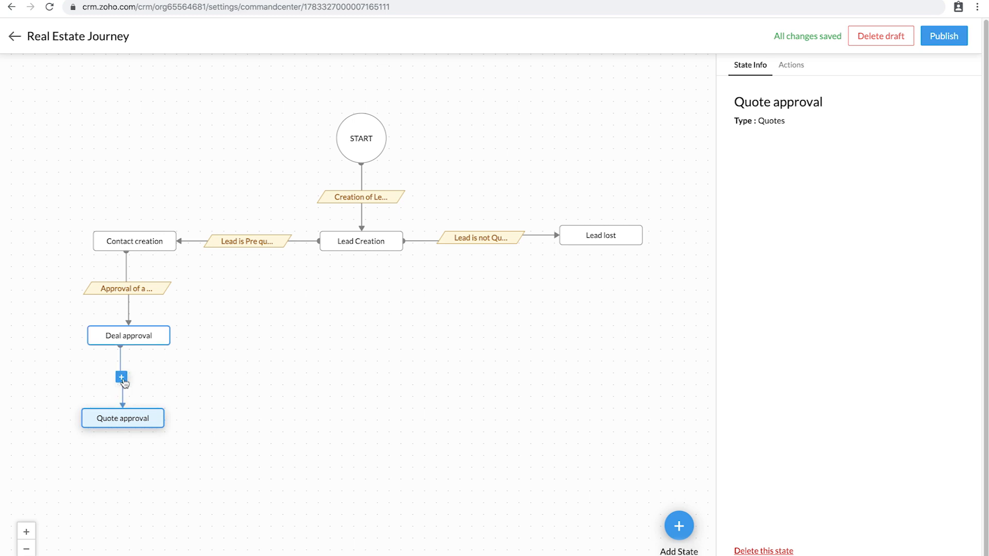
Step: Define the link as a 'Deal is qualified' transition triggered by the Deal creation approval process
{"action": "left_click", "coordinate": [122, 379]}
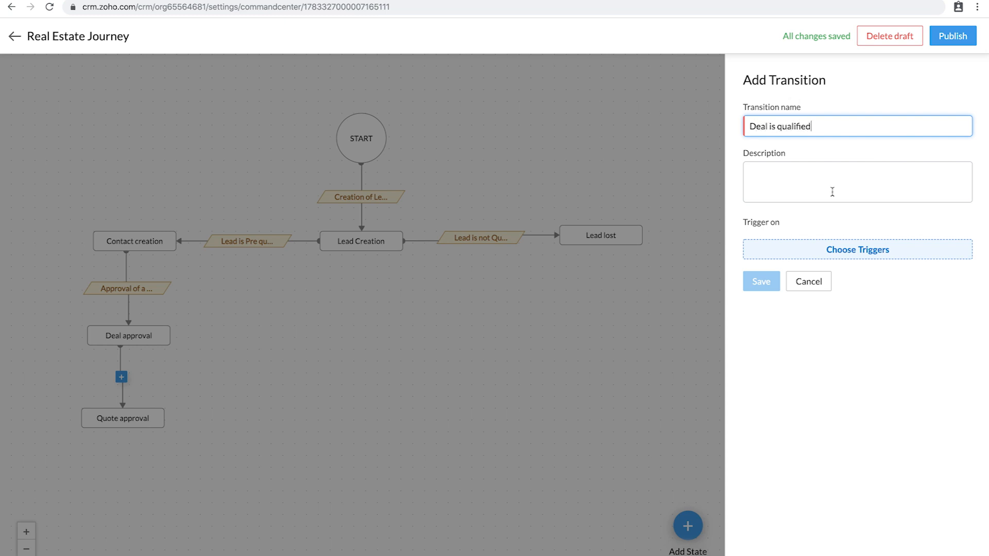
{"action": "left_click", "coordinate": [848, 255]}
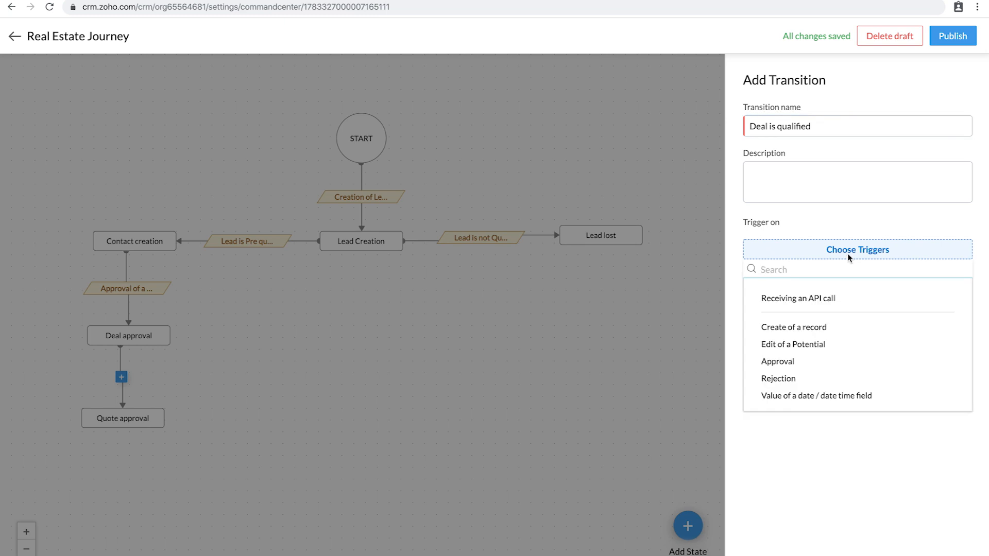
{"action": "left_click", "coordinate": [786, 364]}
{"action": "left_click", "coordinate": [824, 279]}
{"action": "left_click", "coordinate": [794, 313]}
{"action": "left_click", "coordinate": [761, 347]}
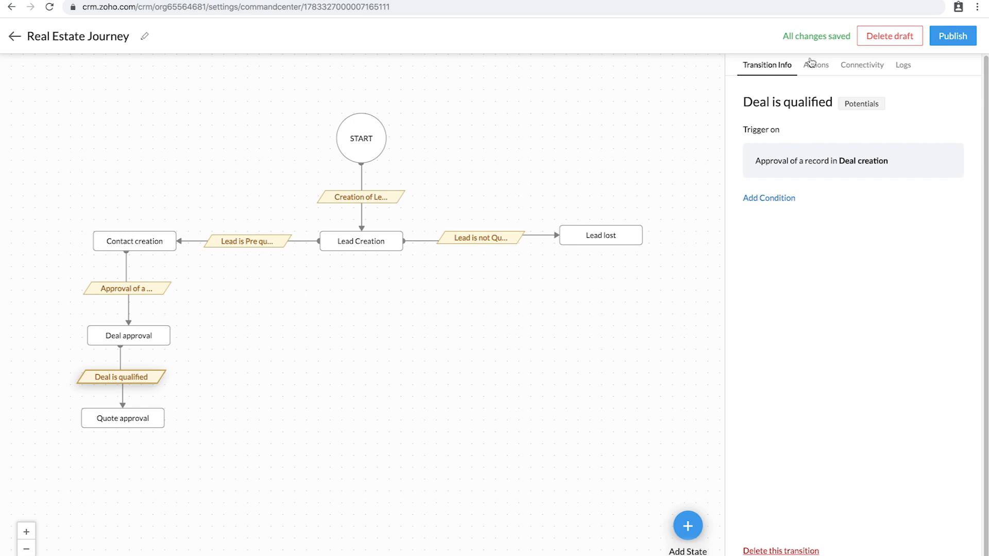
{"action": "left_click", "coordinate": [814, 65]}
{"action": "left_click", "coordinate": [767, 121]}
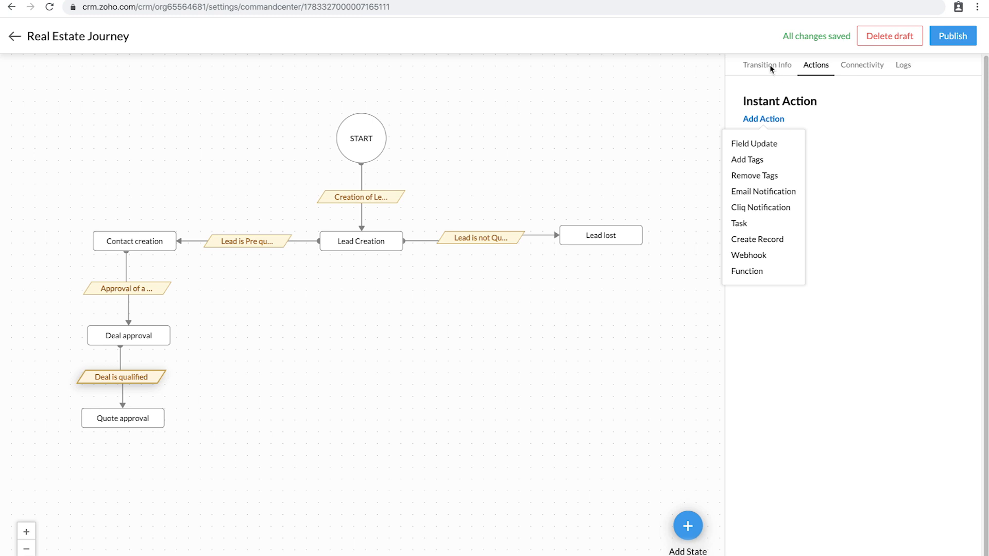
{"action": "left_click", "coordinate": [868, 70]}
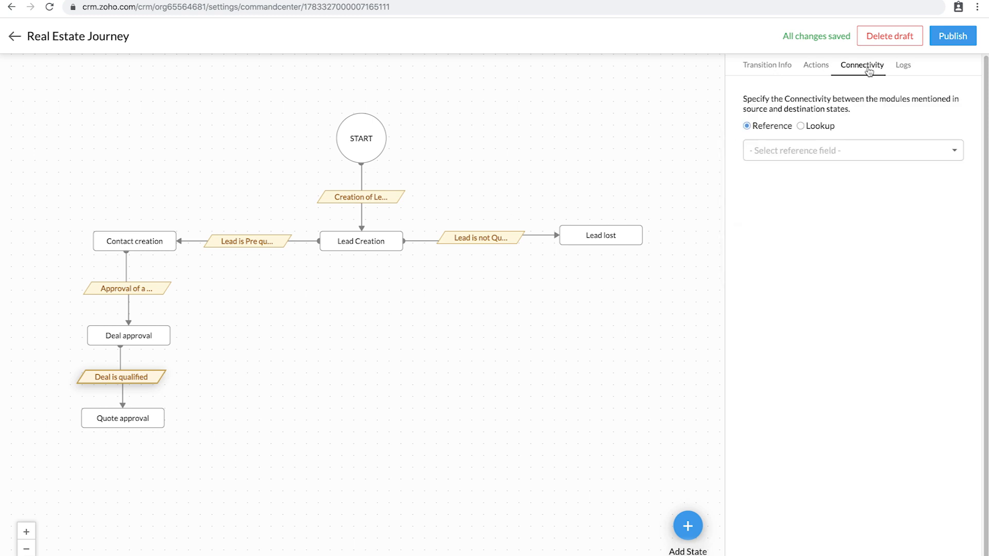
{"action": "left_click", "coordinate": [818, 152]}
{"action": "left_click", "coordinate": [898, 286]}
{"action": "left_click", "coordinate": [767, 65]}
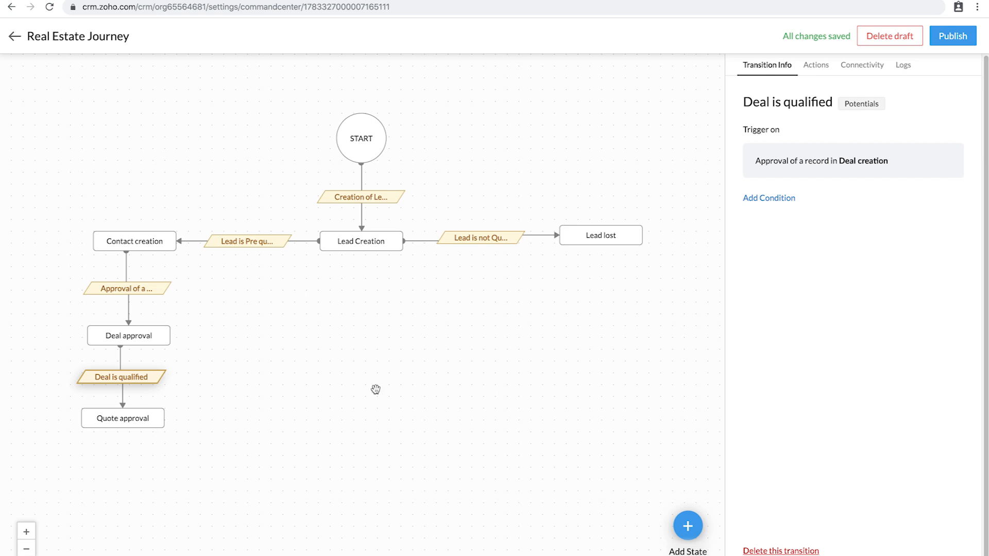
{"action": "scroll", "coordinate": [338, 386], "scroll_direction": "down", "scroll_amount": 1}
{"action": "scroll", "coordinate": [495, 328], "scroll_direction": "down", "scroll_amount": 1}
Step: Create a Potentials-type 'Deal lost' state and move it to the centre of the canvas
{"action": "left_click", "coordinate": [690, 528]}
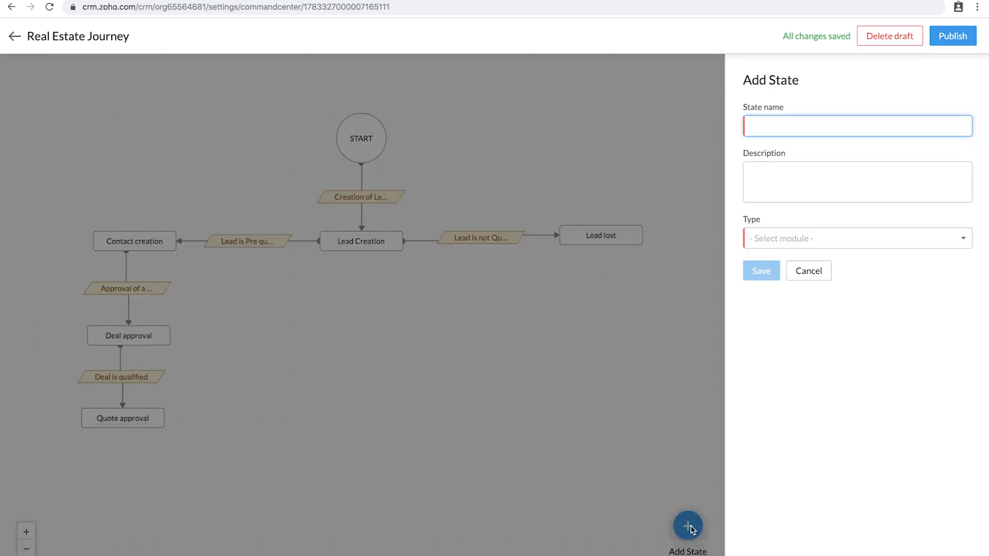
{"action": "type", "text": "Deal lost"}
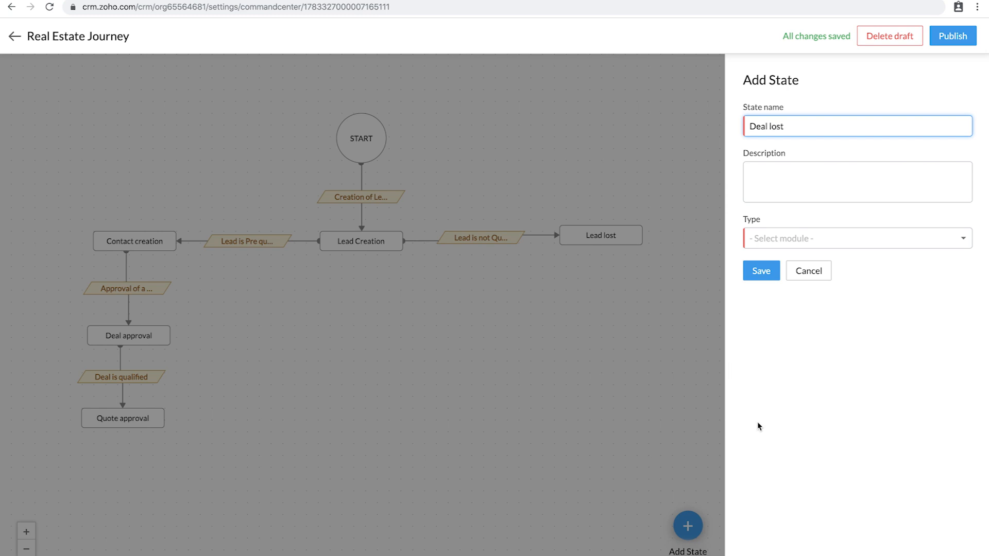
{"action": "left_click", "coordinate": [877, 238]}
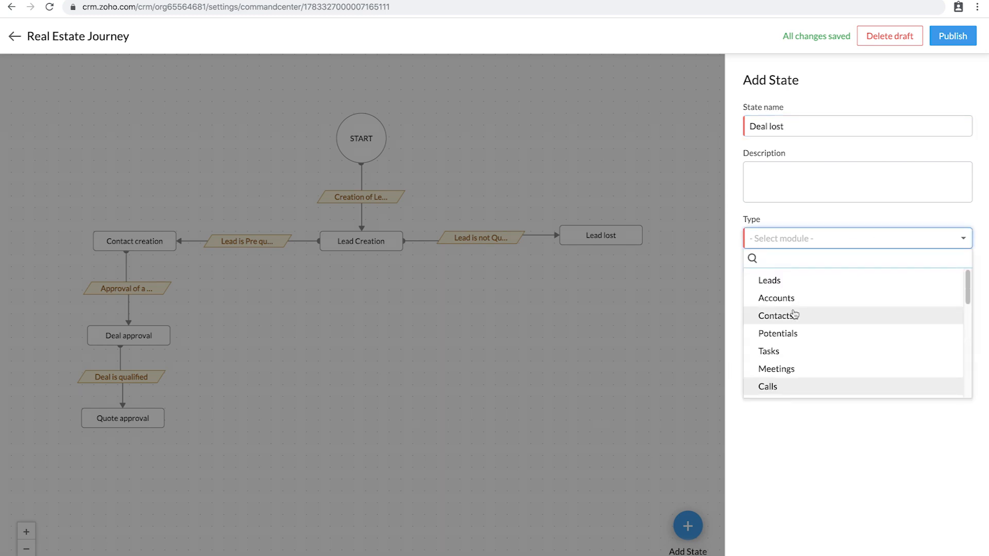
{"action": "left_click", "coordinate": [784, 336]}
{"action": "left_click", "coordinate": [762, 271]}
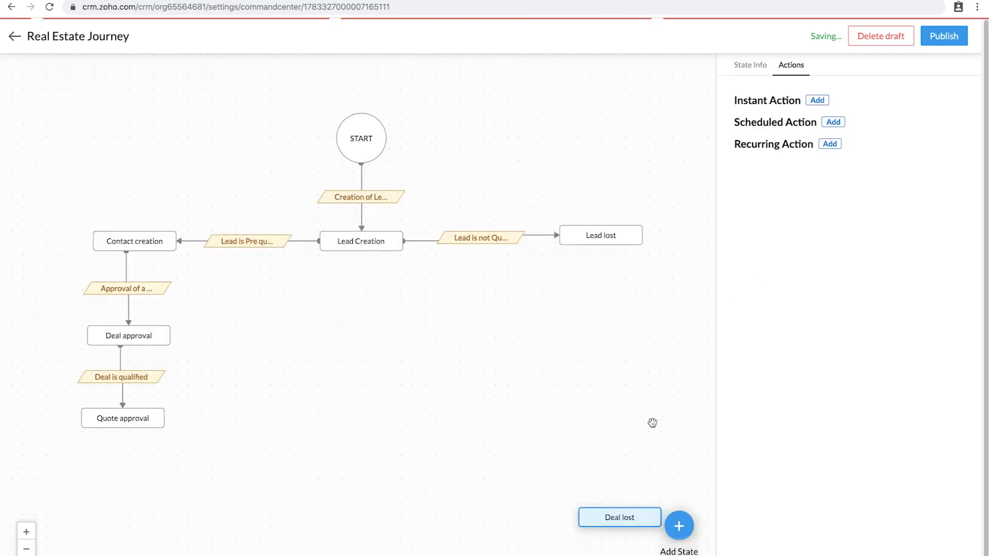
{"action": "left_click_drag", "start_coordinate": [621, 520], "coordinate": [406, 330]}
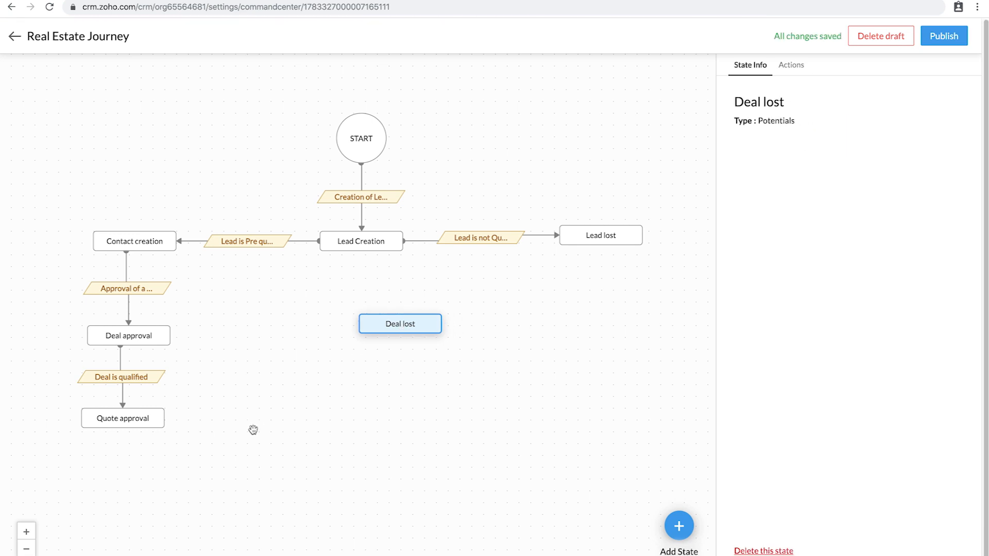
Step: Connect Quote approval to Deal lost via a 'Quote Rejected' transition triggered by Quote edit, Standard layout
{"action": "left_click_drag", "start_coordinate": [166, 417], "coordinate": [403, 332]}
{"action": "left_click", "coordinate": [323, 418]}
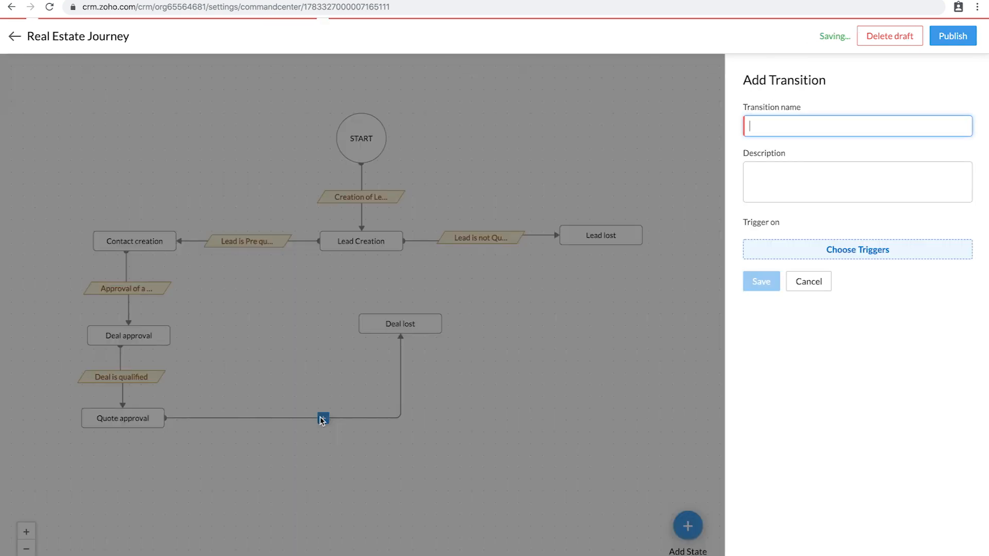
{"action": "type", "text": "Quote Rejected"}
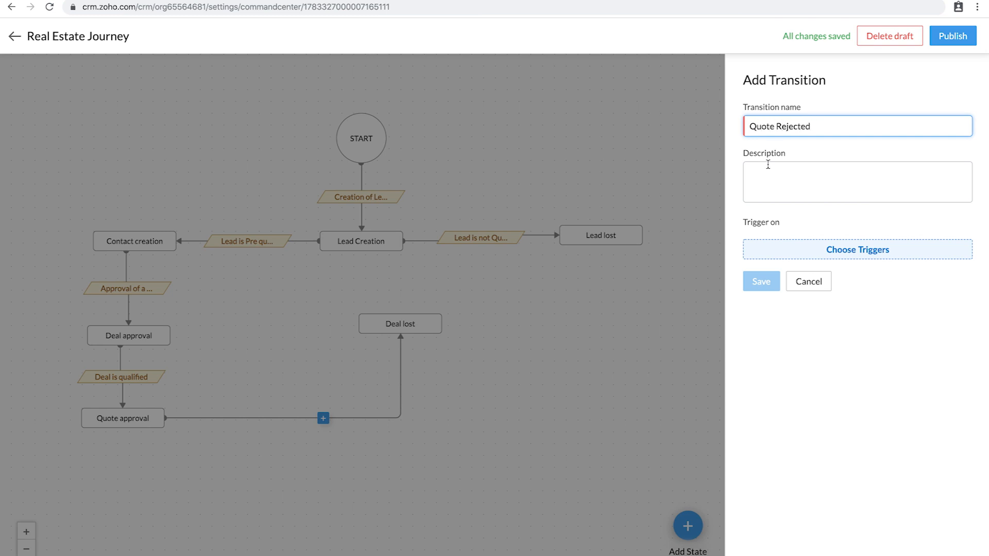
{"action": "left_click", "coordinate": [838, 250]}
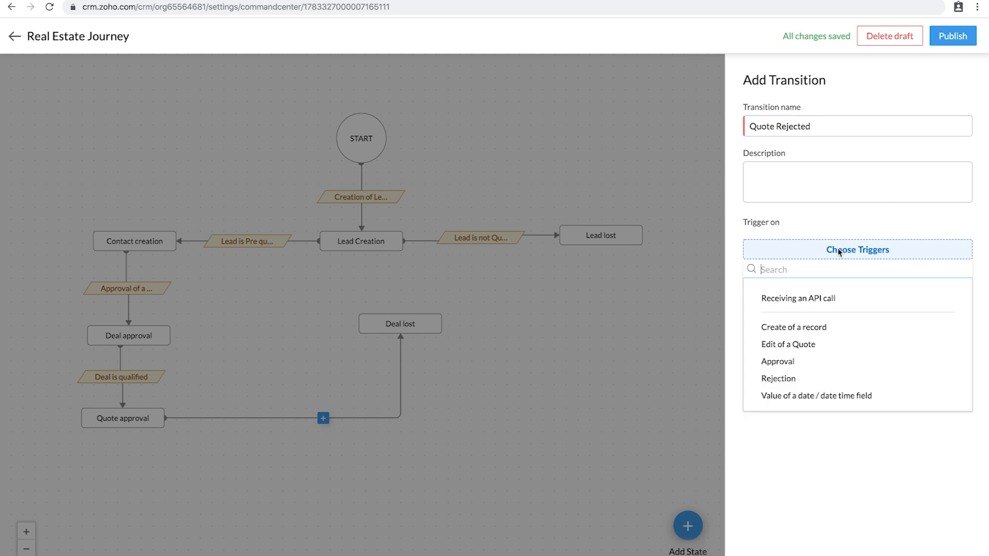
{"action": "left_click", "coordinate": [798, 344]}
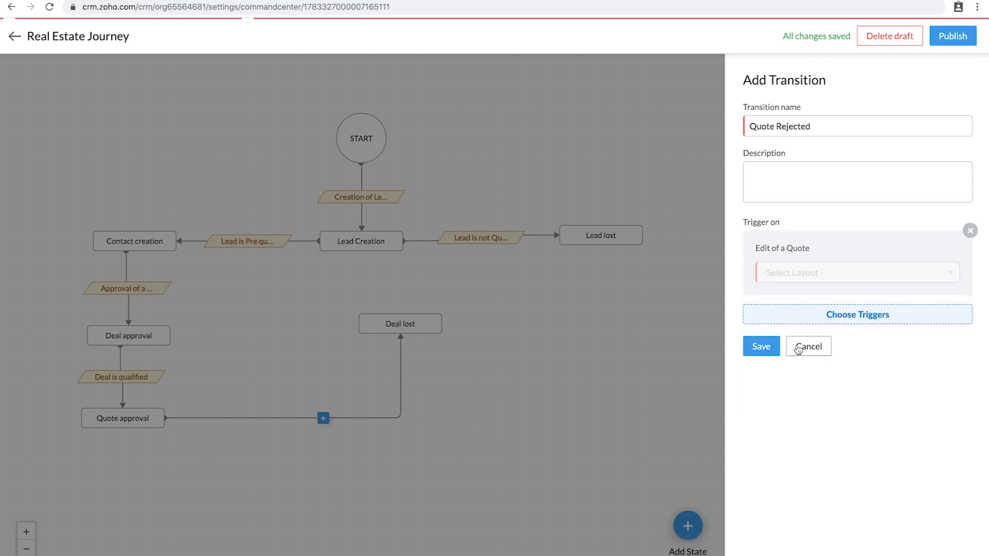
{"action": "left_click", "coordinate": [812, 275]}
{"action": "left_click", "coordinate": [790, 316]}
{"action": "left_click", "coordinate": [762, 346]}
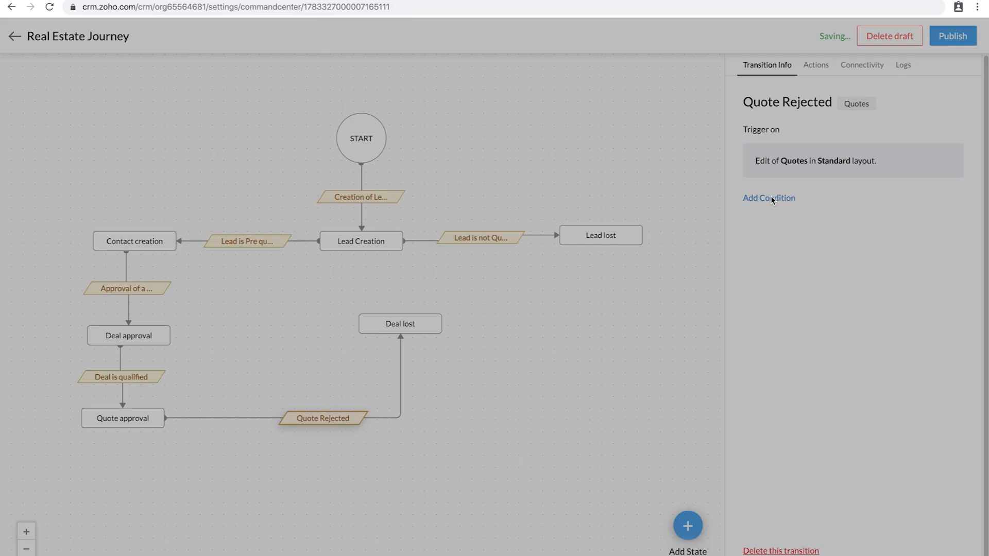
Step: Add the condition Quote Stage is Closed Lost to the Quote Rejected transition
{"action": "left_click", "coordinate": [771, 198]}
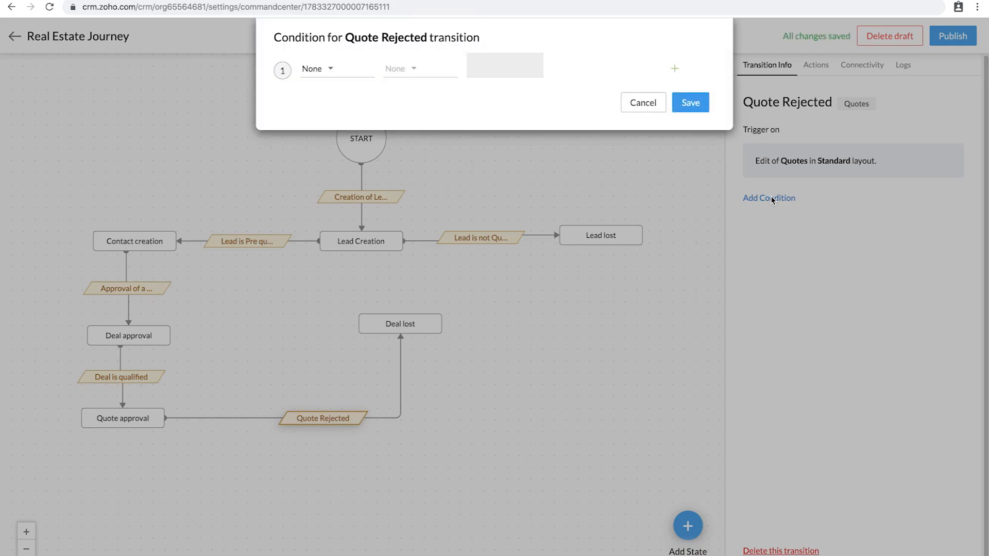
{"action": "left_click", "coordinate": [341, 71]}
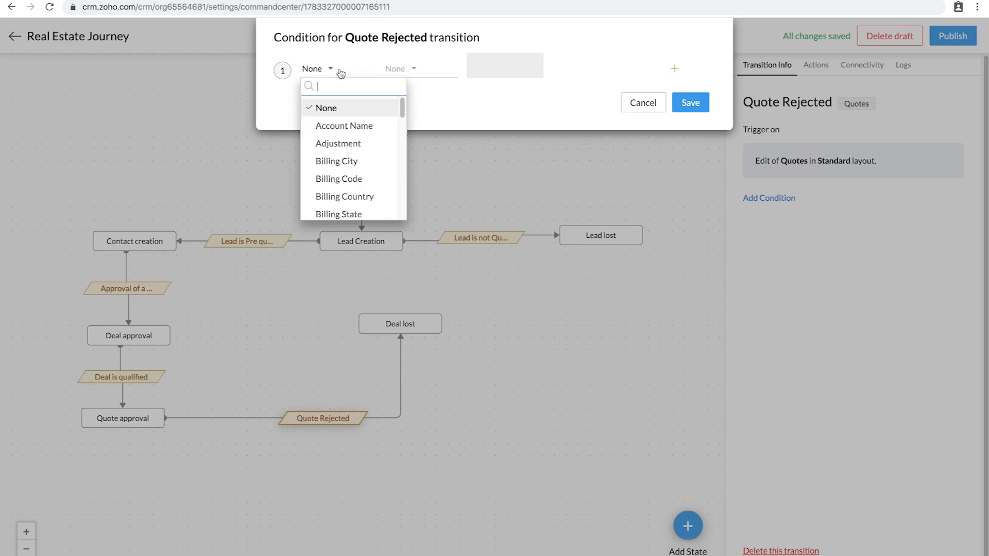
{"action": "type", "text": "quote"}
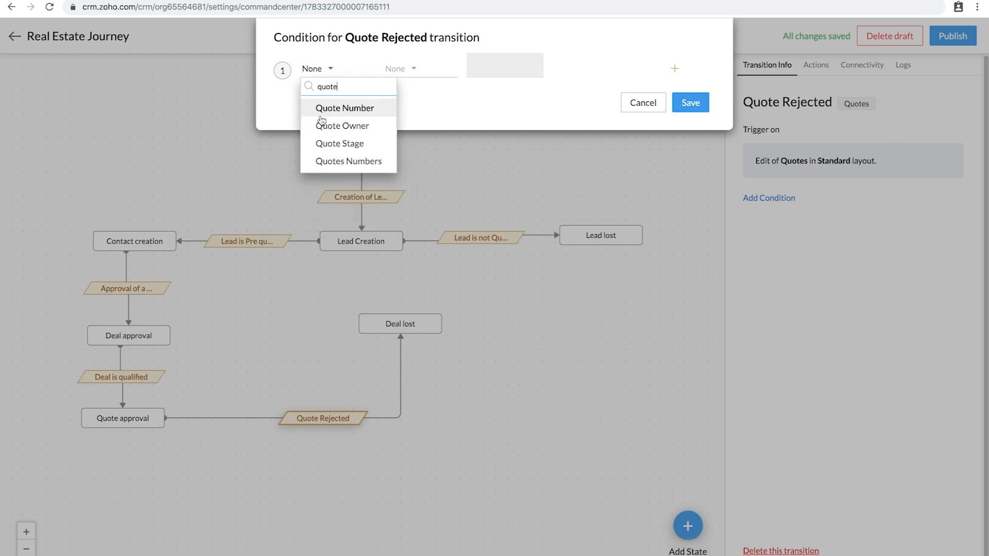
{"action": "left_click", "coordinate": [345, 143]}
{"action": "left_click", "coordinate": [414, 69]}
{"action": "left_click", "coordinate": [413, 109]}
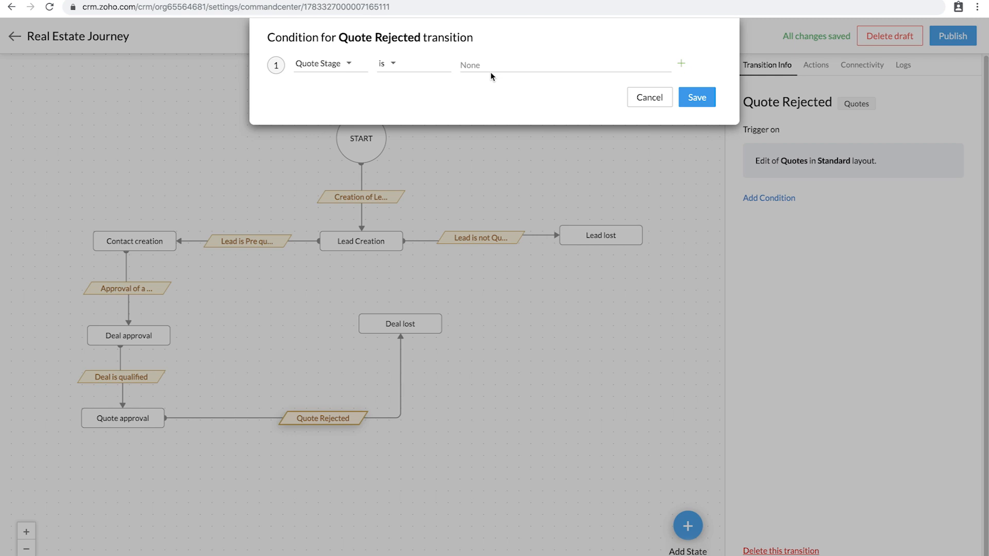
{"action": "left_click", "coordinate": [491, 66]}
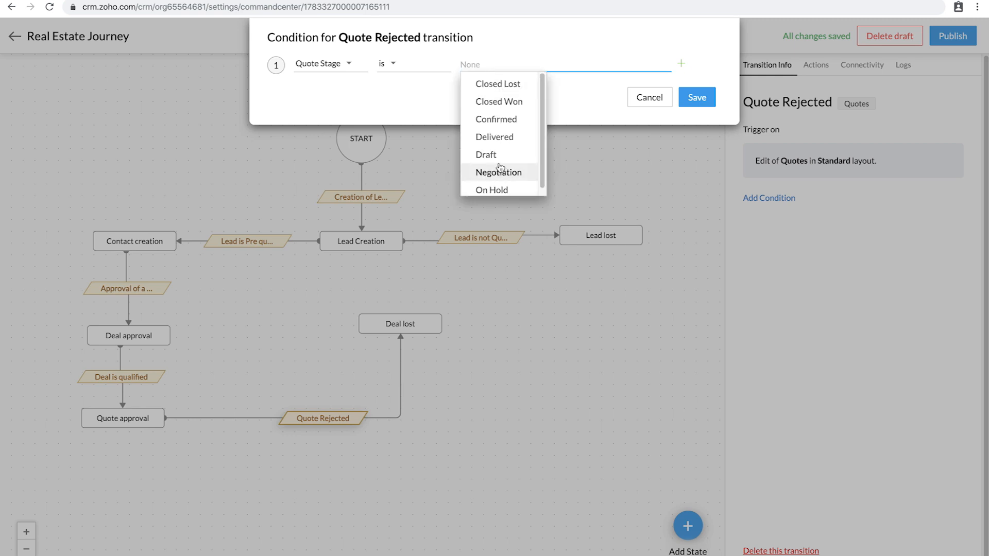
{"action": "left_click", "coordinate": [510, 84]}
{"action": "left_click", "coordinate": [691, 98]}
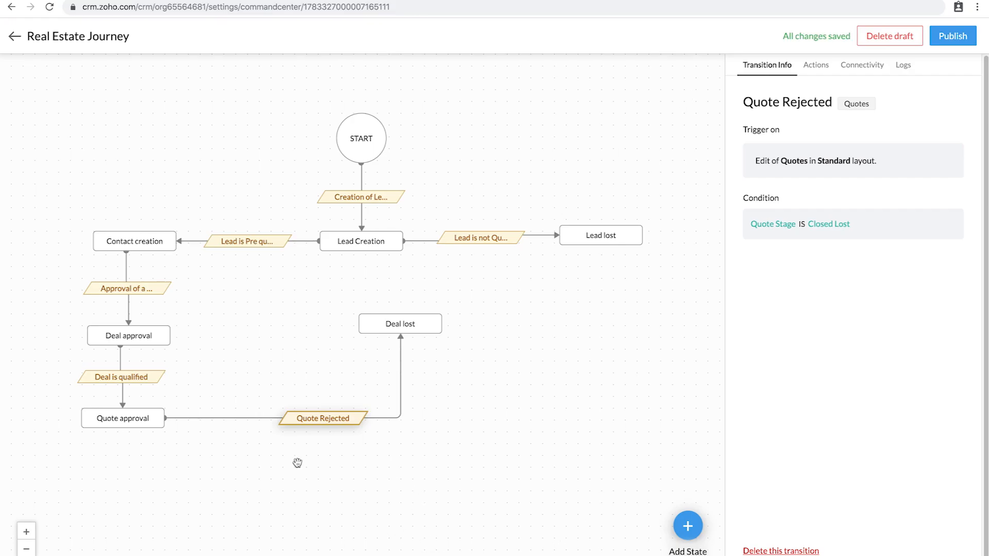
Step: Create a Sales Orders-type state named 'Sales Order Creation' after zooming out the diagram
{"action": "left_click", "coordinate": [30, 549]}
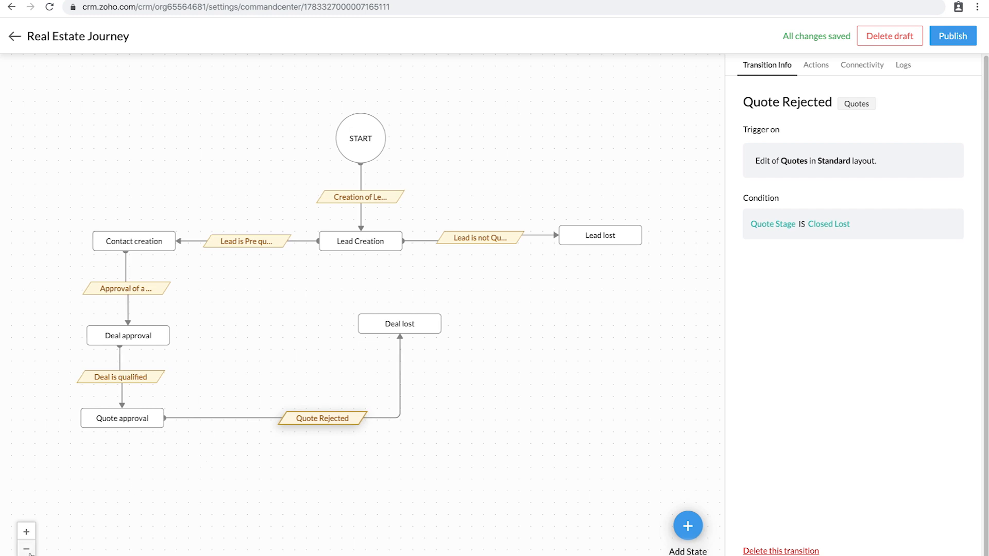
{"action": "left_click_drag", "start_coordinate": [287, 347], "coordinate": [407, 342]}
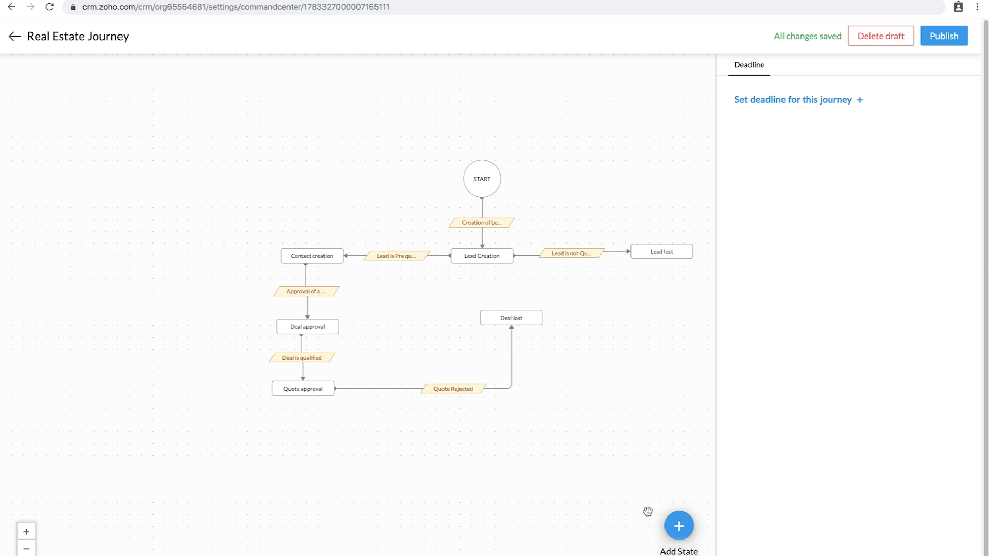
{"action": "left_click", "coordinate": [673, 534]}
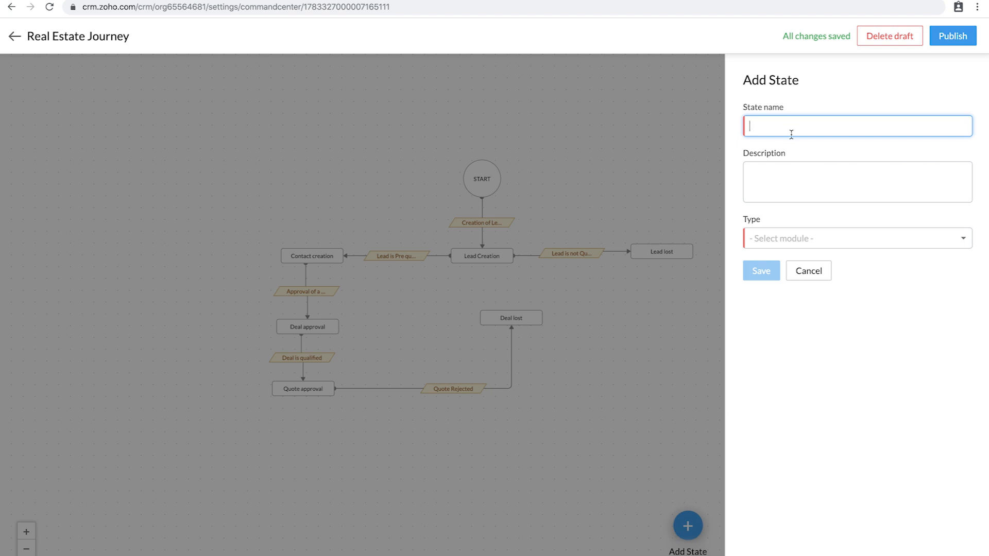
{"action": "type", "text": "Sales Order Creation"}
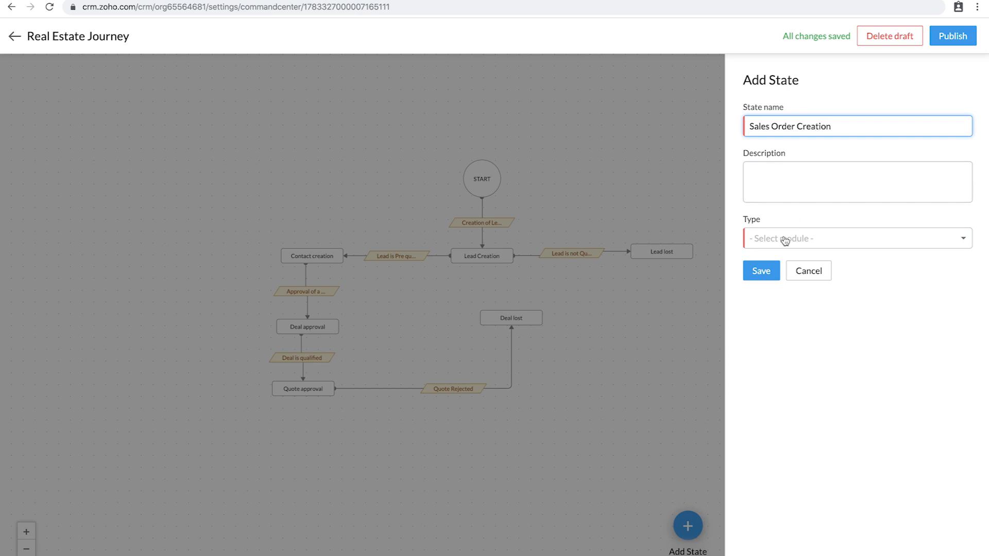
{"action": "left_click", "coordinate": [784, 241]}
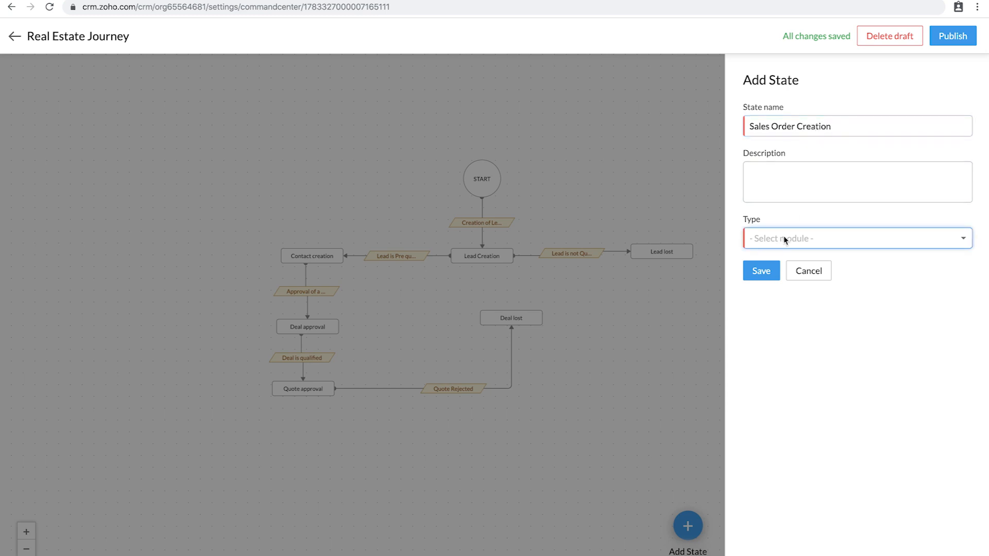
{"action": "scroll", "coordinate": [783, 353], "scroll_direction": "up", "scroll_amount": 1}
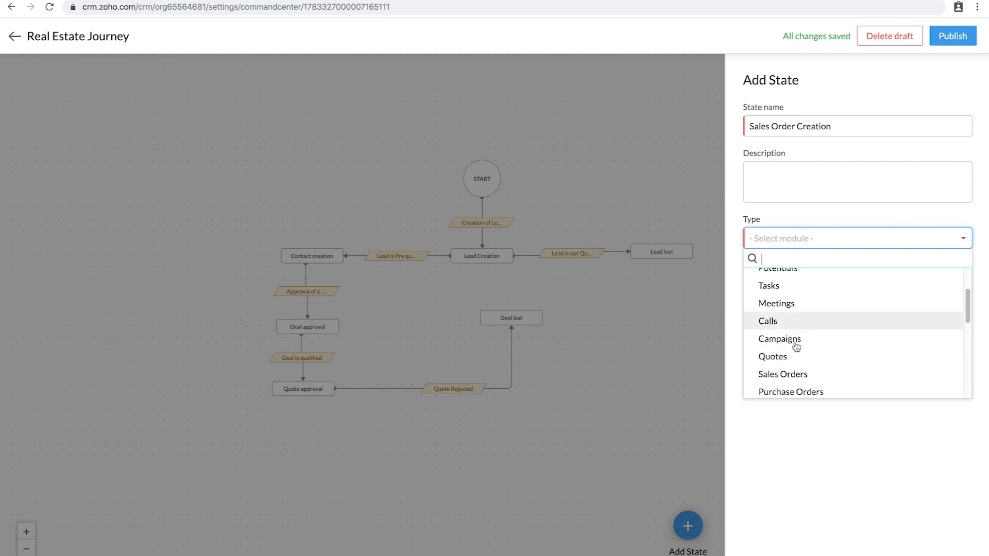
{"action": "left_click", "coordinate": [790, 374]}
{"action": "left_click", "coordinate": [762, 273]}
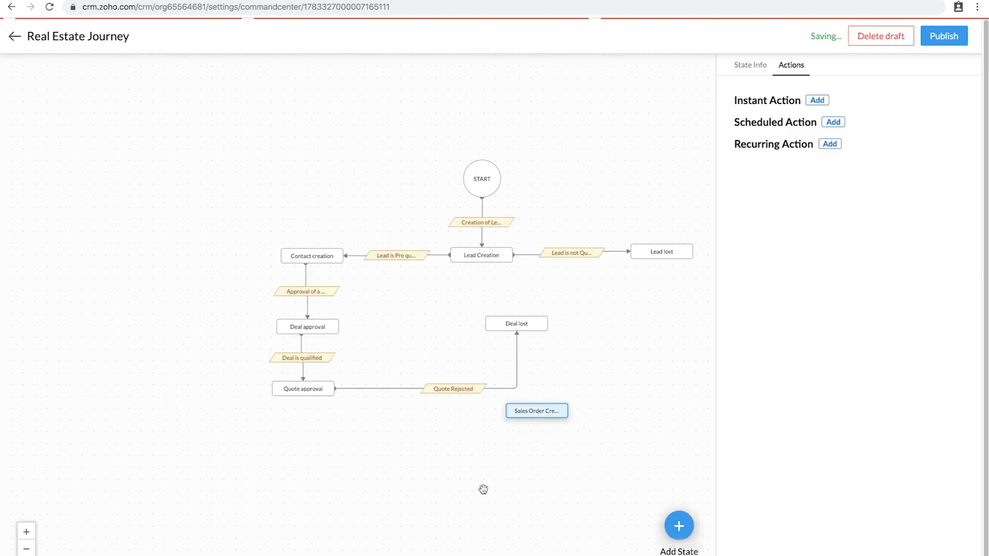
Step: Move Sales Order Creation below Quote approval and link them with a 'Negotiation' transition on Quote edit, Standard layout
{"action": "left_click_drag", "start_coordinate": [536, 410], "coordinate": [217, 449]}
{"action": "left_click_drag", "start_coordinate": [278, 391], "coordinate": [204, 438]}
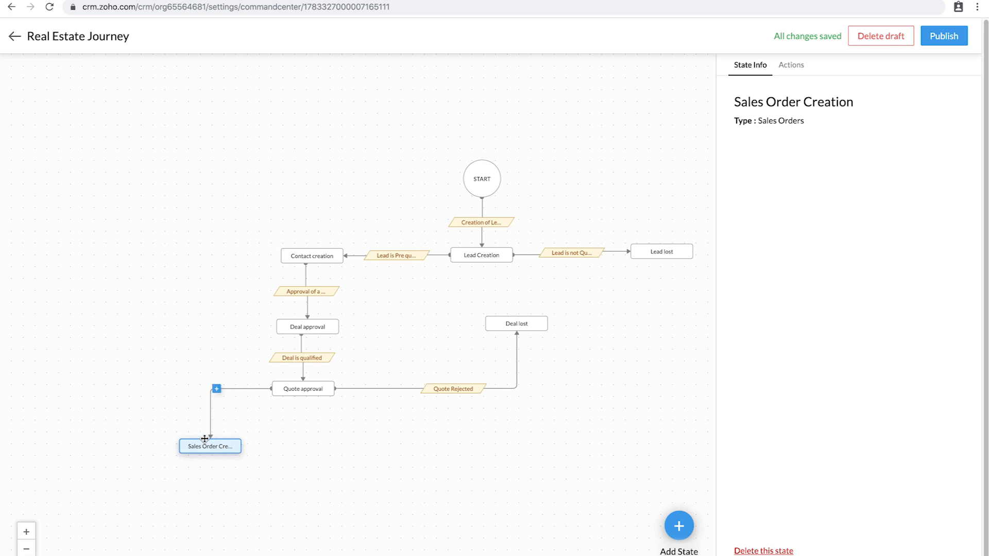
{"action": "left_click", "coordinate": [216, 390]}
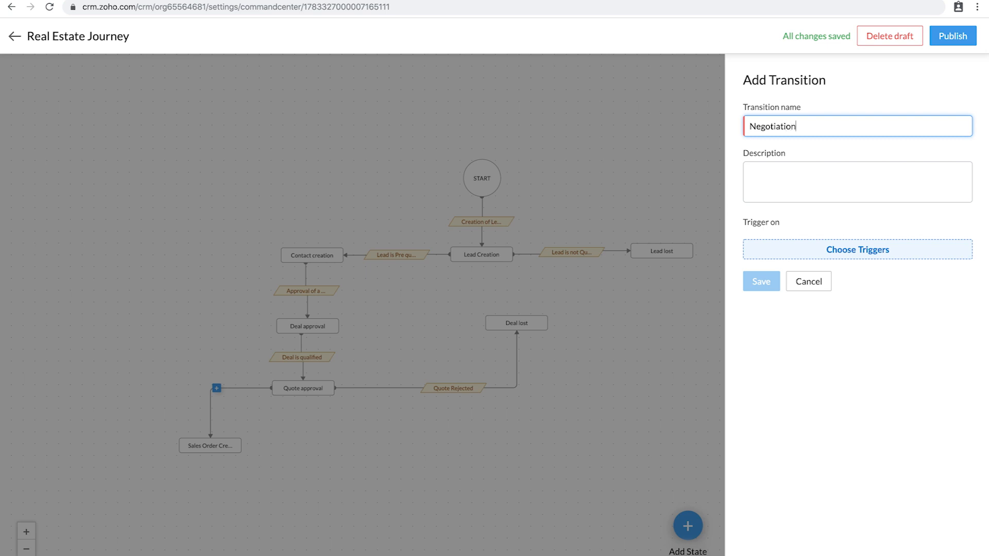
{"action": "left_click", "coordinate": [850, 253]}
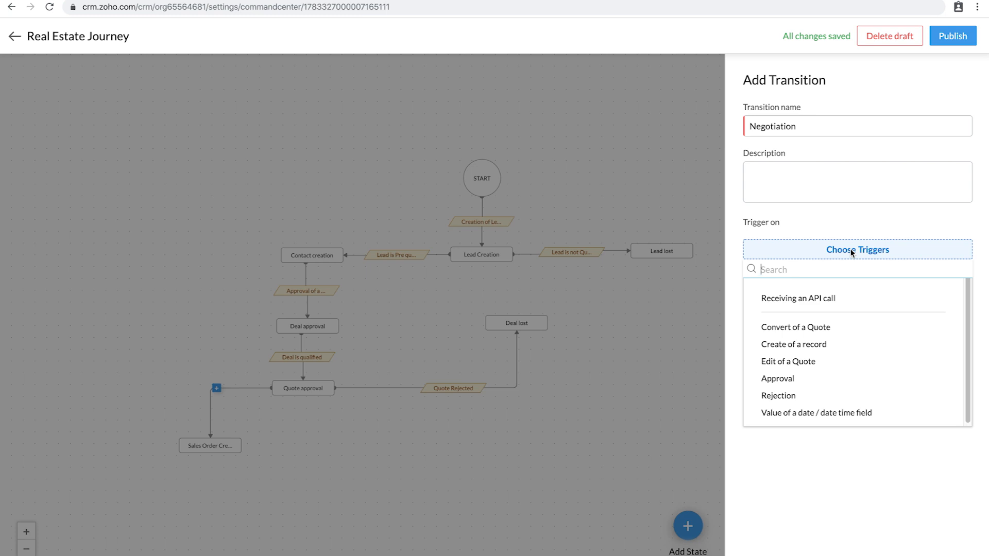
{"action": "left_click", "coordinate": [797, 347]}
{"action": "left_click", "coordinate": [970, 230]}
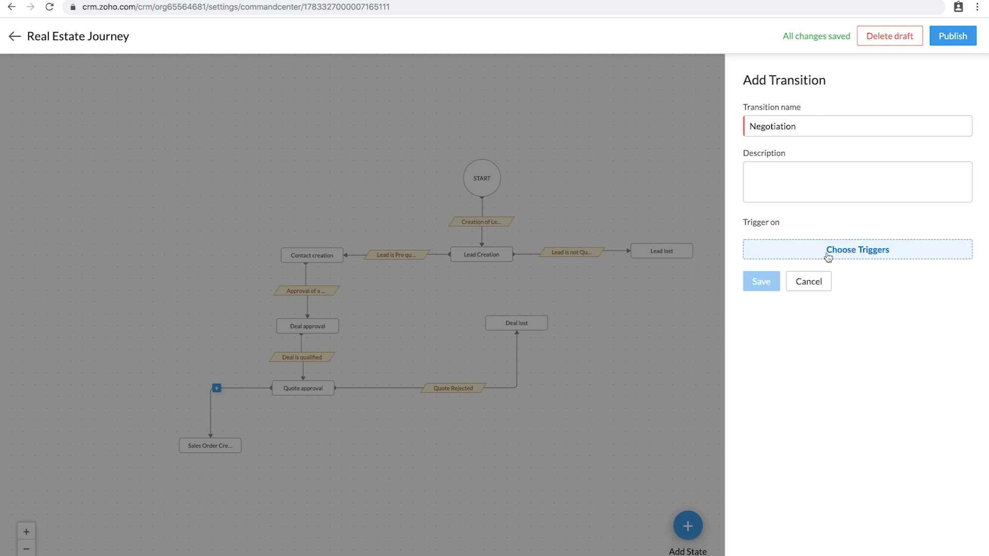
{"action": "left_click", "coordinate": [828, 254]}
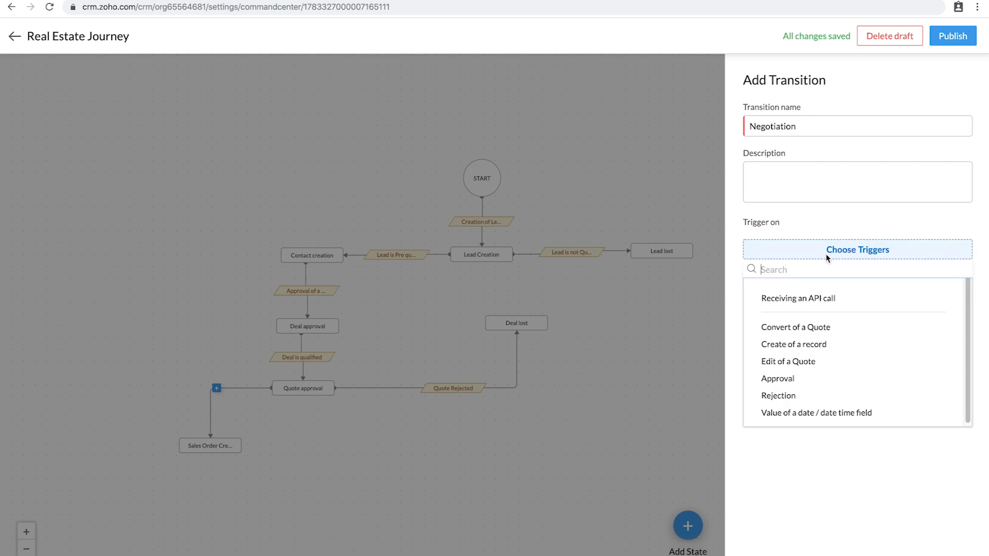
{"action": "left_click", "coordinate": [792, 362]}
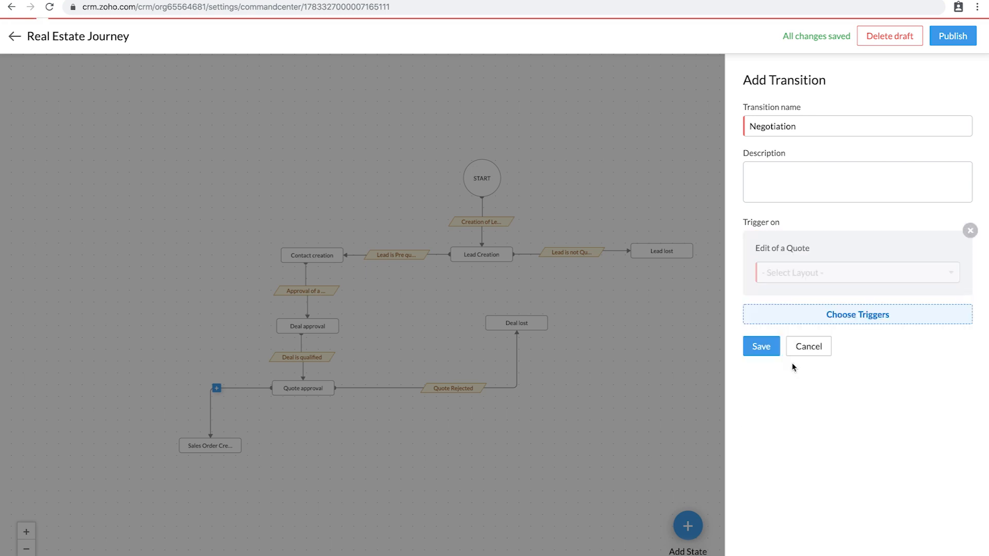
{"action": "left_click", "coordinate": [806, 270]}
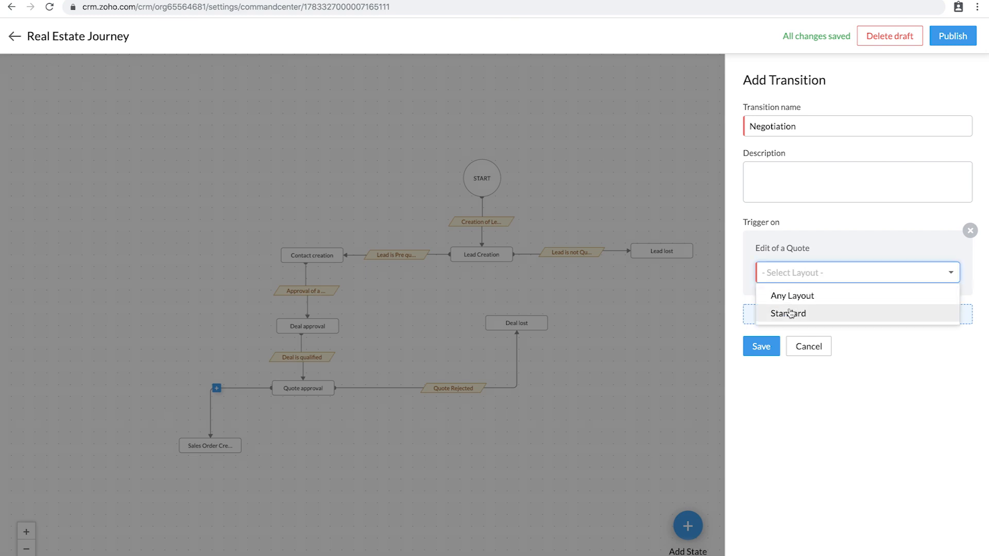
{"action": "left_click", "coordinate": [789, 315]}
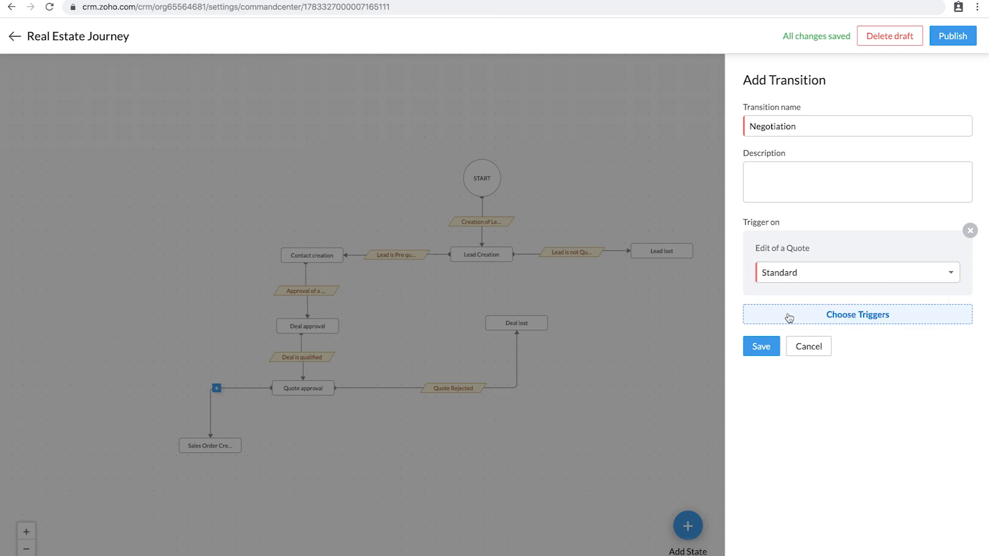
{"action": "left_click", "coordinate": [760, 349]}
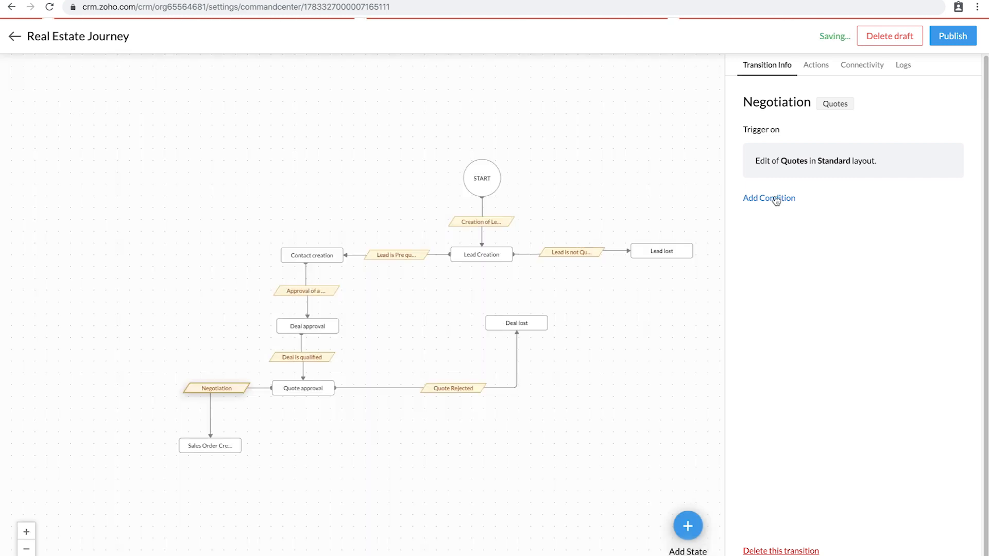
Step: Add the condition Quote Stage is Negotiation to the Negotiation transition
{"action": "left_click", "coordinate": [779, 198]}
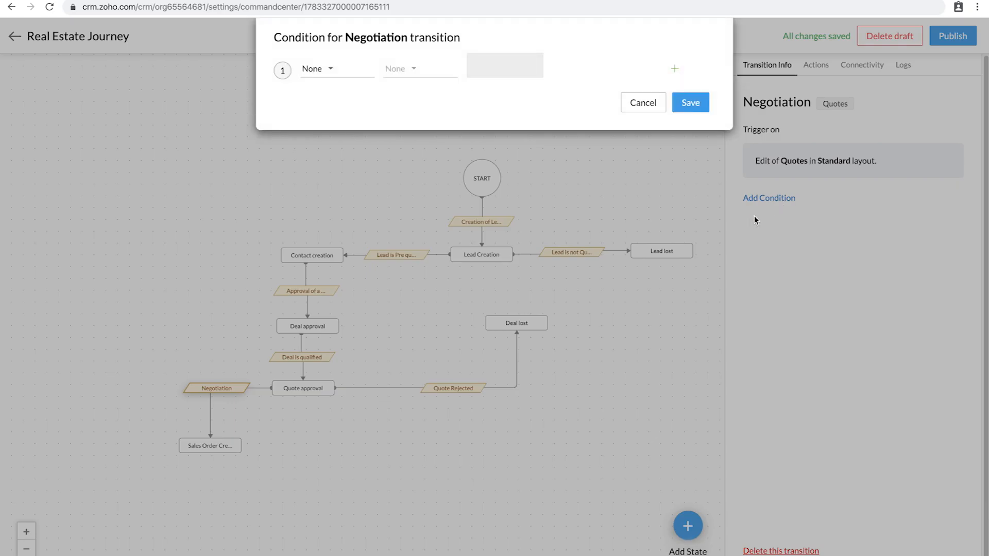
{"action": "left_click", "coordinate": [324, 71]}
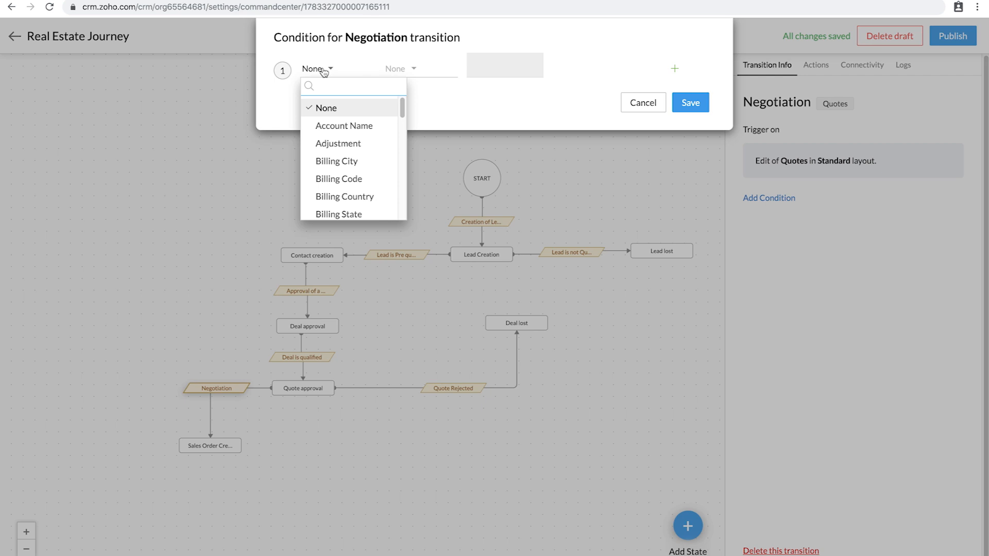
{"action": "type", "text": "quop"}
{"action": "key", "text": "BackSpace"}
{"action": "key", "text": "BackSpace"}
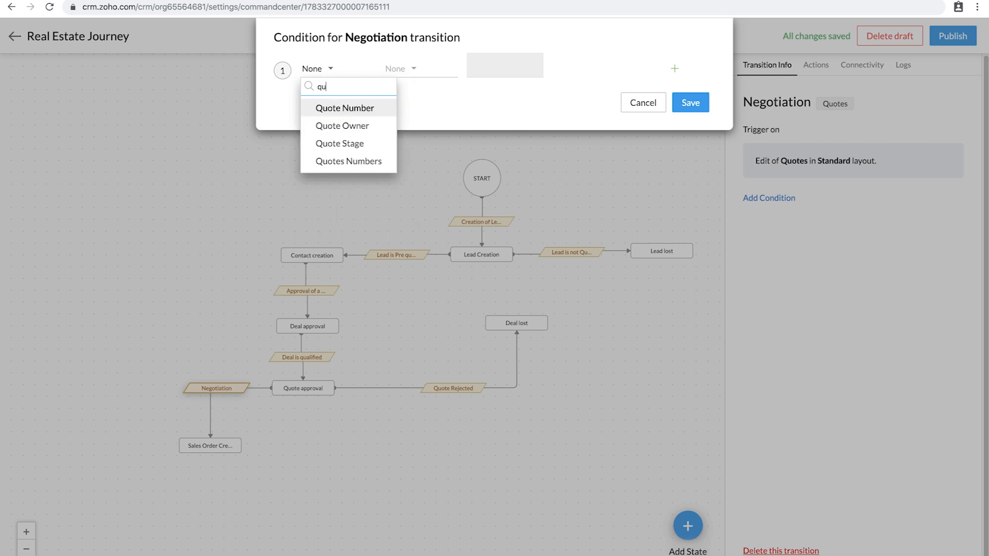
{"action": "left_click", "coordinate": [341, 143]}
{"action": "left_click", "coordinate": [406, 68]}
{"action": "left_click", "coordinate": [406, 106]}
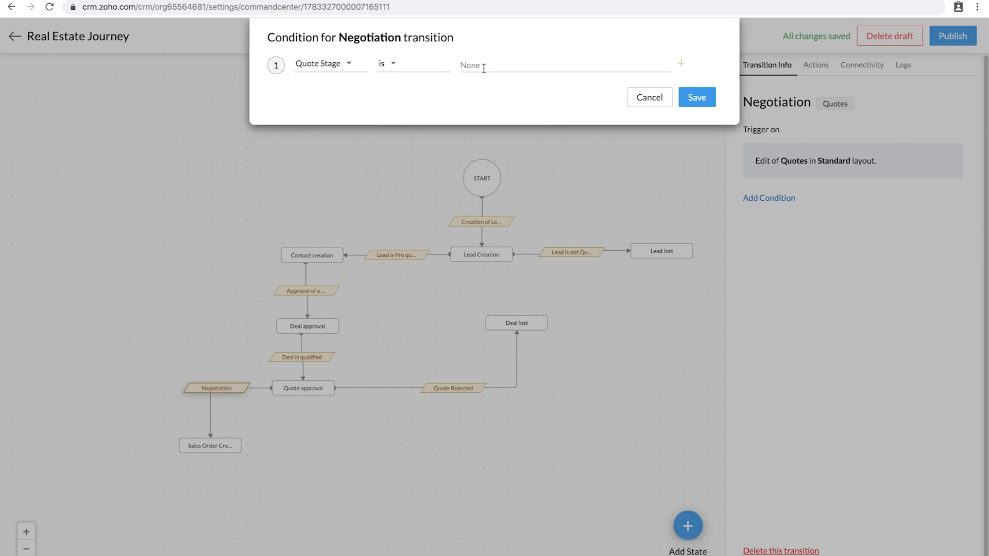
{"action": "left_click", "coordinate": [462, 65]}
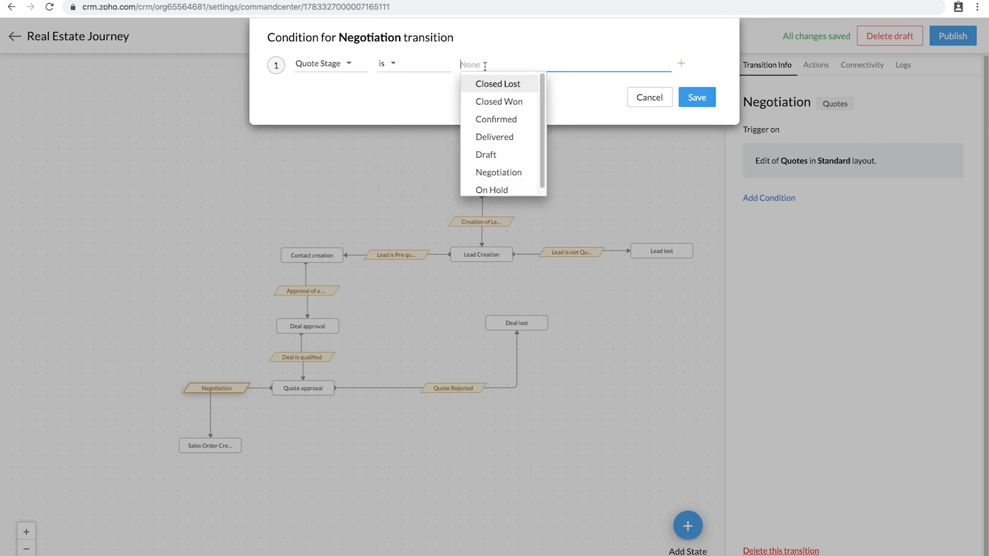
{"action": "left_click", "coordinate": [504, 170]}
{"action": "left_click", "coordinate": [674, 99]}
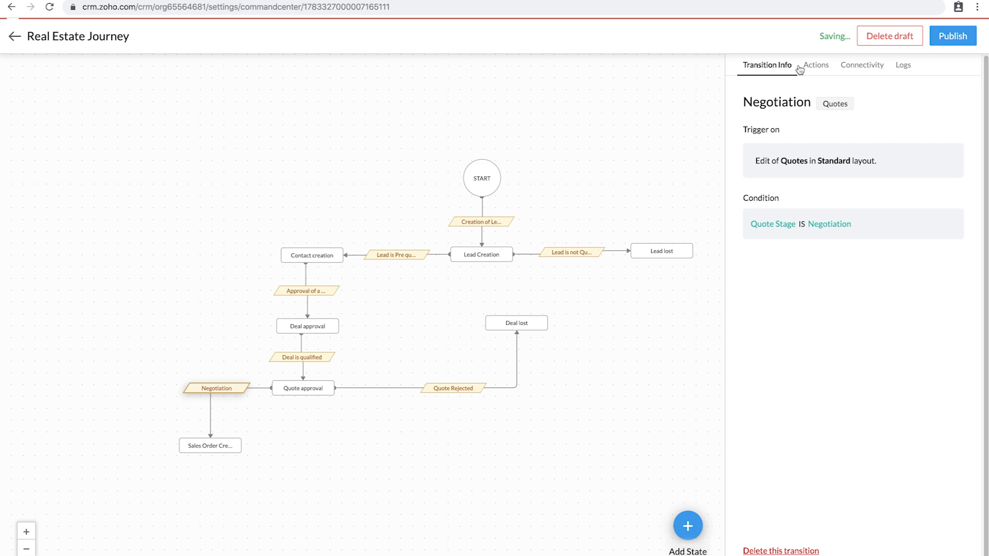
{"action": "left_click", "coordinate": [813, 66]}
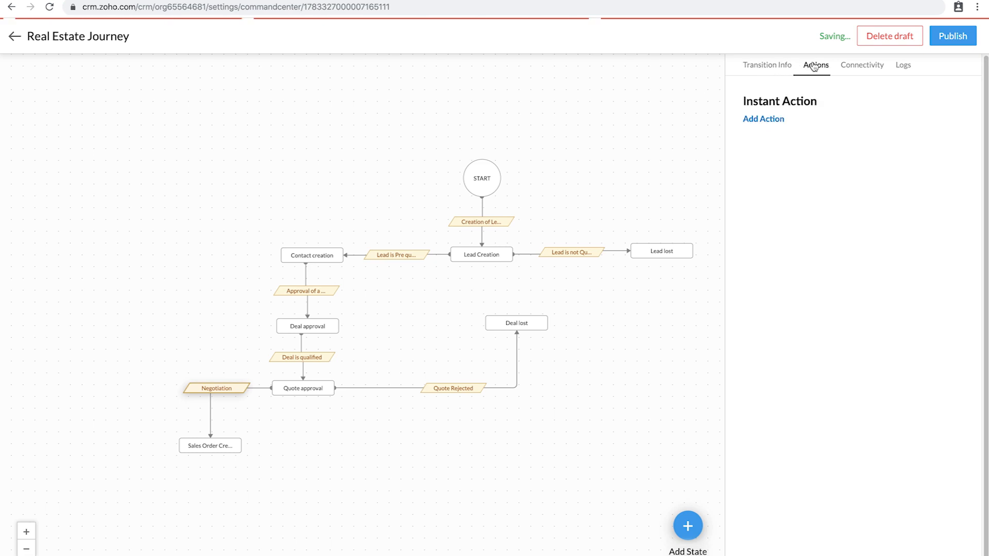
Step: Add an instant Convert action that turns the quote into a Sales Order
{"action": "left_click", "coordinate": [763, 120]}
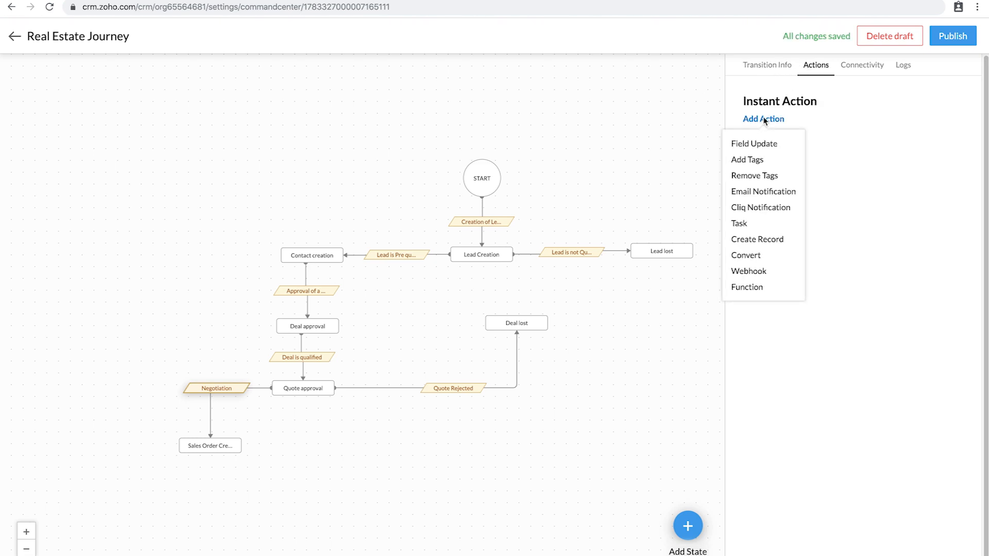
{"action": "left_click", "coordinate": [754, 256]}
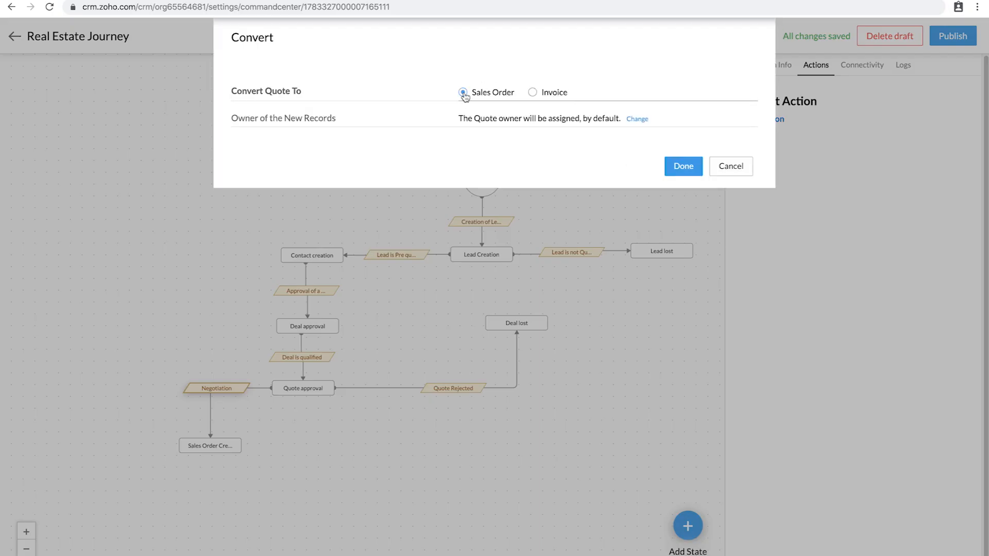
{"action": "left_click", "coordinate": [685, 166]}
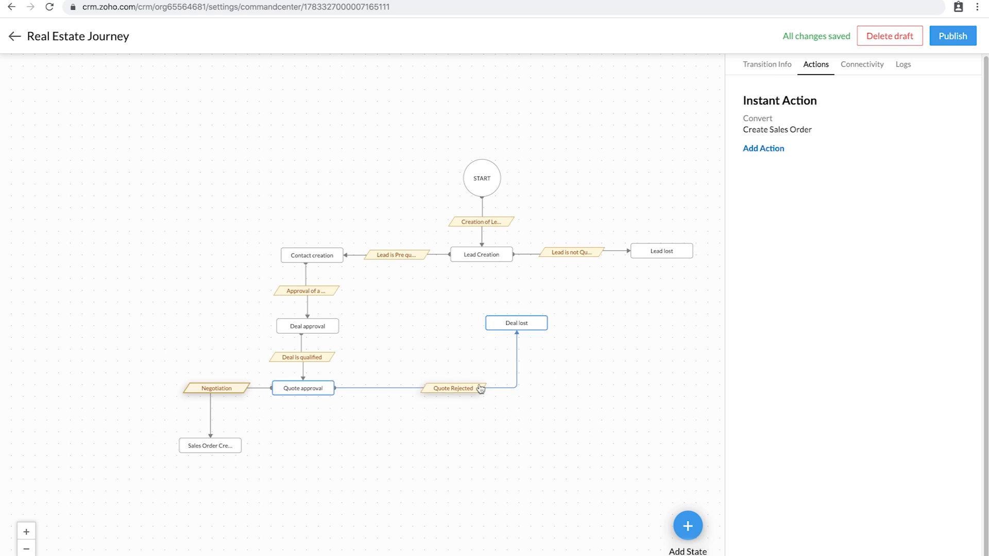
Step: Pan the flowchart, open the Add State form and clear the mistyped state name
{"action": "left_click_drag", "start_coordinate": [117, 294], "coordinate": [32, 195]}
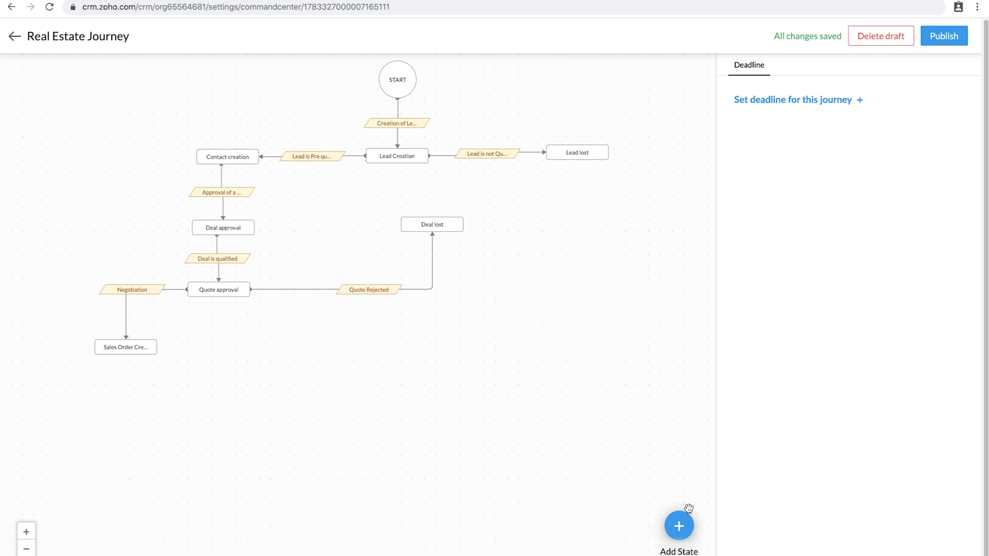
{"action": "left_click", "coordinate": [681, 530]}
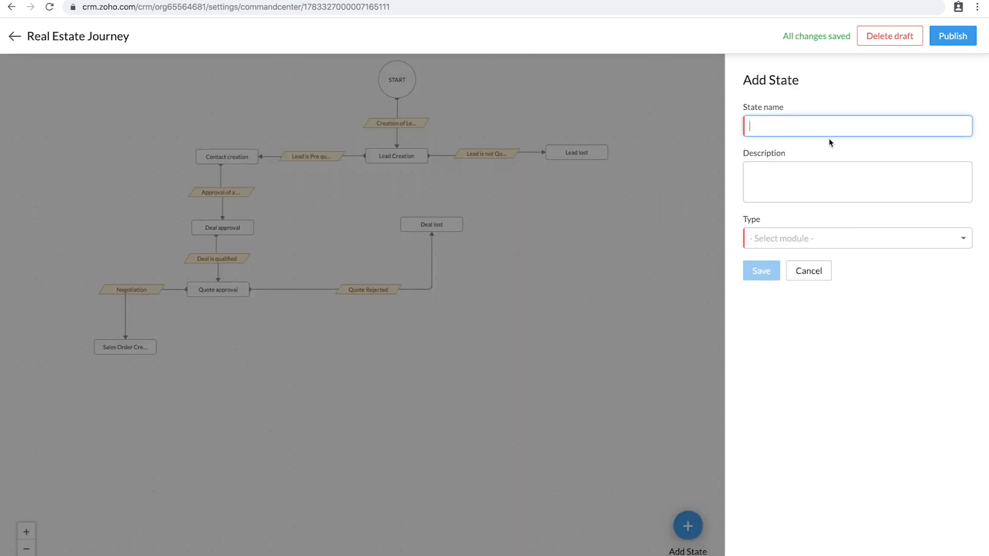
{"action": "type", "text": "Crera"}
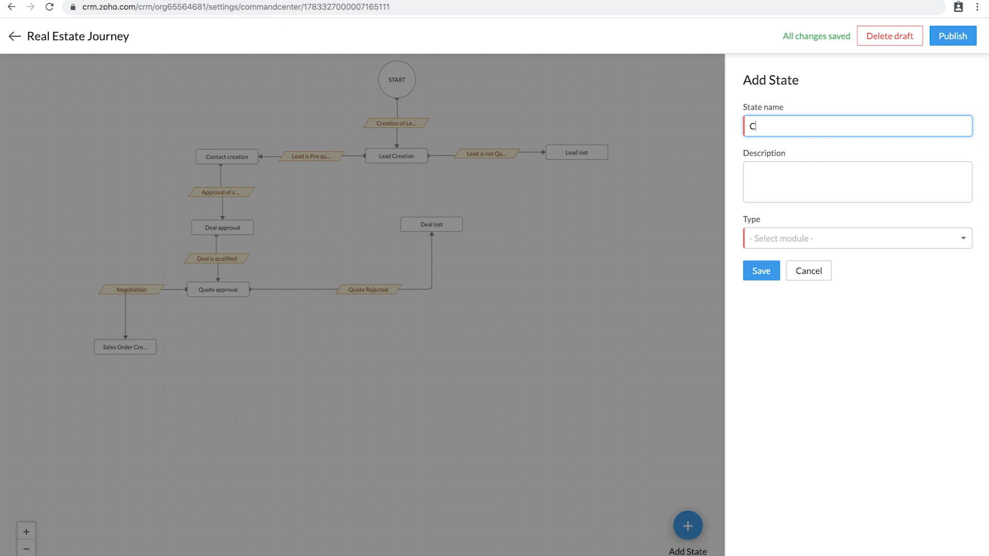
{"action": "key", "text": "BackSpace"}
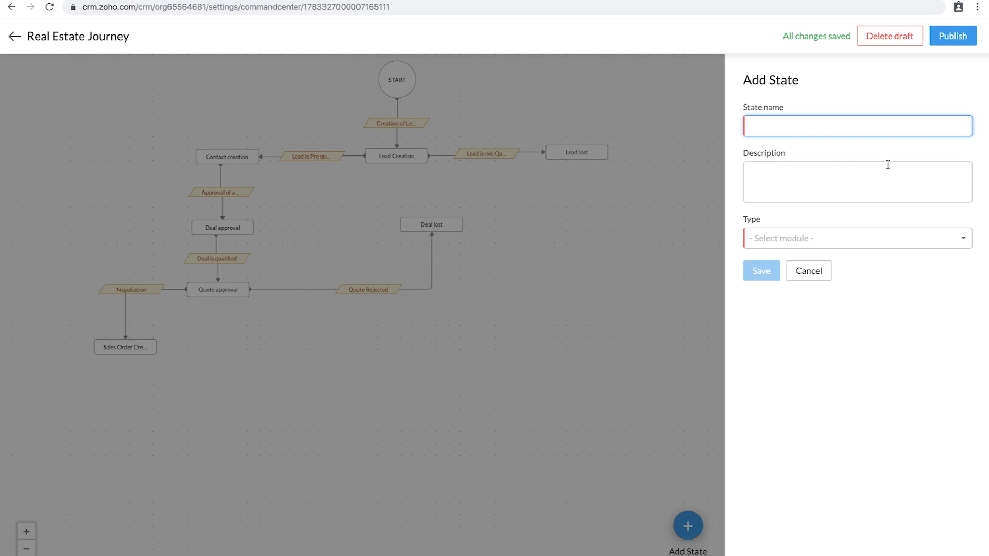
Step: Discard the new state form, link Sales Order Creation to Deal lost, and move it lower
{"action": "left_click", "coordinate": [806, 271]}
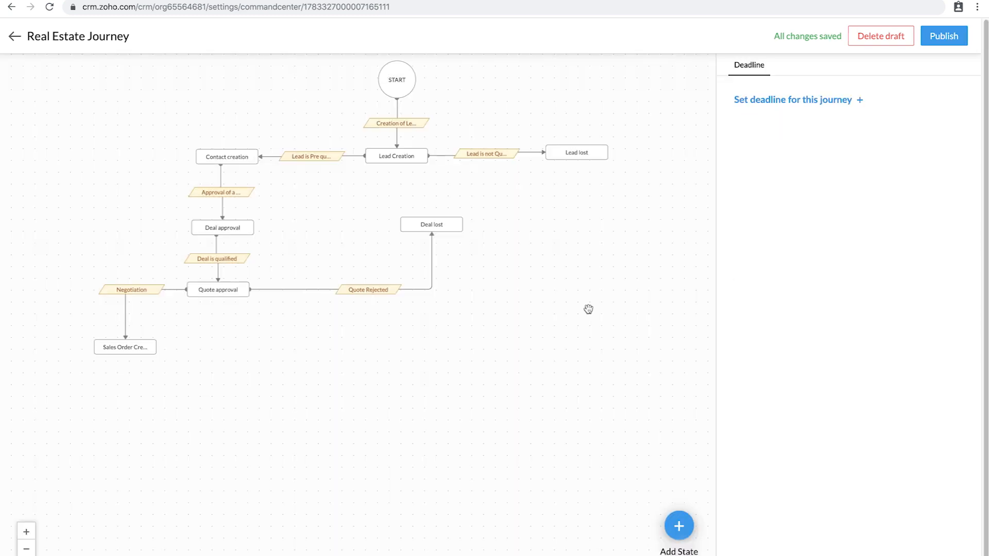
{"action": "mouse_move", "coordinate": [157, 348]}
{"action": "mouse_move", "coordinate": [156, 348]}
{"action": "left_mouse_down"}
{"action": "mouse_move", "coordinate": [289, 351]}
{"action": "mouse_move", "coordinate": [439, 333]}
{"action": "mouse_move", "coordinate": [481, 287]}
{"action": "mouse_move", "coordinate": [385, 230]}
{"action": "mouse_move", "coordinate": [400, 224]}
{"action": "left_mouse_up"}
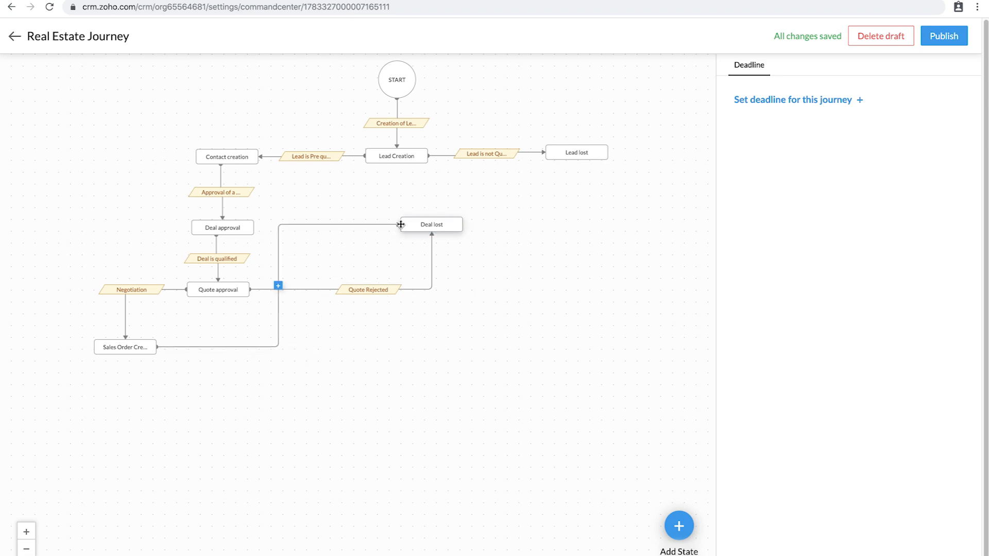
{"action": "left_click_drag", "start_coordinate": [137, 349], "coordinate": [157, 411]}
Step: Save the new link as Buyer Rejected, triggered by editing a Standard-layout Sales Order
{"action": "left_click", "coordinate": [287, 314]}
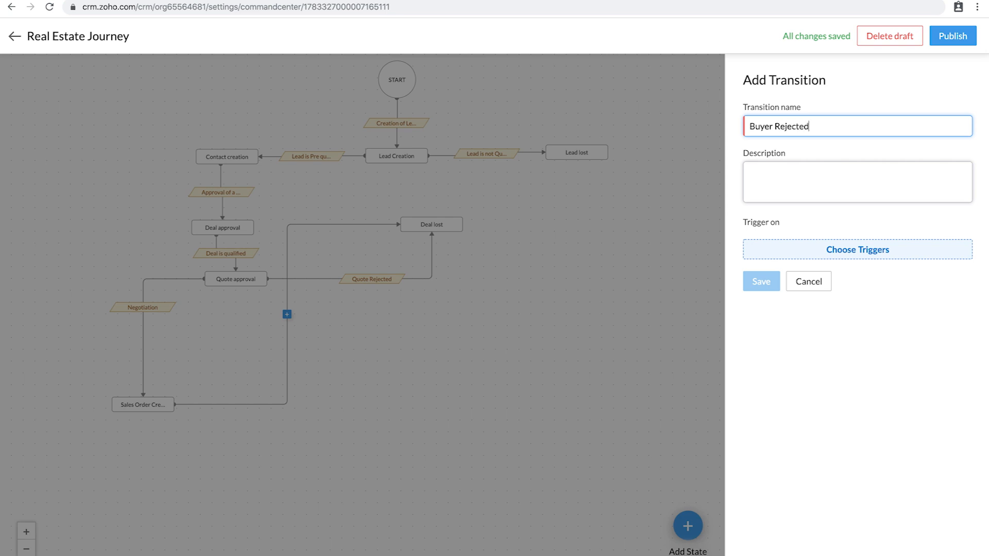
{"action": "left_click", "coordinate": [857, 255]}
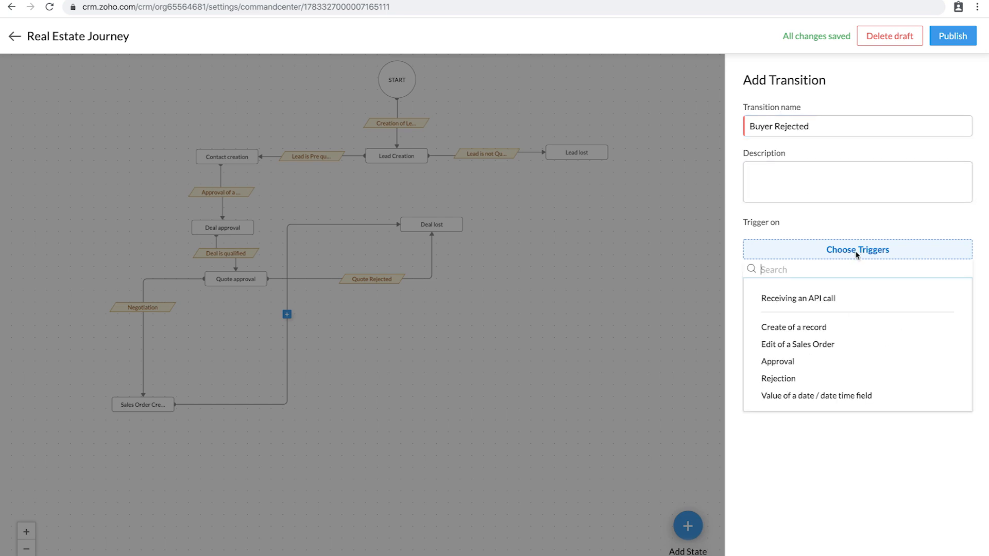
{"action": "left_click", "coordinate": [807, 346]}
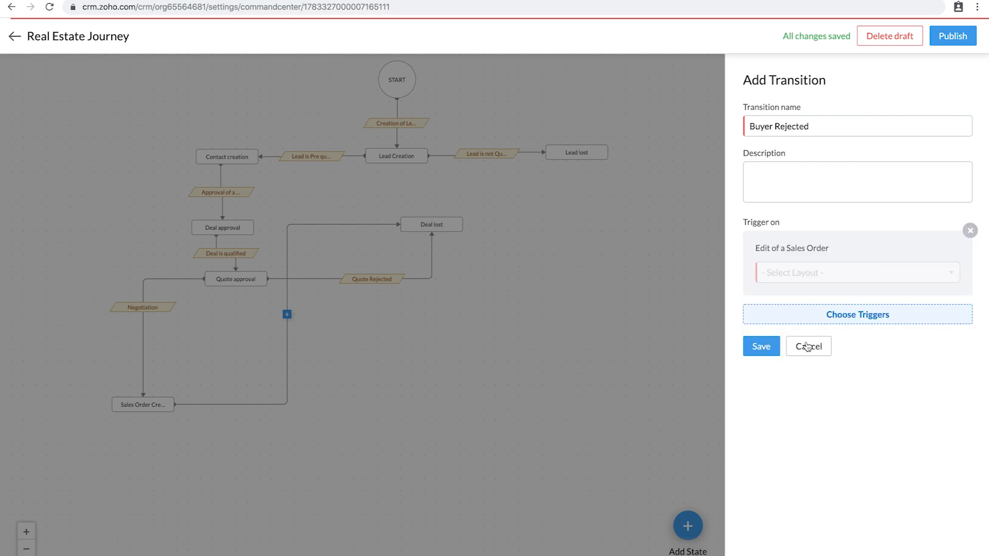
{"action": "left_click", "coordinate": [833, 273]}
{"action": "left_click", "coordinate": [790, 315]}
{"action": "left_click", "coordinate": [760, 347]}
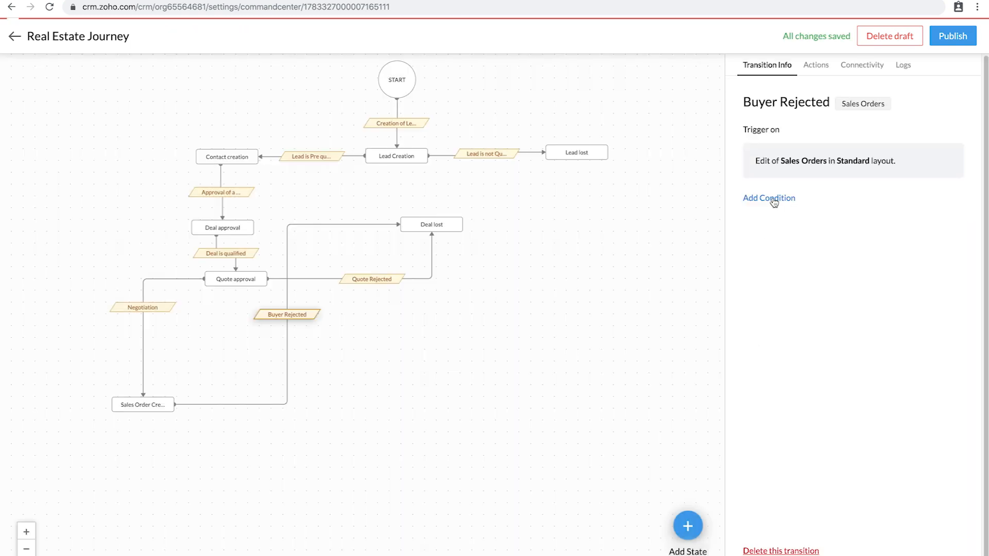
Step: Add the condition Status is Cancelled to the Buyer Rejected transition
{"action": "left_click", "coordinate": [773, 199]}
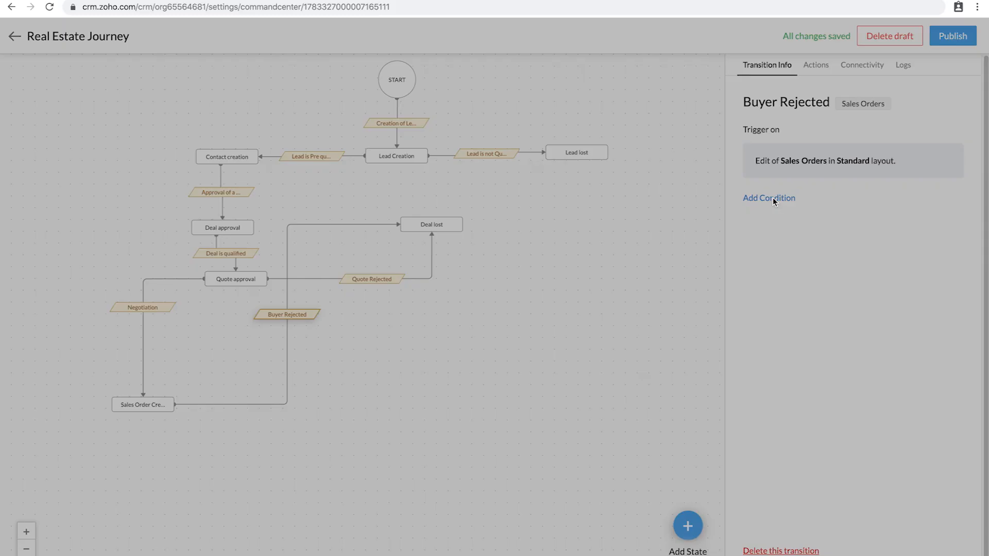
{"action": "left_click", "coordinate": [327, 67]}
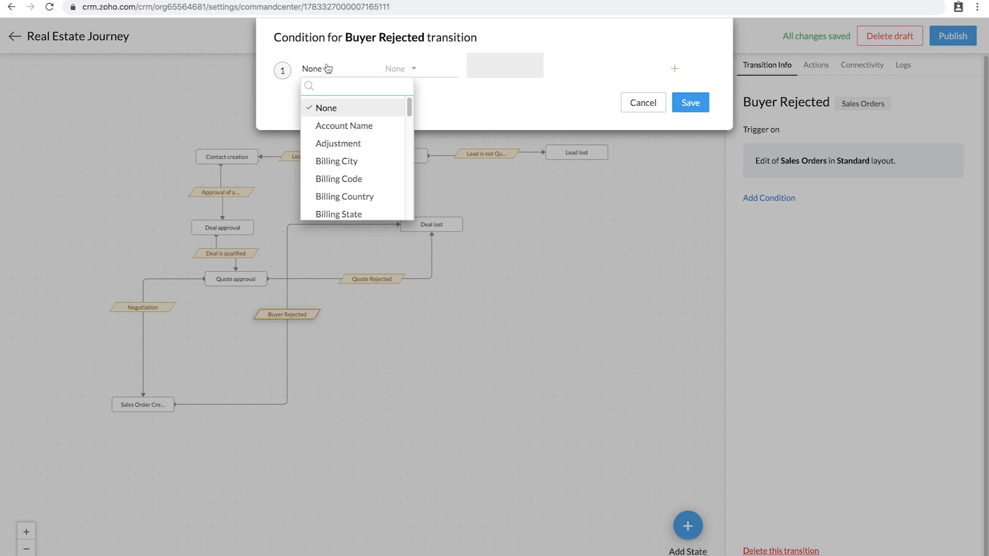
{"action": "type", "text": "stat"}
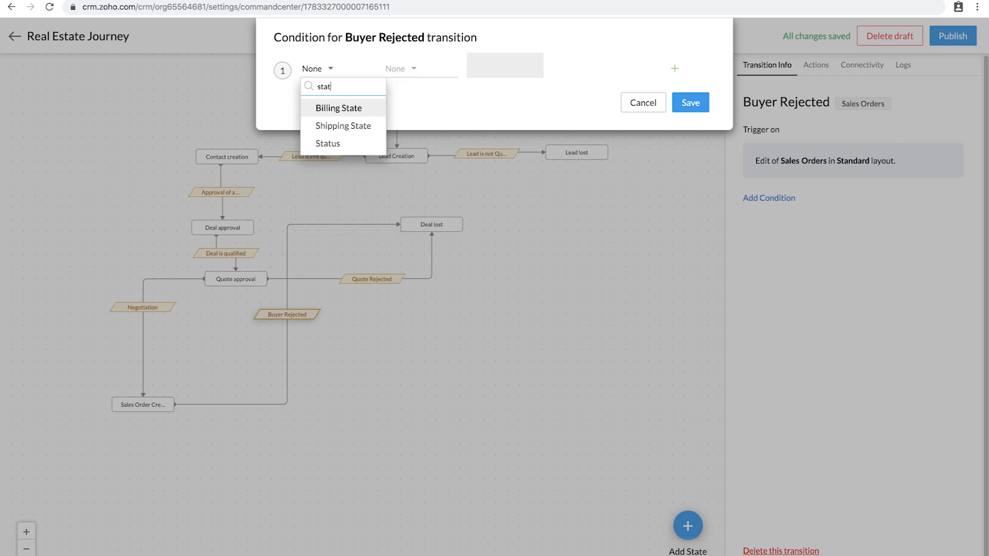
{"action": "left_click", "coordinate": [331, 143]}
{"action": "left_click", "coordinate": [401, 67]}
{"action": "left_click", "coordinate": [408, 109]}
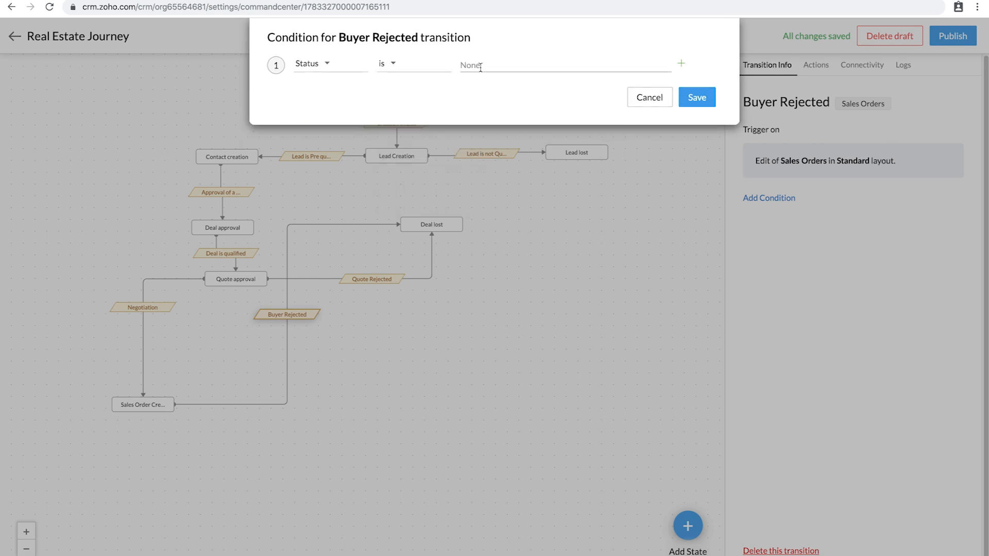
{"action": "left_click", "coordinate": [477, 66]}
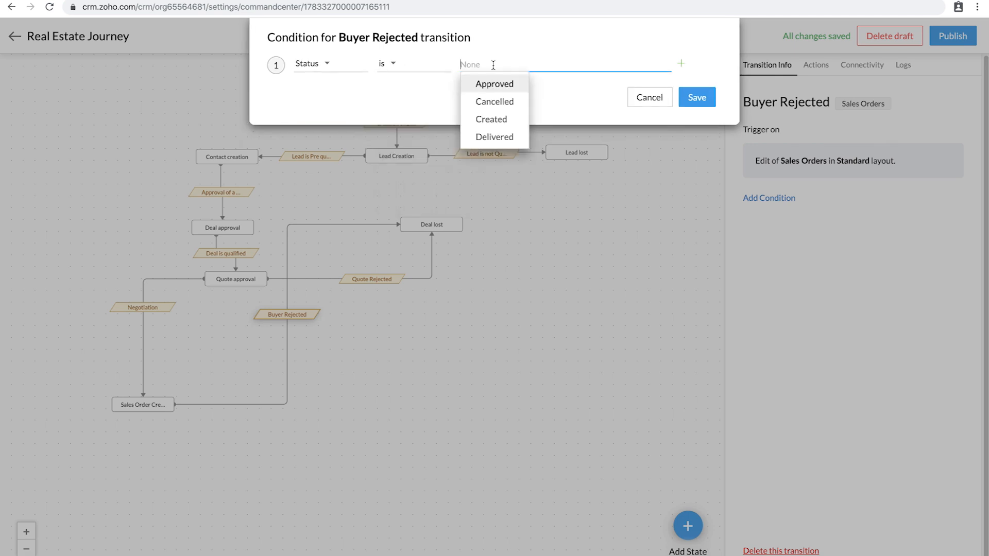
{"action": "left_click", "coordinate": [503, 103]}
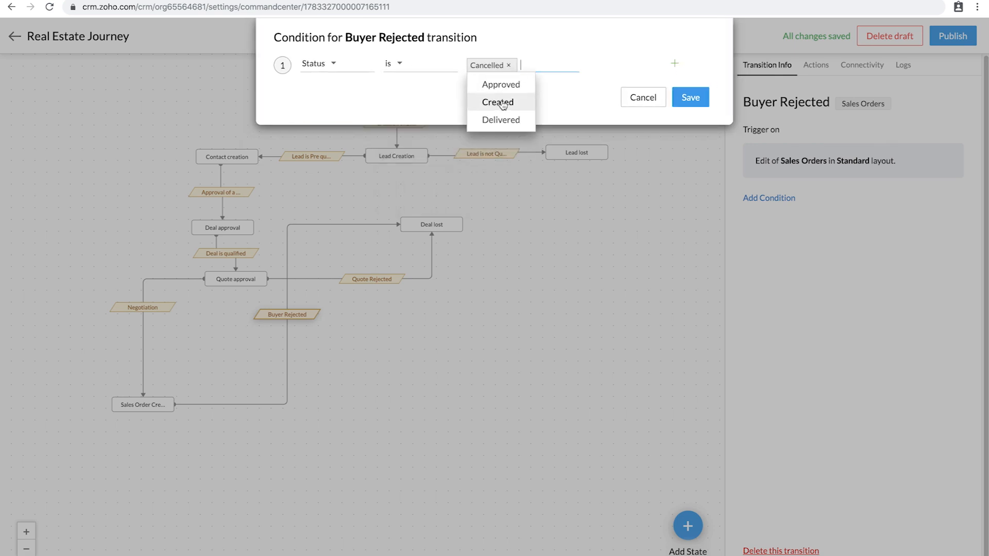
{"action": "left_click", "coordinate": [691, 98]}
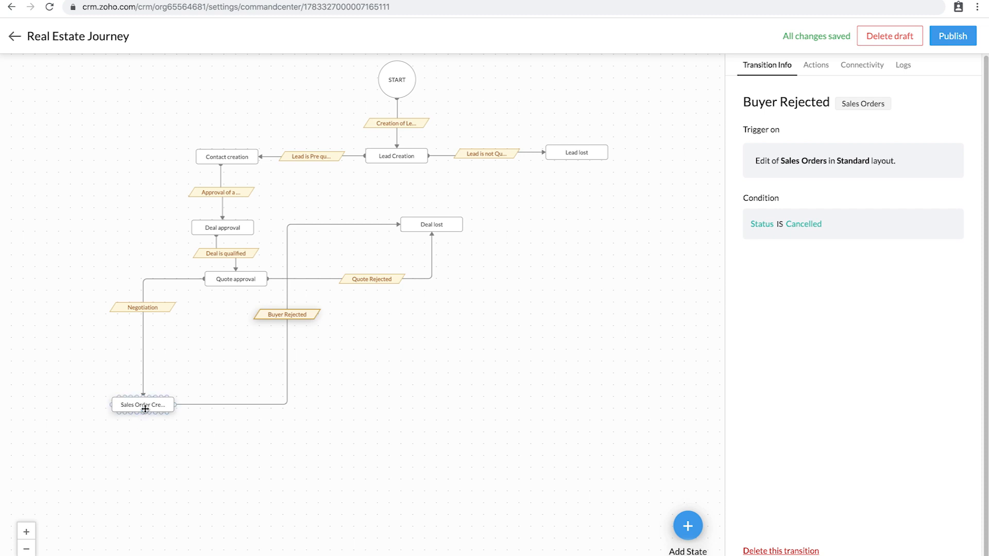
Step: Add a Create Invoice state with type Invoices
{"action": "left_click", "coordinate": [689, 532]}
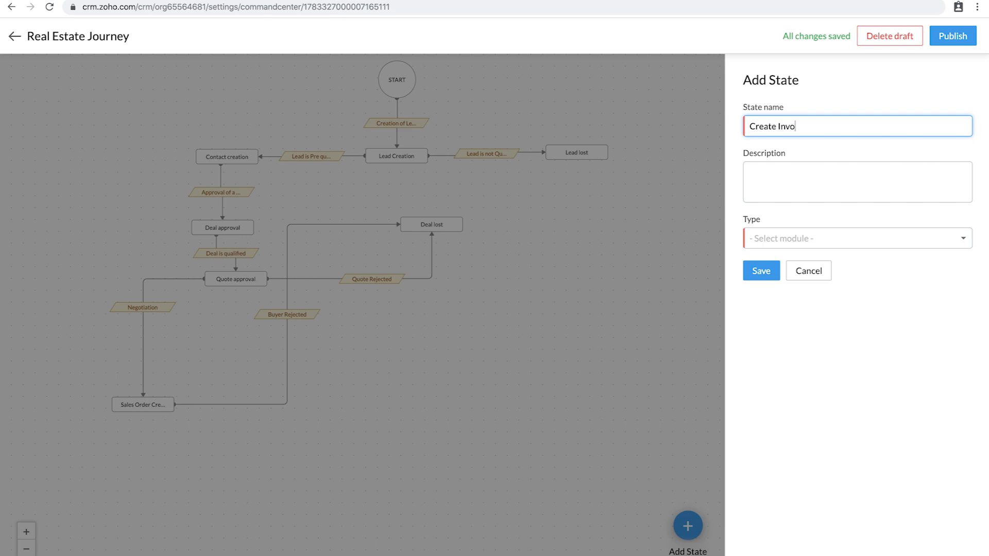
{"action": "left_click", "coordinate": [771, 246]}
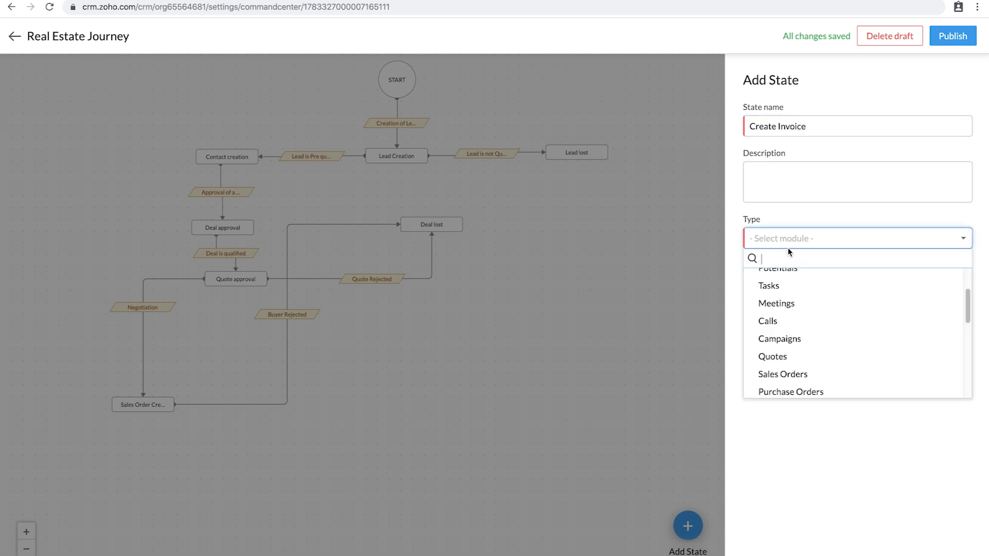
{"action": "type", "text": "in"}
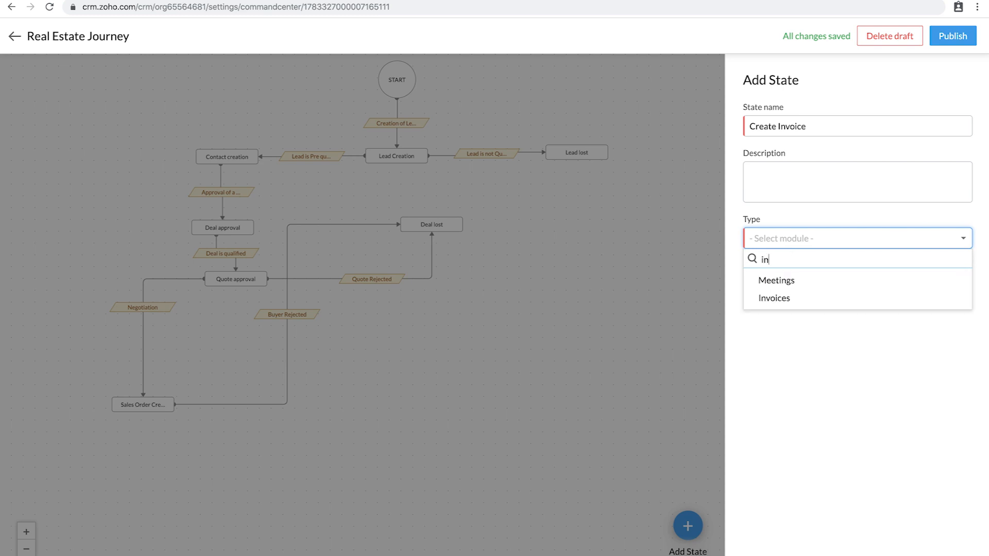
{"action": "left_click", "coordinate": [779, 298]}
{"action": "left_click", "coordinate": [761, 273]}
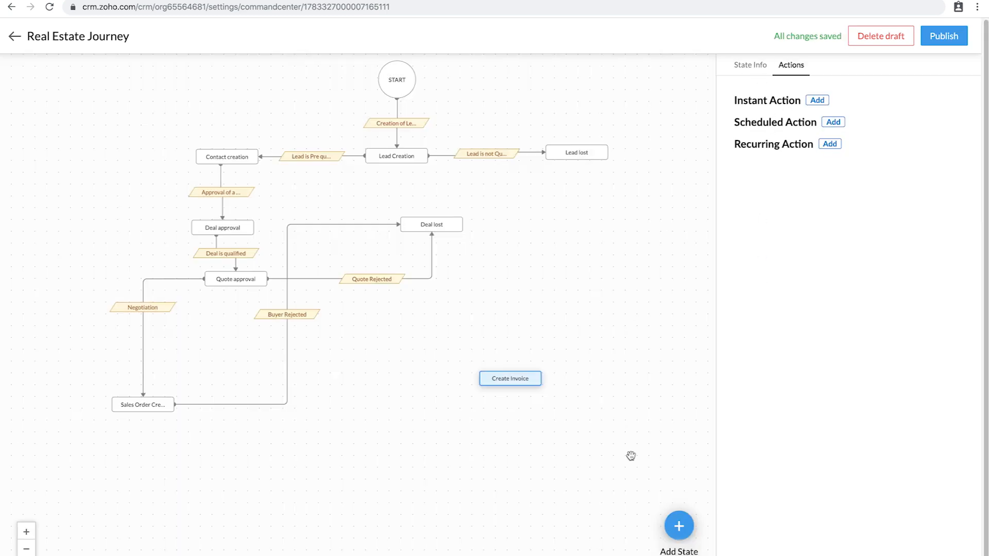
Step: Place Create Invoice below Sales Order Creation and connect the two states
{"action": "left_click_drag", "start_coordinate": [521, 382], "coordinate": [136, 496]}
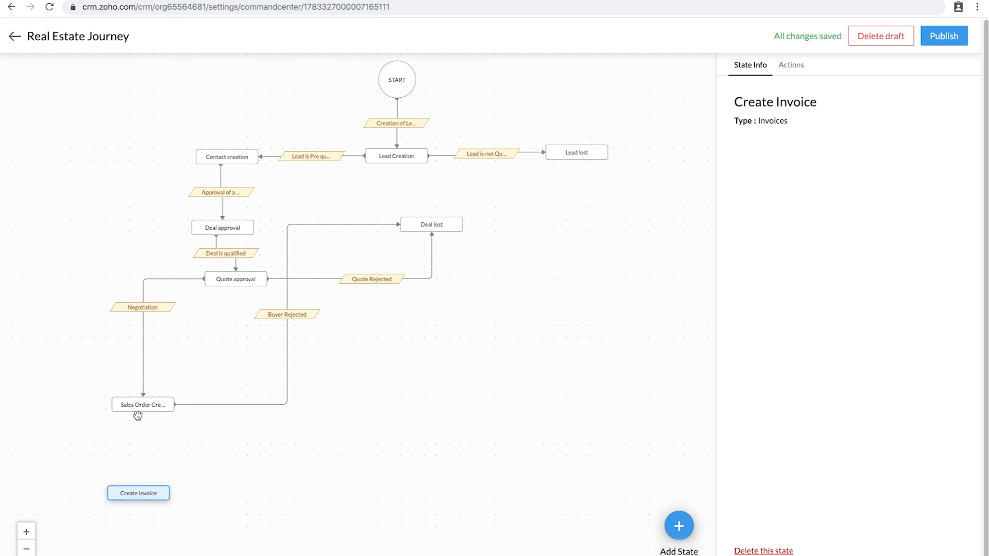
{"action": "mouse_move", "coordinate": [138, 410]}
{"action": "left_click_drag", "start_coordinate": [141, 413], "coordinate": [141, 372]}
{"action": "left_click_drag", "start_coordinate": [144, 519], "coordinate": [148, 492]}
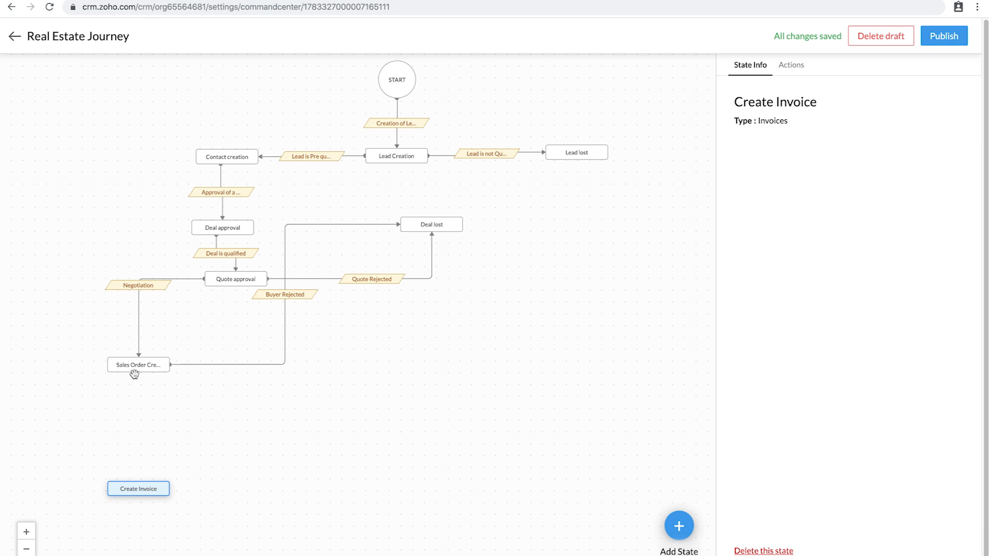
{"action": "left_click_drag", "start_coordinate": [137, 444], "coordinate": [137, 482]}
Step: Save the Buyer Approval transition, triggered by editing a Standard-layout Sales Order
{"action": "left_click", "coordinate": [138, 427]}
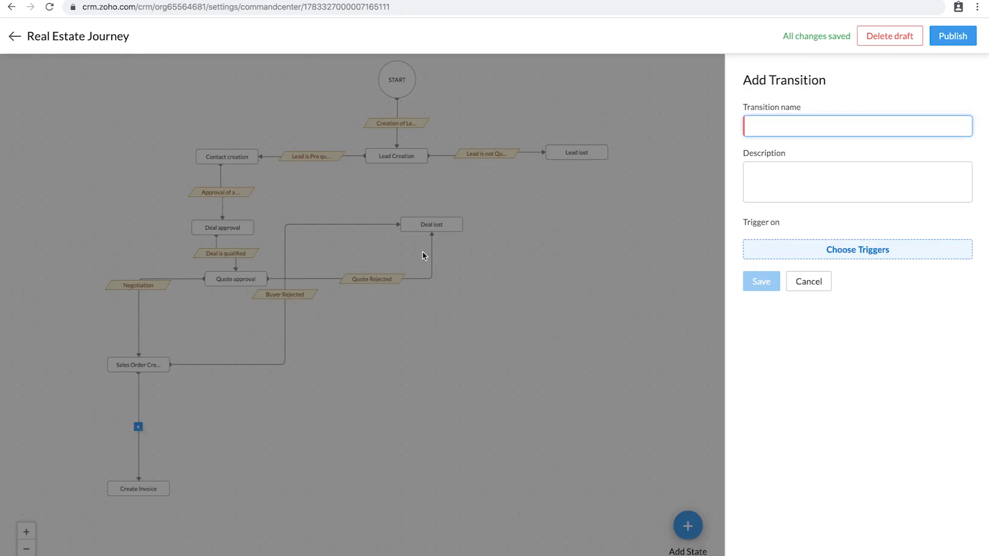
{"action": "type", "text": "Buyer Approval"}
{"action": "left_click", "coordinate": [854, 251]}
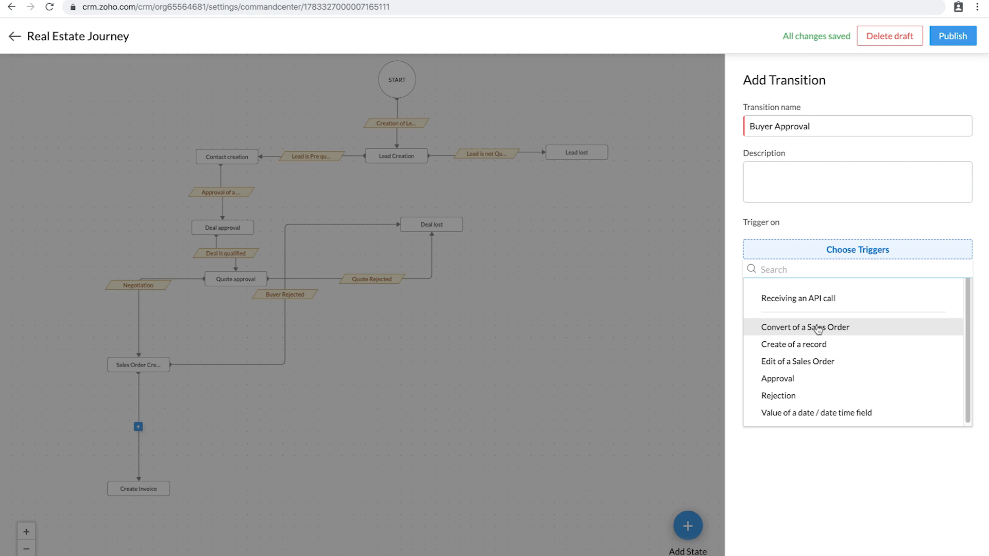
{"action": "left_click", "coordinate": [814, 361]}
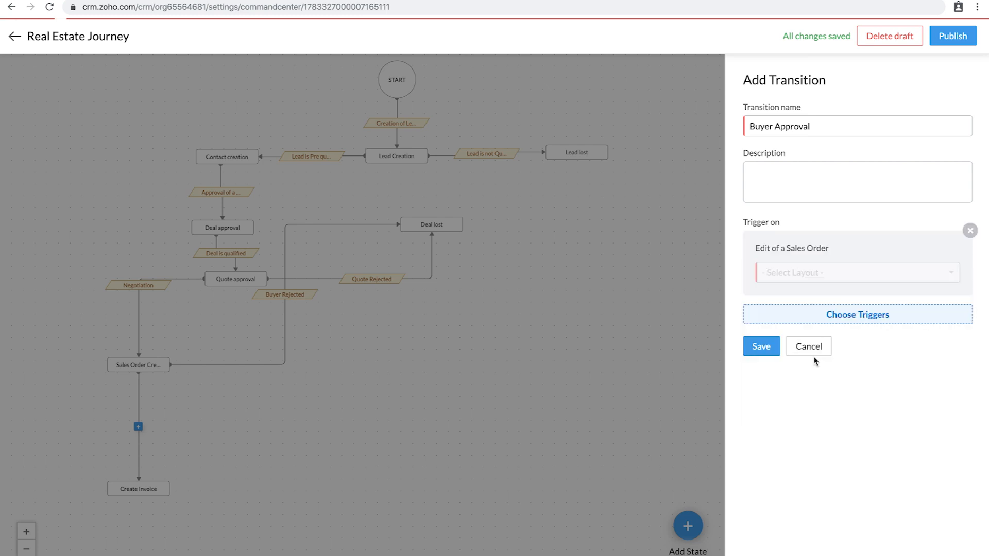
{"action": "left_click", "coordinate": [811, 274]}
{"action": "left_click", "coordinate": [787, 319]}
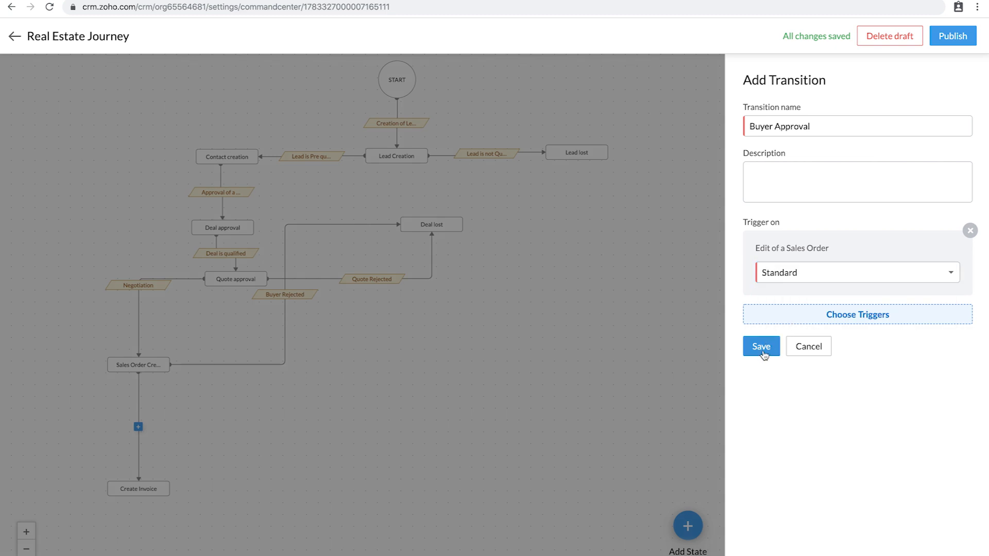
{"action": "left_click", "coordinate": [762, 350]}
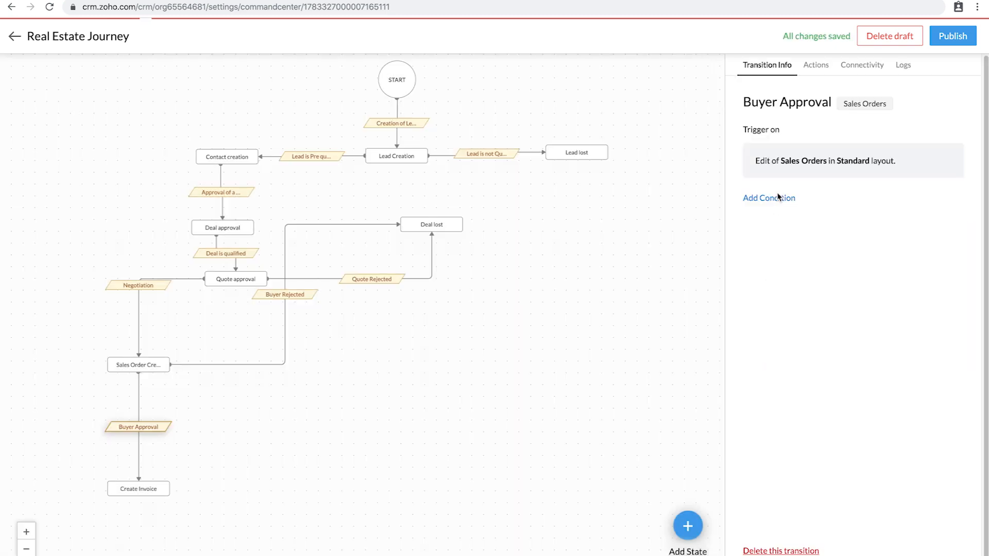
Step: Add the condition Status is Approved to Buyer Approval
{"action": "left_click", "coordinate": [779, 198]}
{"action": "left_click", "coordinate": [322, 70]}
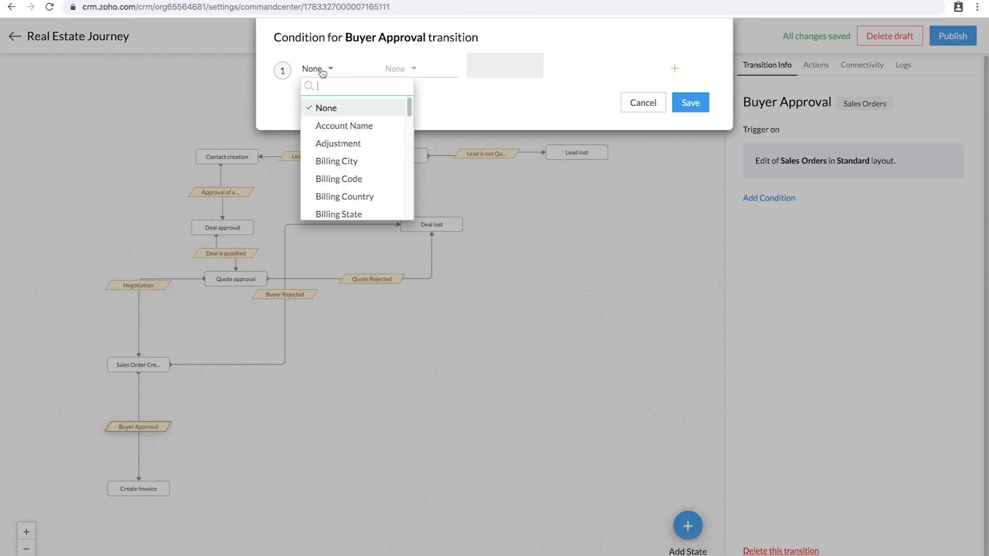
{"action": "type", "text": "stat"}
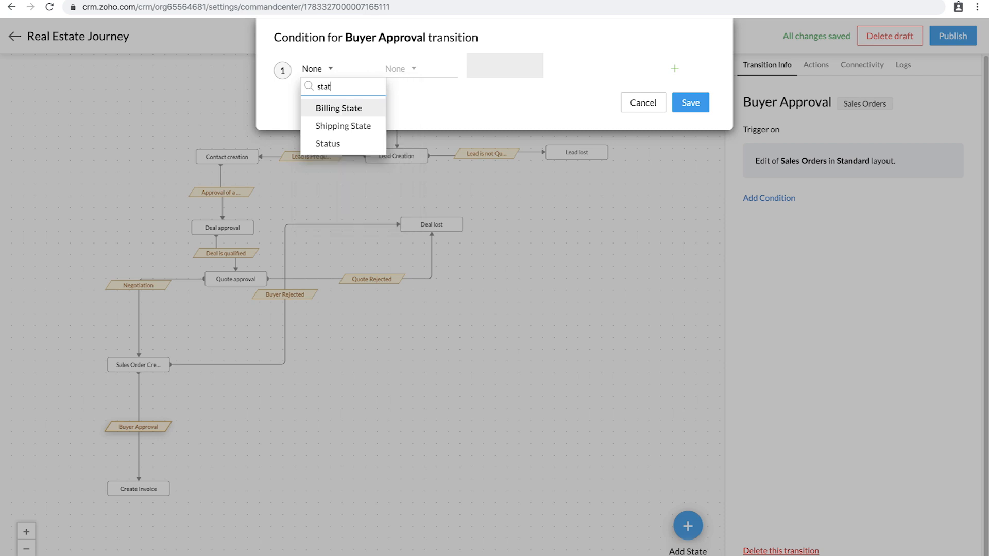
{"action": "left_click", "coordinate": [330, 144]}
{"action": "left_click", "coordinate": [413, 70]}
{"action": "left_click", "coordinate": [412, 107]}
{"action": "left_click", "coordinate": [493, 65]}
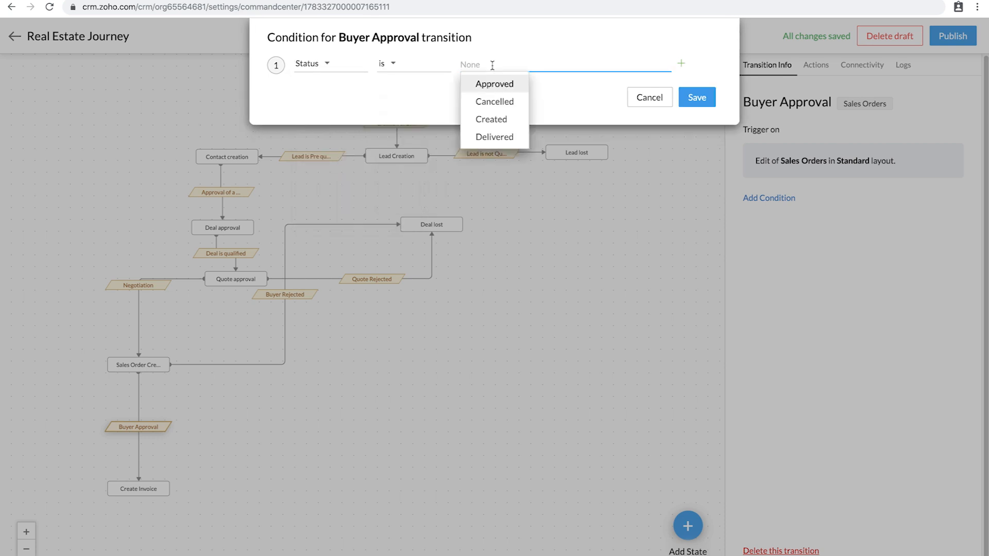
{"action": "left_click", "coordinate": [511, 85]}
{"action": "left_click", "coordinate": [706, 101]}
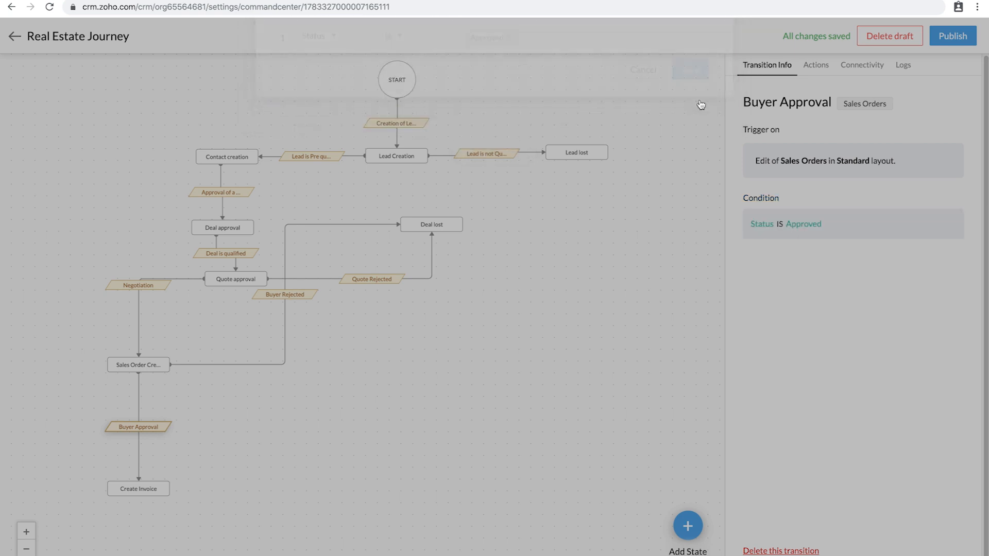
Step: Add a Convert to Invoice instant action to the transition
{"action": "left_click", "coordinate": [816, 65]}
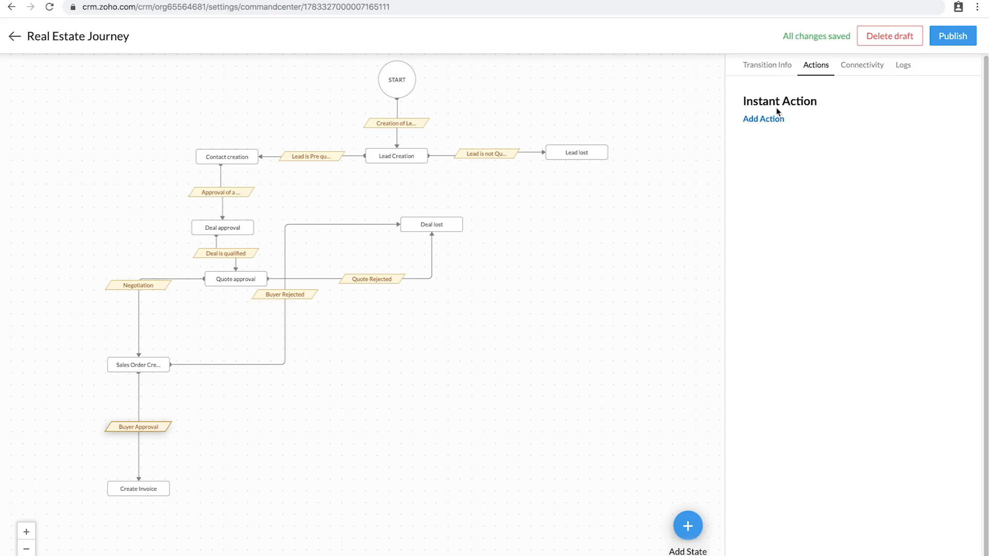
{"action": "left_click", "coordinate": [770, 120]}
{"action": "left_click", "coordinate": [751, 256]}
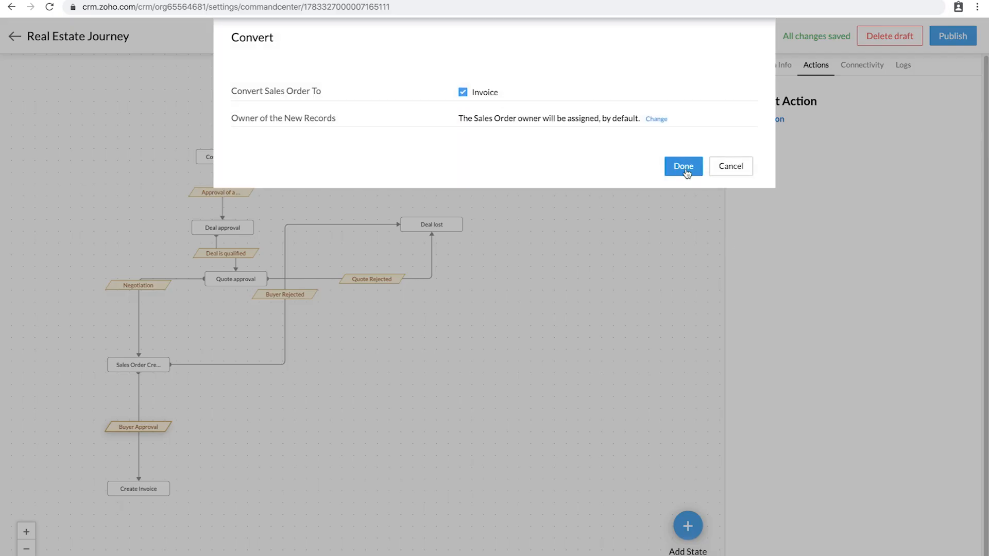
{"action": "left_click", "coordinate": [687, 169]}
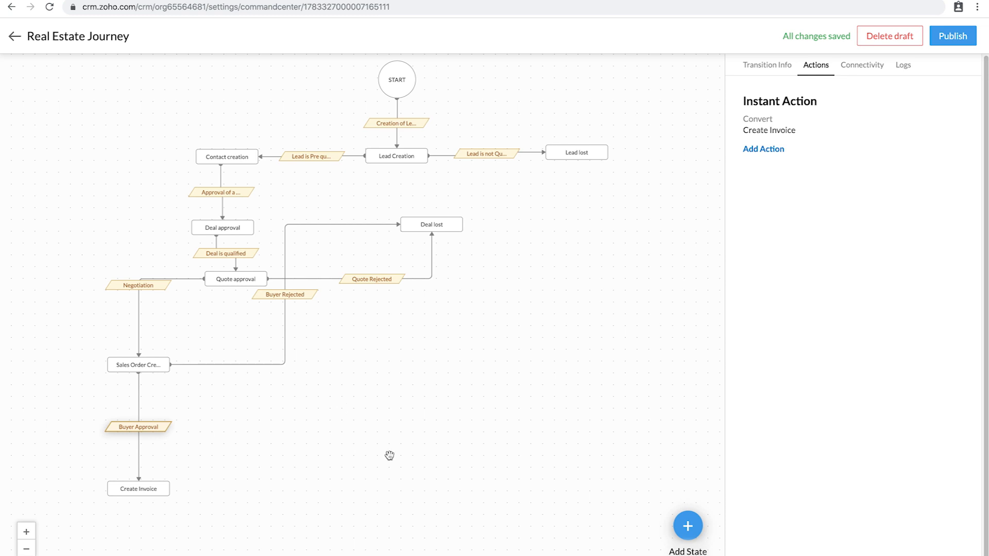
Step: Add a 'Loan sanctioned' state of type Invoices, then select the Create Invoice node
{"action": "left_click", "coordinate": [687, 526]}
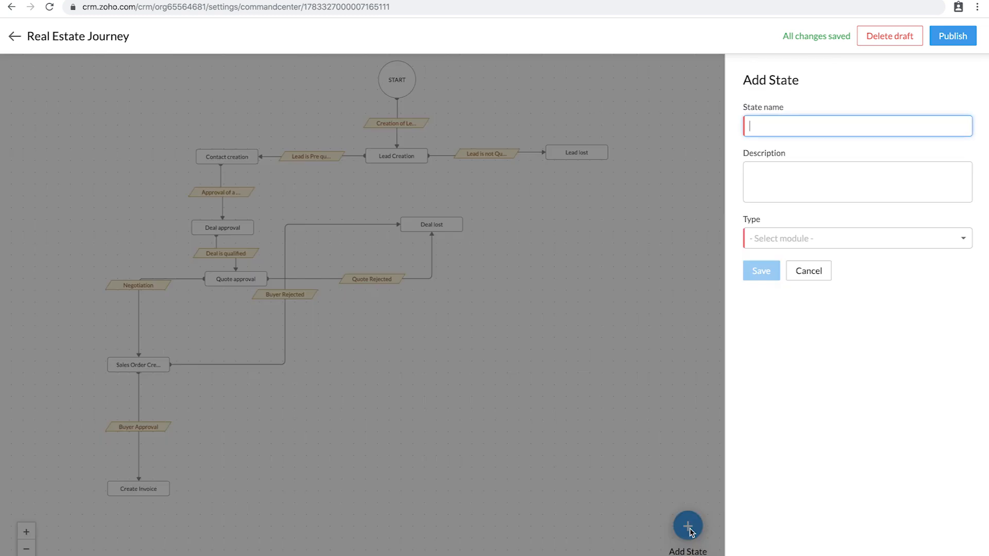
{"action": "type", "text": "Loan sanctioned"}
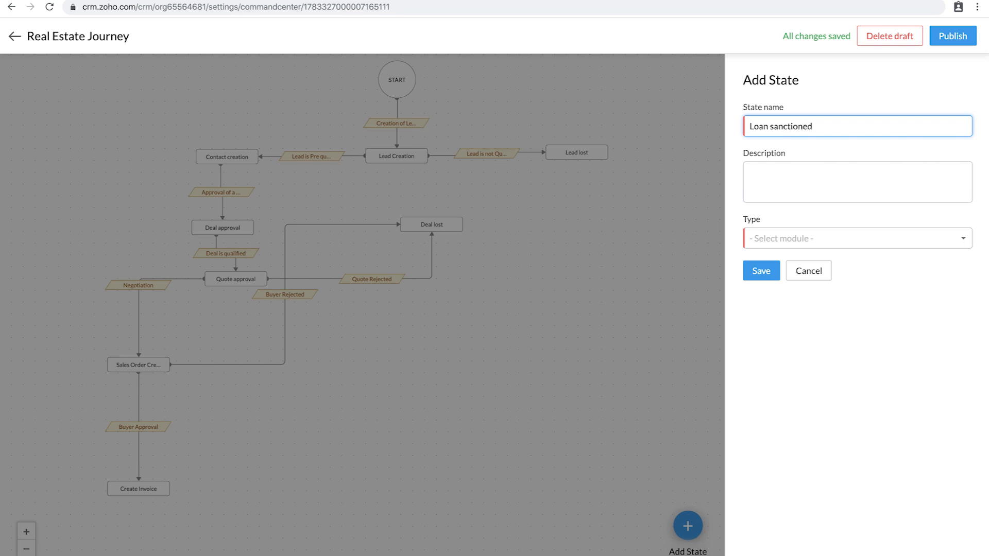
{"action": "left_click", "coordinate": [799, 239]}
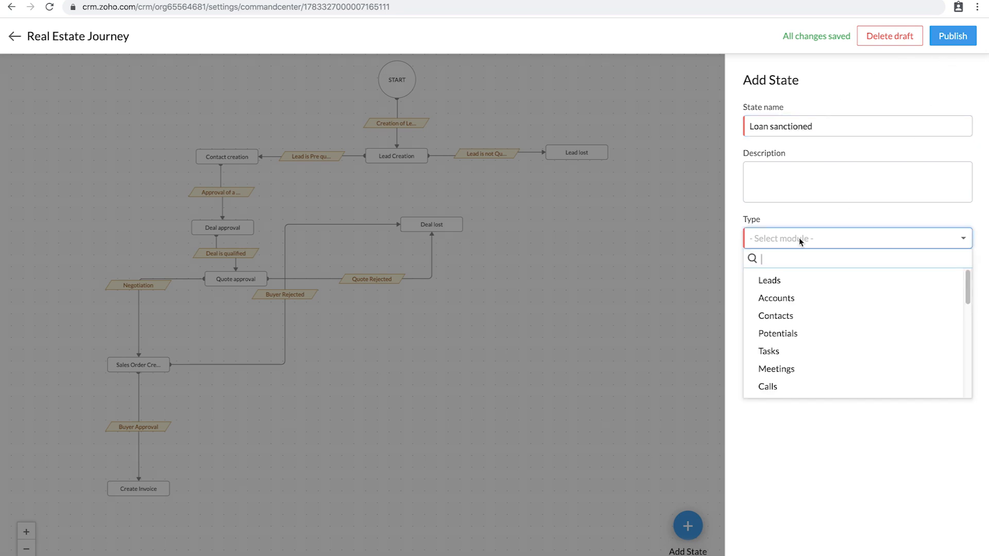
{"action": "type", "text": "Inv"}
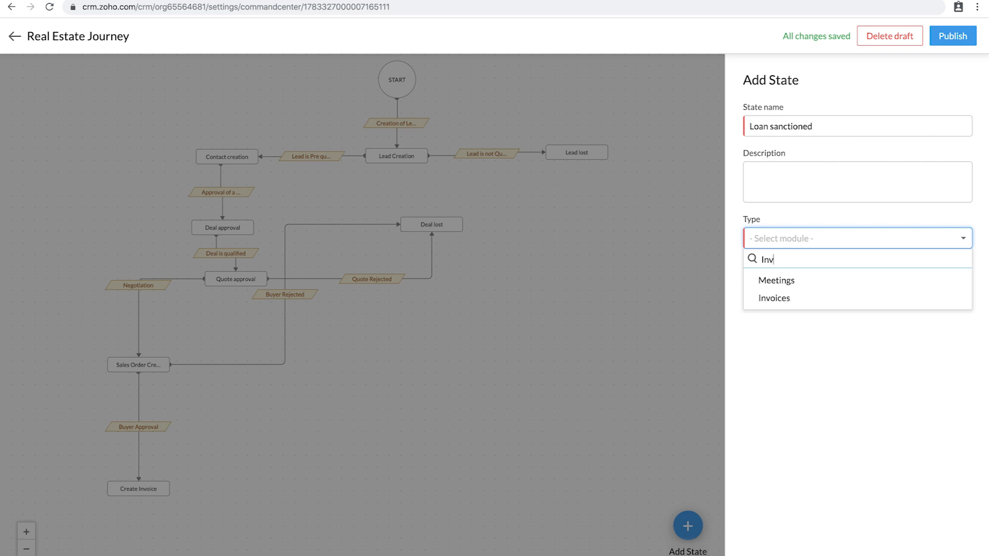
{"action": "type", "text": "oivc"}
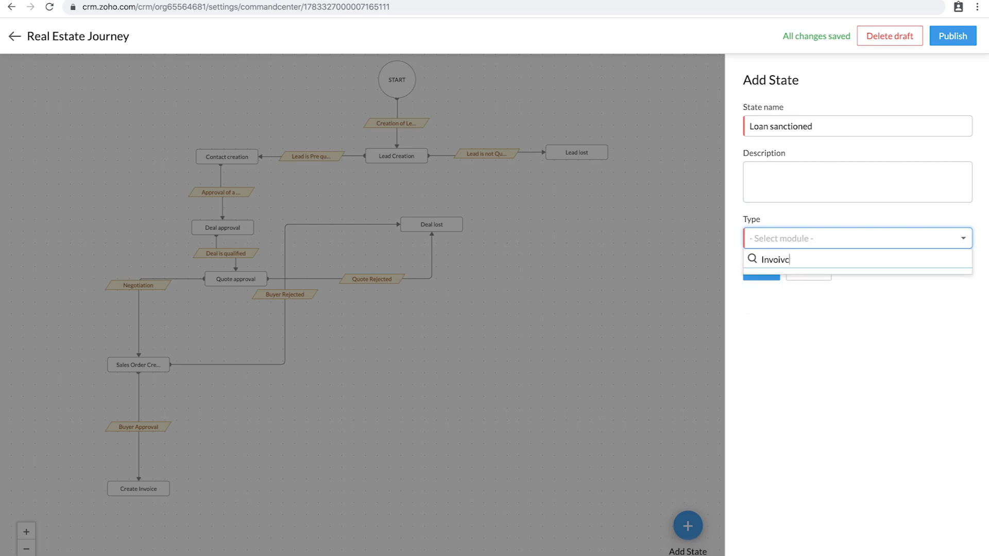
{"action": "key", "text": "BackSpace"}
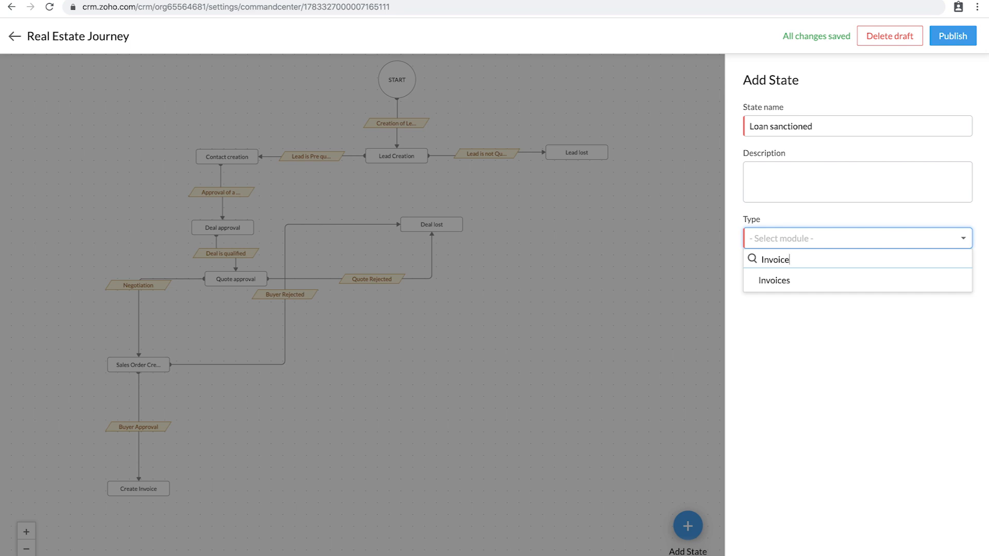
{"action": "left_click", "coordinate": [792, 280]}
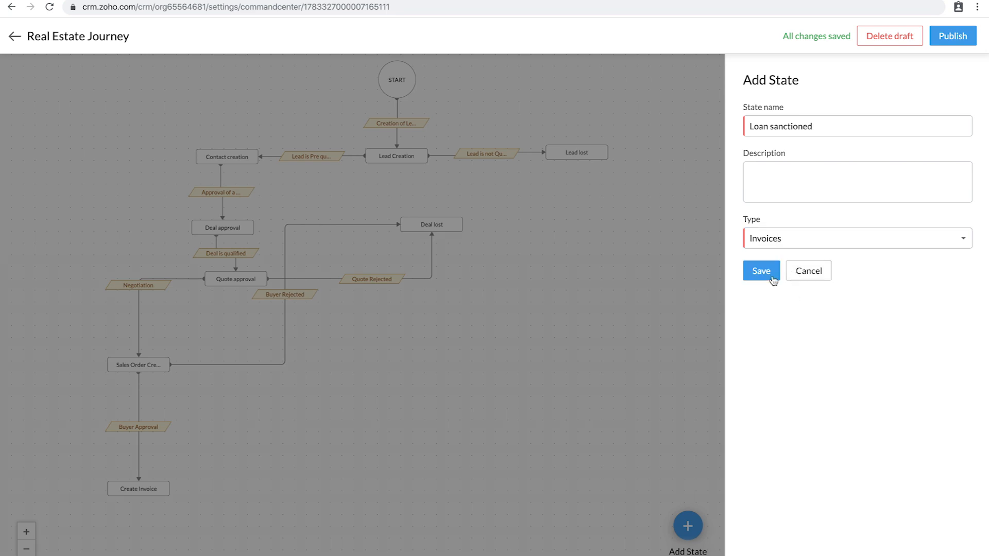
{"action": "left_click", "coordinate": [760, 272]}
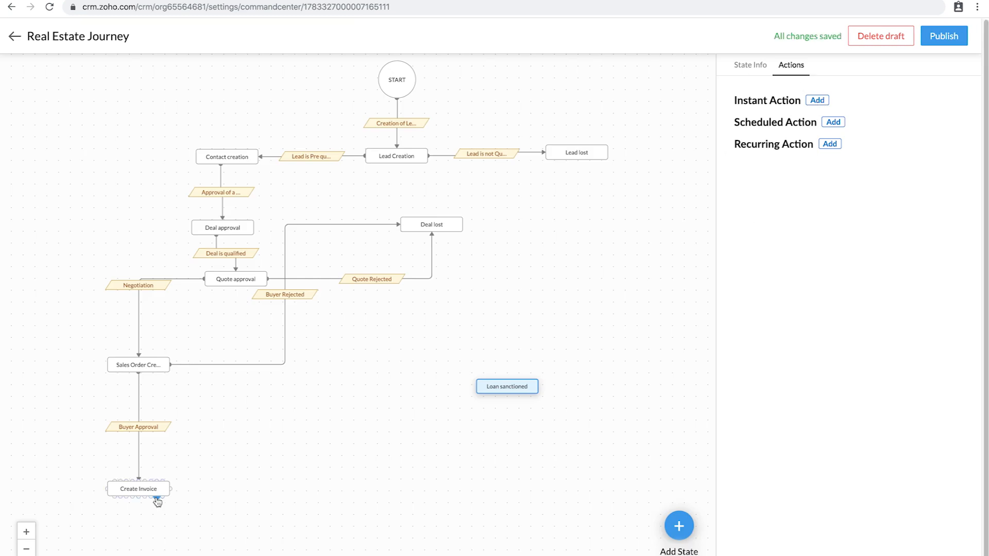
{"action": "left_click_drag", "start_coordinate": [138, 487], "coordinate": [140, 480]}
{"action": "left_click", "coordinate": [140, 480]}
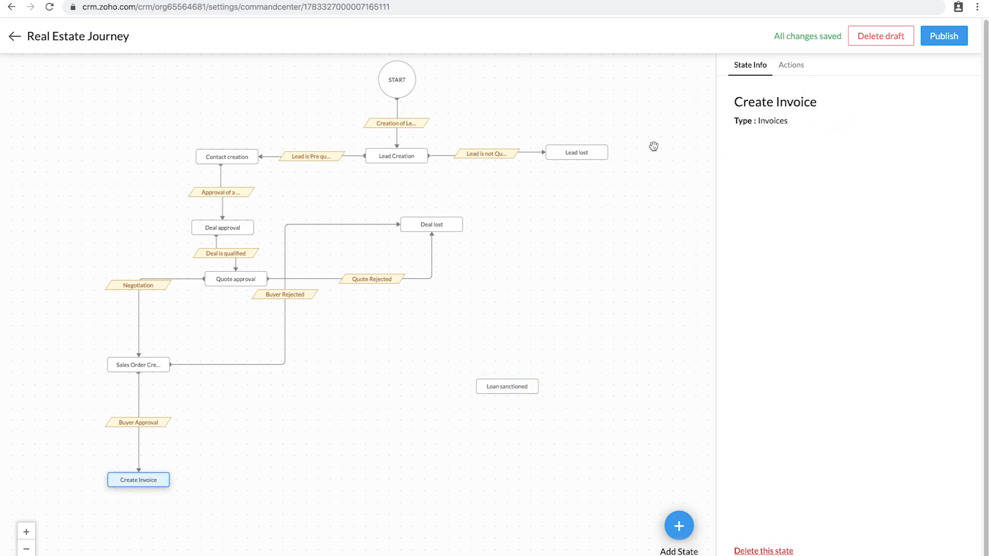
Step: Place Loan sanctioned below Create Invoice and connect Create Invoice to it
{"action": "left_click", "coordinate": [828, 105]}
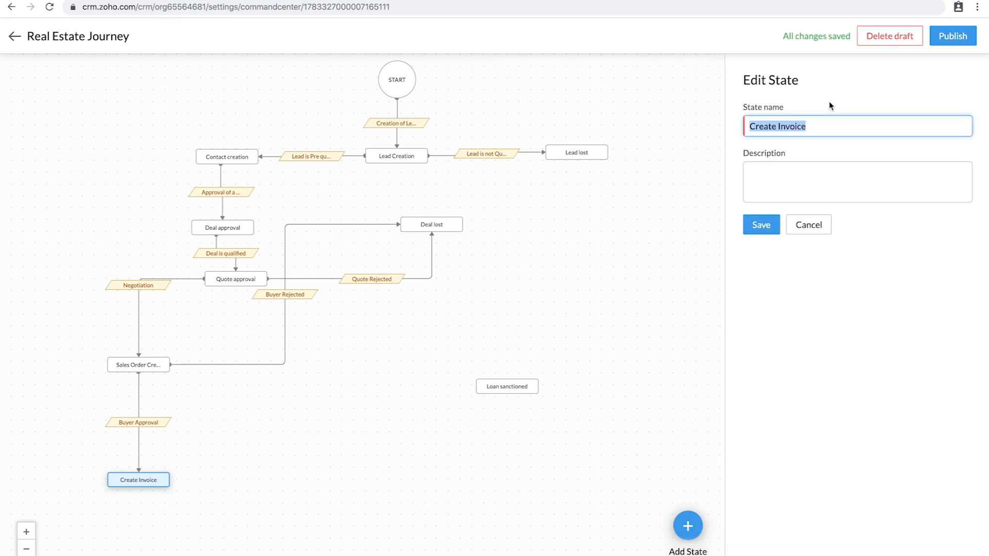
{"action": "left_click", "coordinate": [756, 227]}
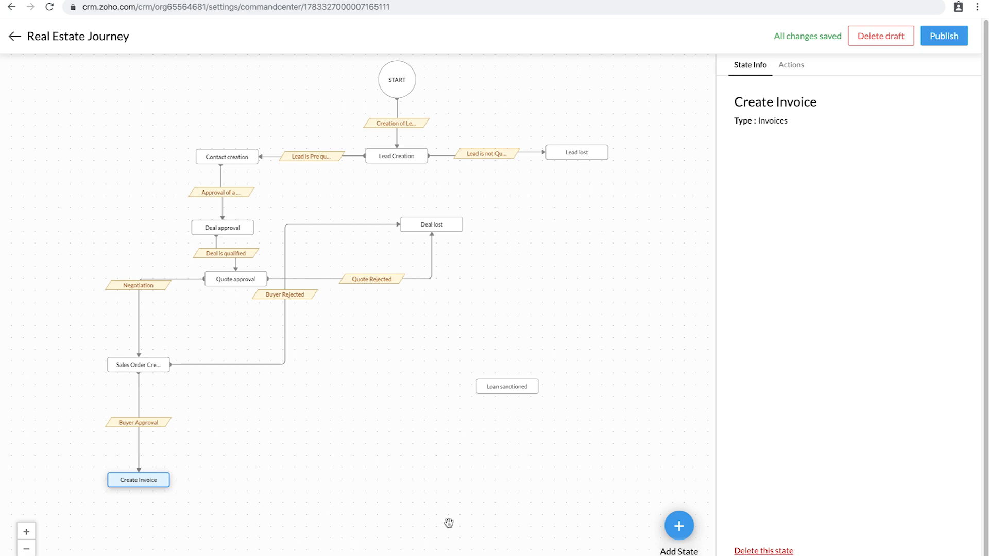
{"action": "left_click_drag", "start_coordinate": [517, 390], "coordinate": [148, 551]}
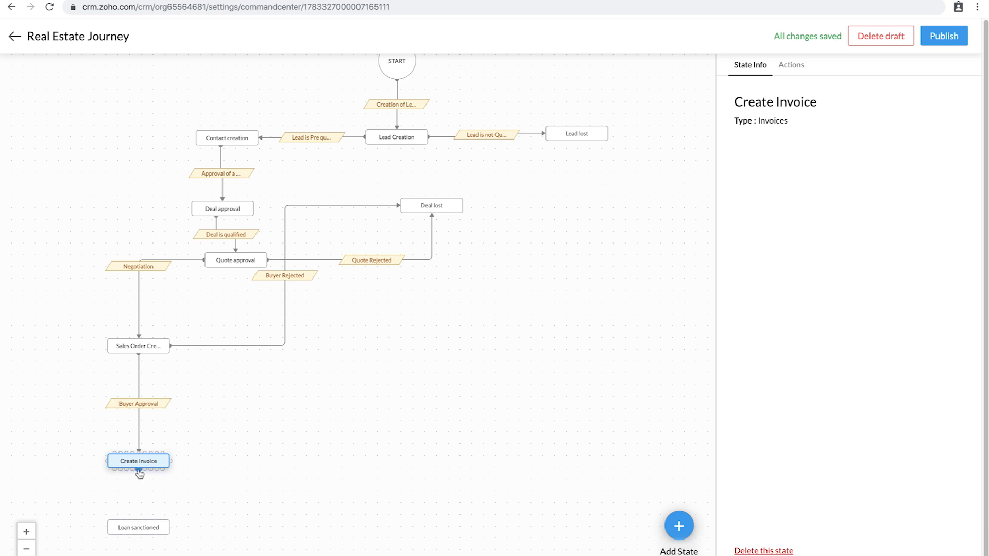
{"action": "left_click_drag", "start_coordinate": [138, 469], "coordinate": [138, 522]}
Step: Save the 'Invoice approved by the Buyer' transition, triggered by editing a Standard-layout Invoice
{"action": "left_click", "coordinate": [138, 495]}
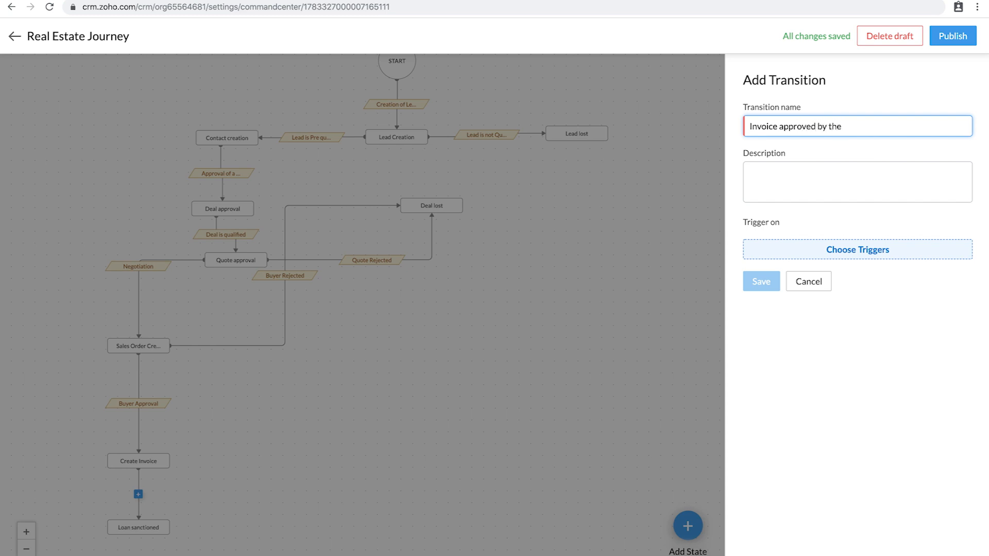
{"action": "left_click", "coordinate": [834, 252]}
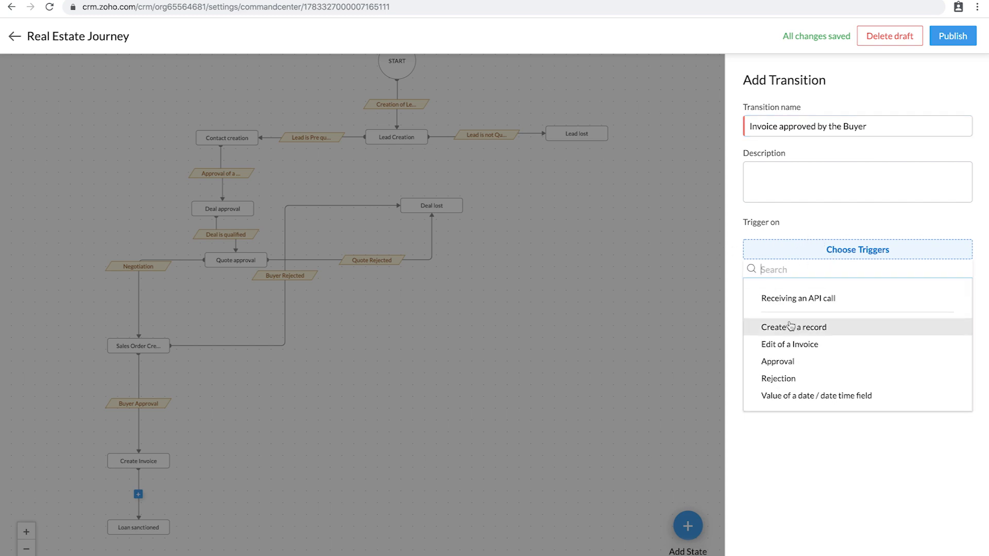
{"action": "left_click", "coordinate": [790, 344]}
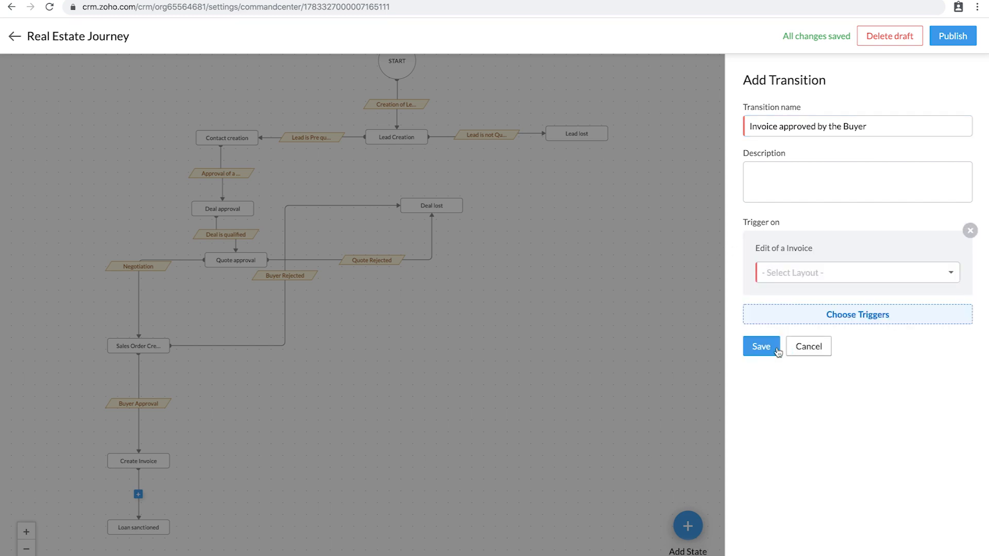
{"action": "left_click", "coordinate": [828, 277]}
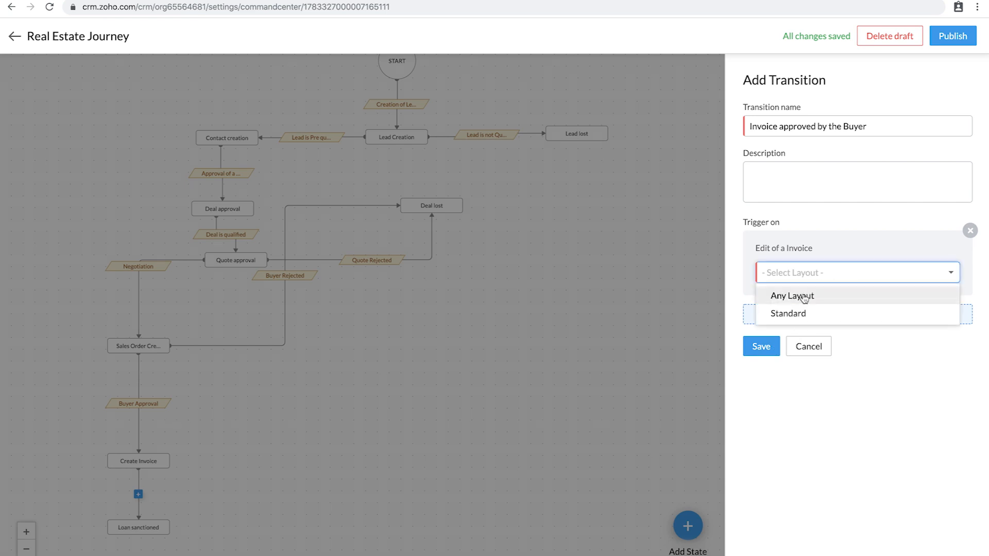
{"action": "left_click", "coordinate": [793, 314]}
{"action": "left_click", "coordinate": [796, 319]}
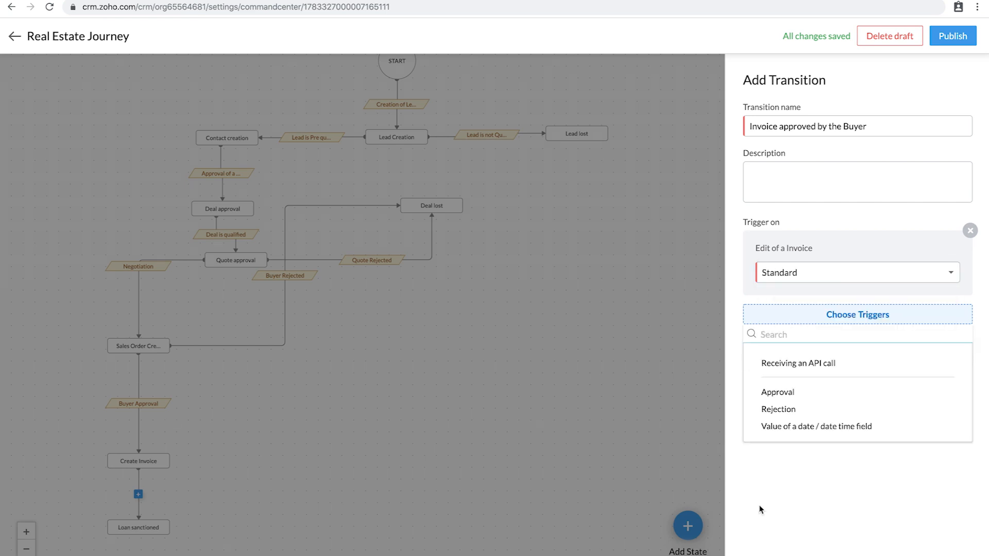
{"action": "left_click", "coordinate": [829, 509]}
{"action": "left_click", "coordinate": [761, 346]}
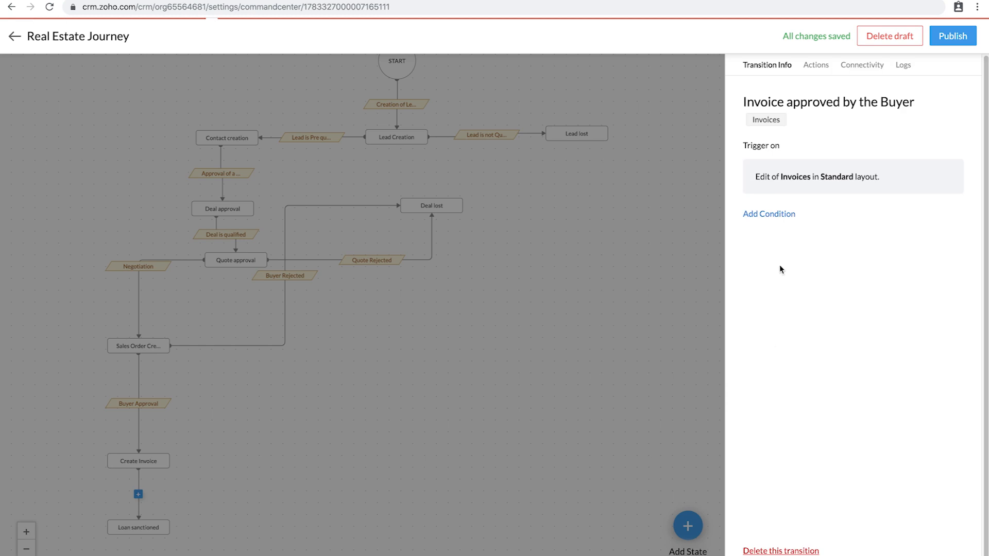
Step: Add the condition Status is Delivered to the transition
{"action": "left_click", "coordinate": [777, 215]}
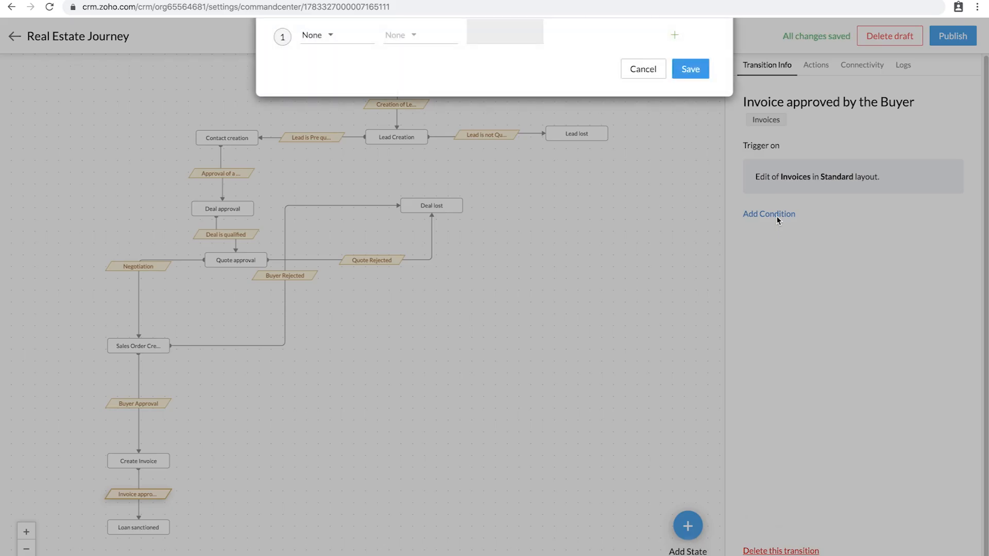
{"action": "left_click", "coordinate": [338, 71]}
{"action": "type", "text": "stat"}
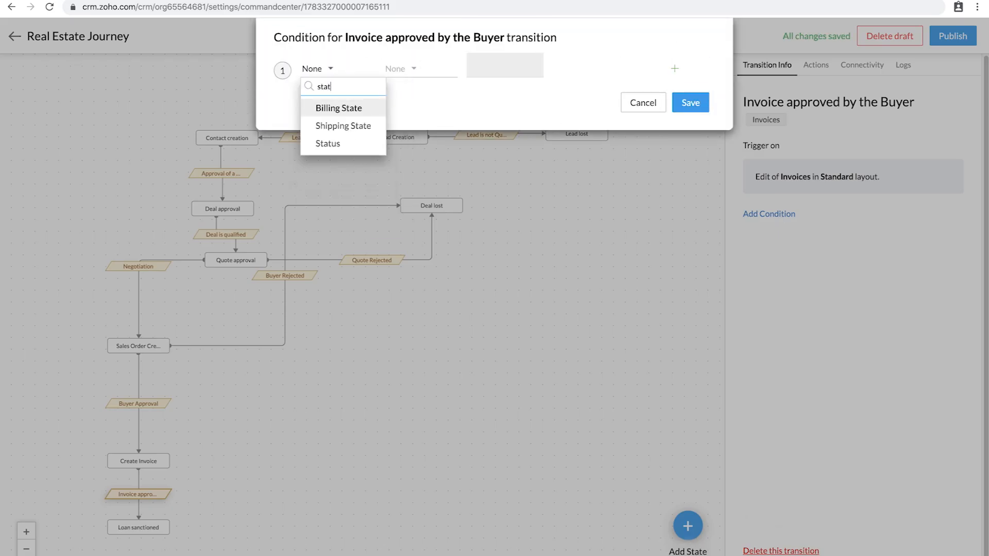
{"action": "left_click", "coordinate": [328, 144]}
{"action": "left_click", "coordinate": [406, 68]}
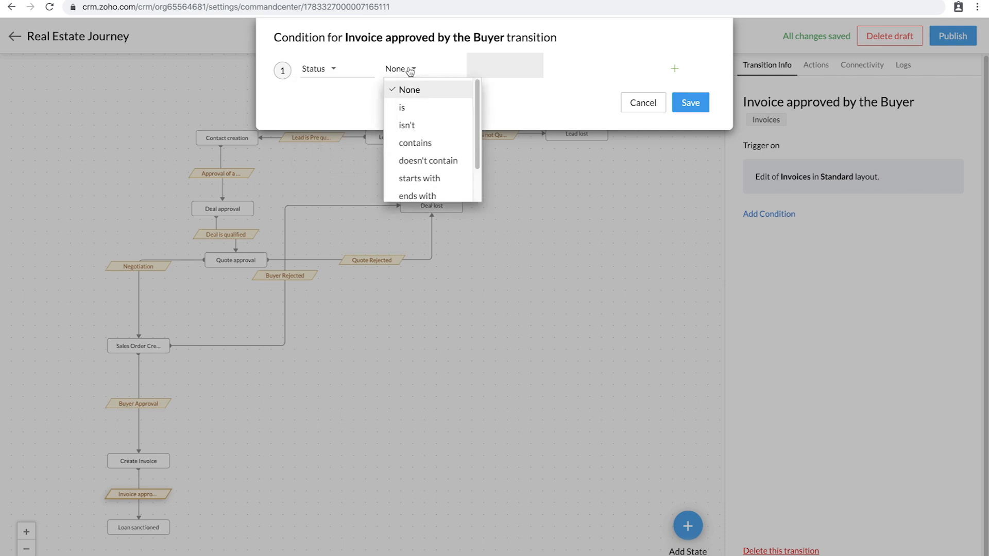
{"action": "left_click", "coordinate": [407, 110]}
{"action": "left_click", "coordinate": [466, 71]}
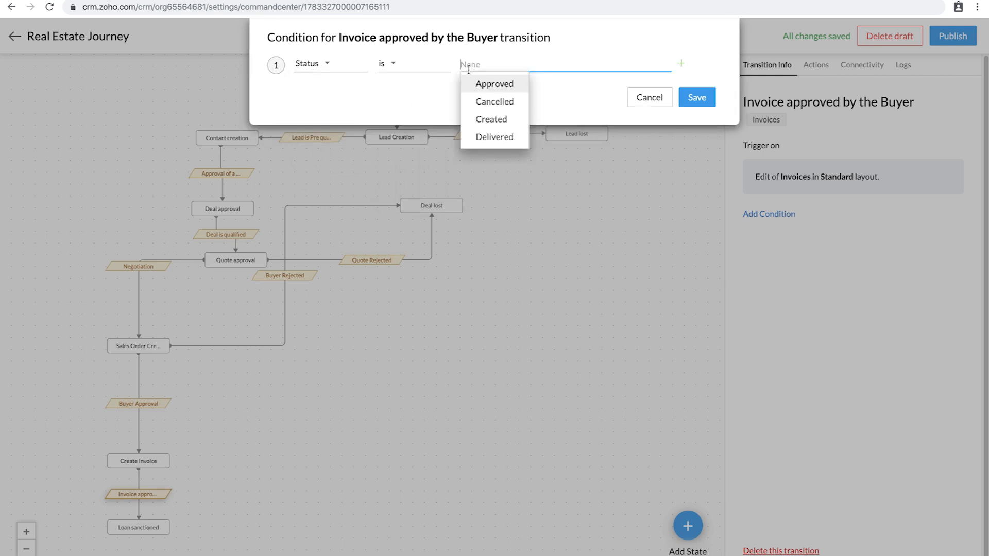
{"action": "left_click", "coordinate": [501, 136]}
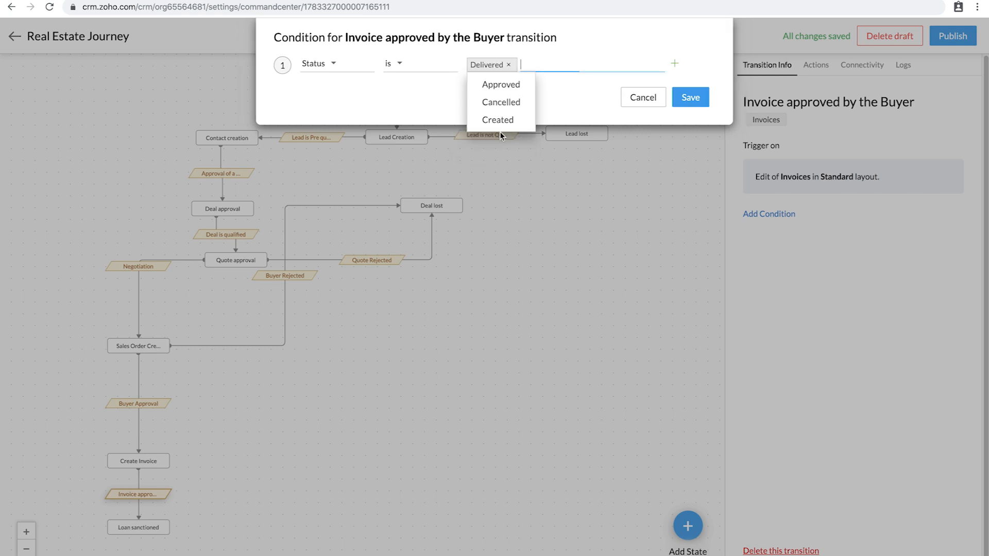
{"action": "left_click", "coordinate": [697, 99]}
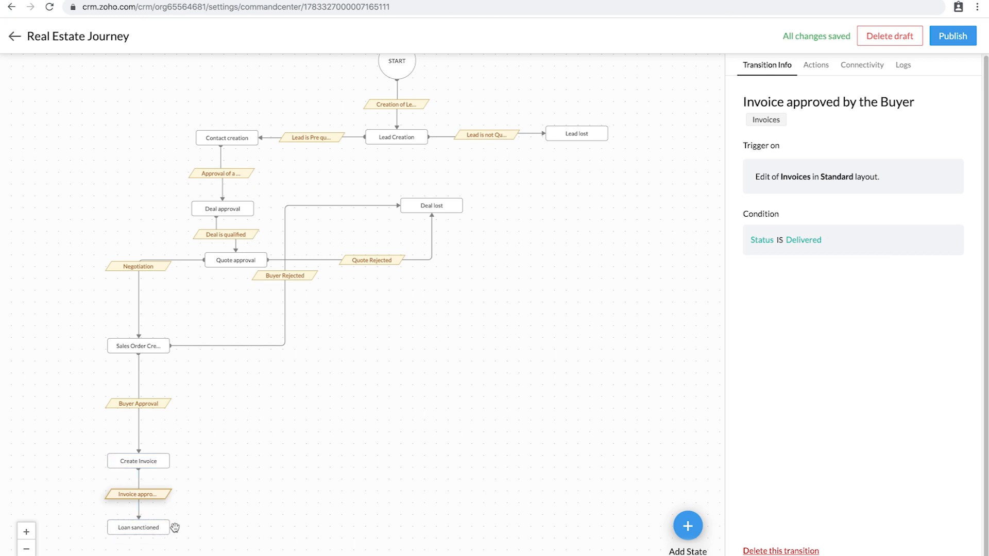
Step: Connect Create Invoice to Deal lost as 'Invoice rejected', triggered by Standard-layout Invoice edits
{"action": "left_click_drag", "start_coordinate": [163, 461], "coordinate": [477, 384]}
{"action": "left_click_drag", "start_coordinate": [512, 295], "coordinate": [443, 214]}
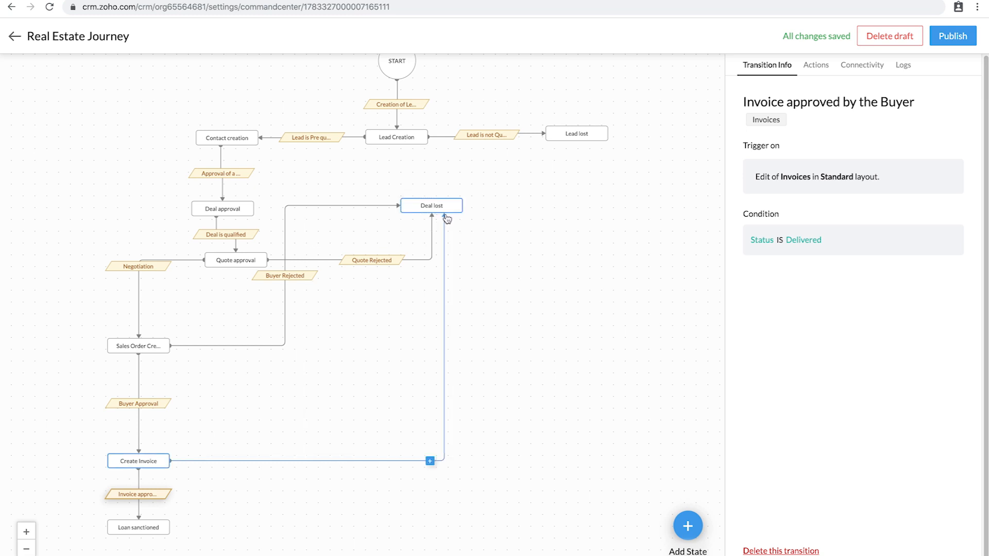
{"action": "left_click", "coordinate": [430, 461]}
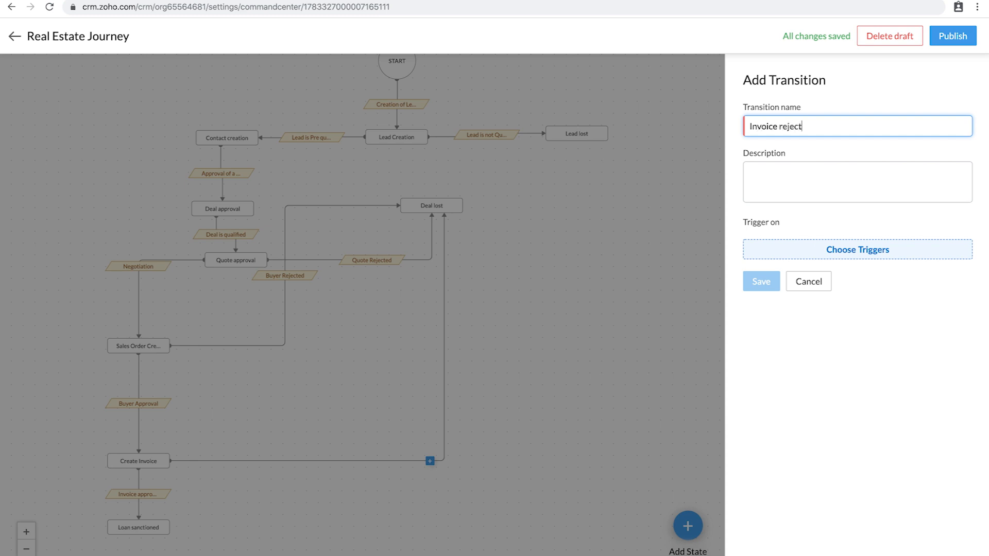
{"action": "left_click", "coordinate": [843, 254]}
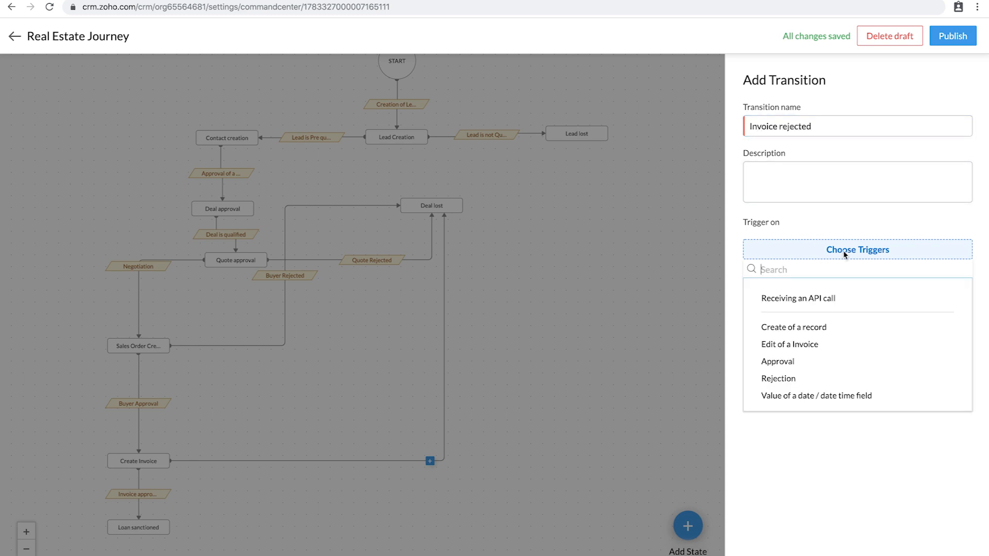
{"action": "left_click", "coordinate": [813, 344]}
{"action": "left_click", "coordinate": [813, 273]}
{"action": "left_click", "coordinate": [800, 313]}
{"action": "left_click", "coordinate": [762, 346]}
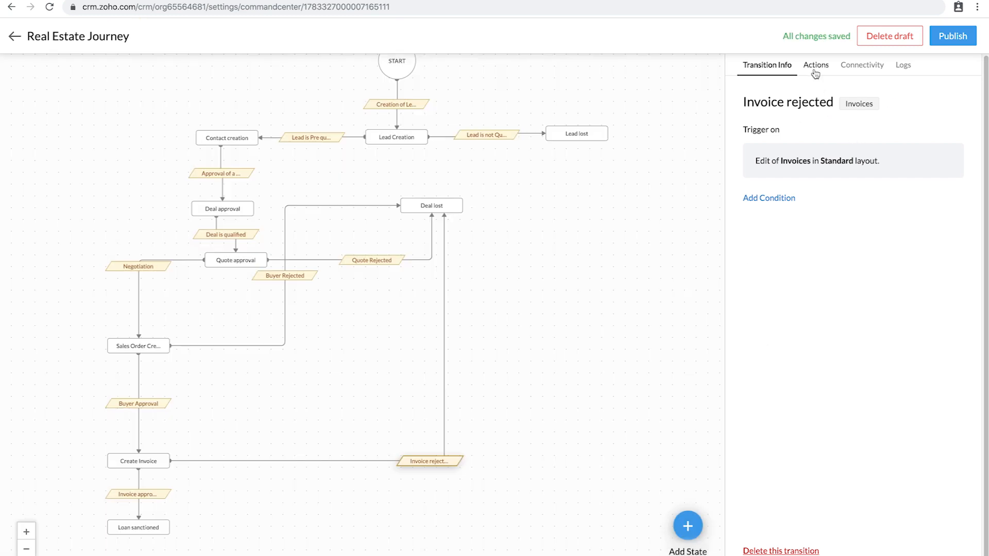
Step: Add the condition Status is Cancelled to Invoice rejected
{"action": "left_click", "coordinate": [778, 200]}
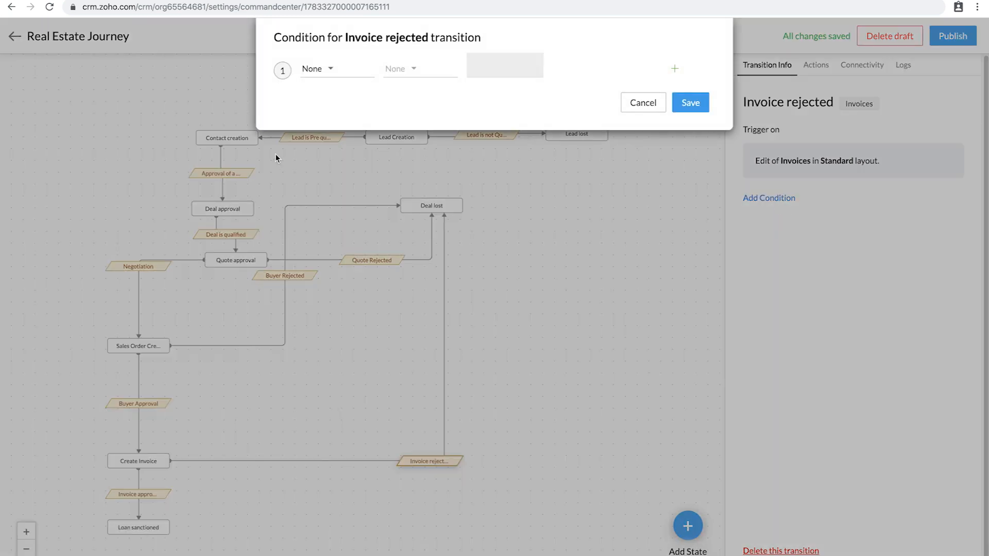
{"action": "left_click", "coordinate": [331, 70]}
{"action": "type", "text": "stat"}
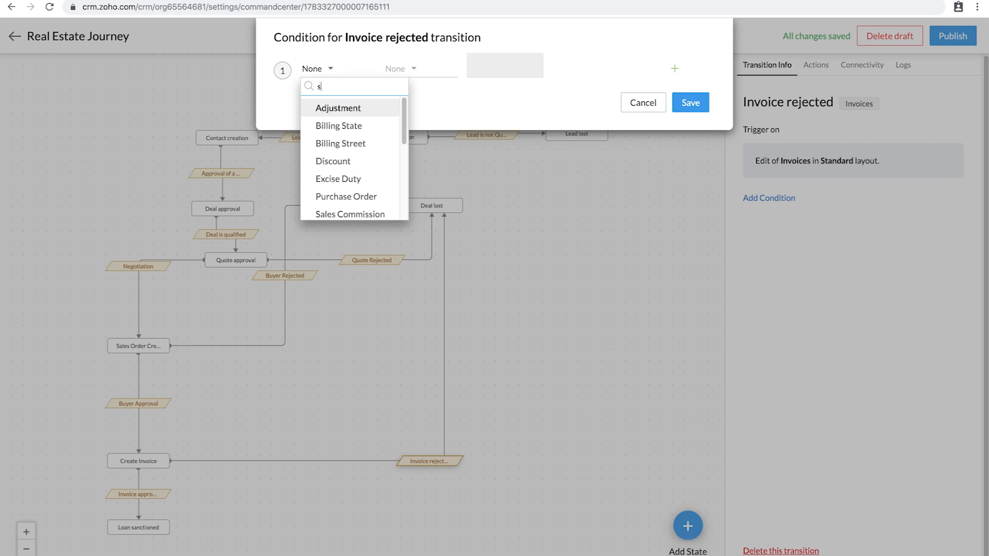
{"action": "left_click", "coordinate": [328, 144]}
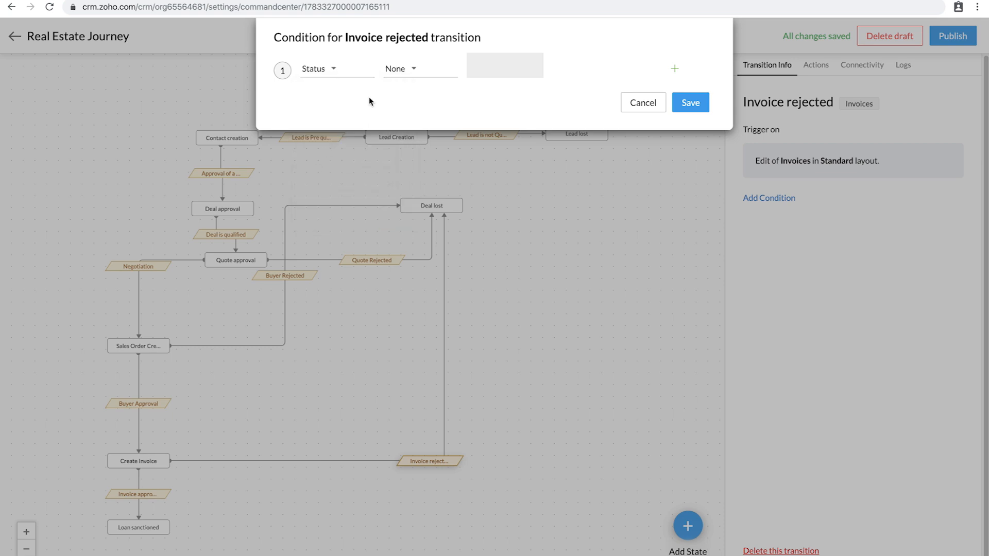
{"action": "left_click", "coordinate": [397, 69]}
{"action": "left_click", "coordinate": [411, 113]}
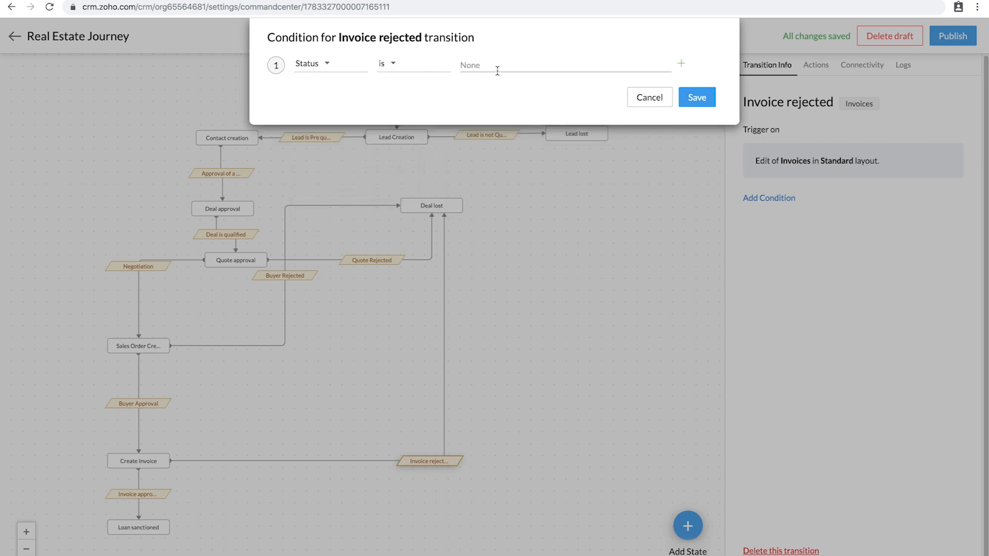
{"action": "left_click", "coordinate": [497, 67]}
{"action": "left_click", "coordinate": [497, 101]}
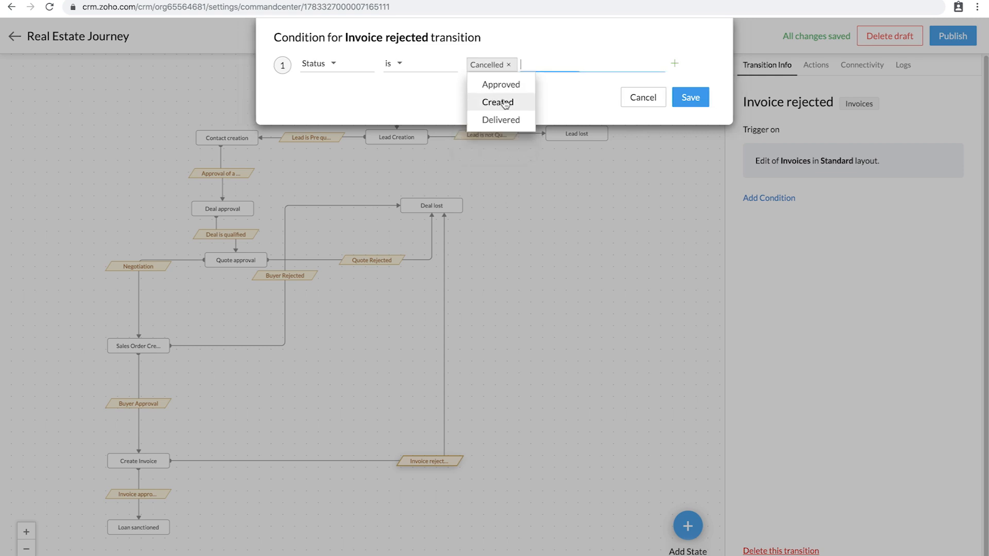
{"action": "left_click", "coordinate": [695, 97]}
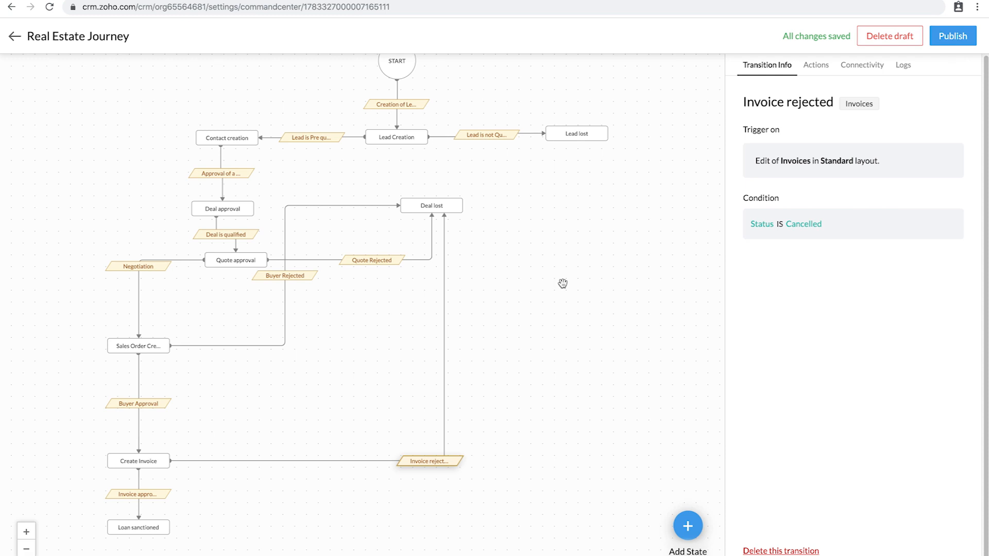
Step: Set the journey deadline to 10 days after the start of the journey, with an Escalate To action
{"action": "left_click_drag", "start_coordinate": [590, 298], "coordinate": [590, 319]}
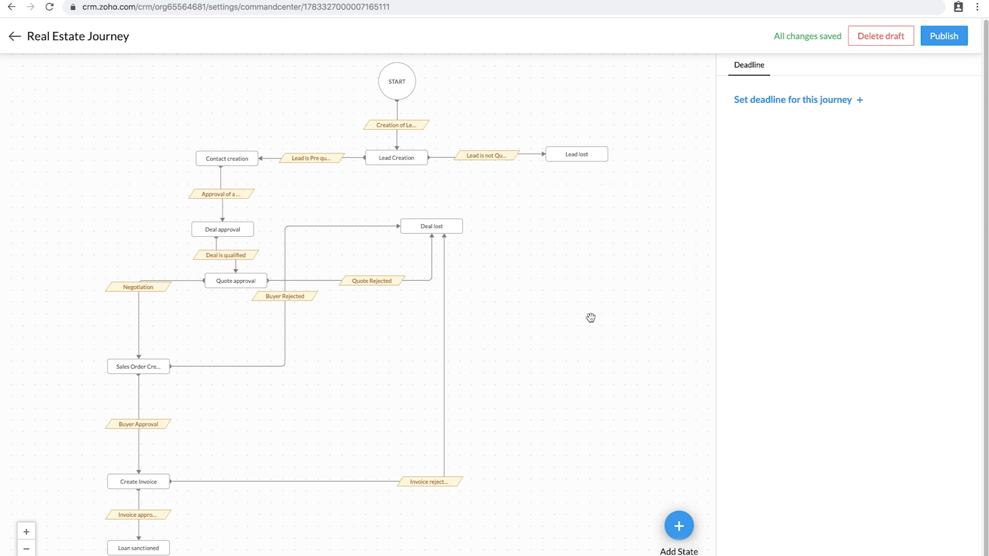
{"action": "left_click", "coordinate": [821, 103]}
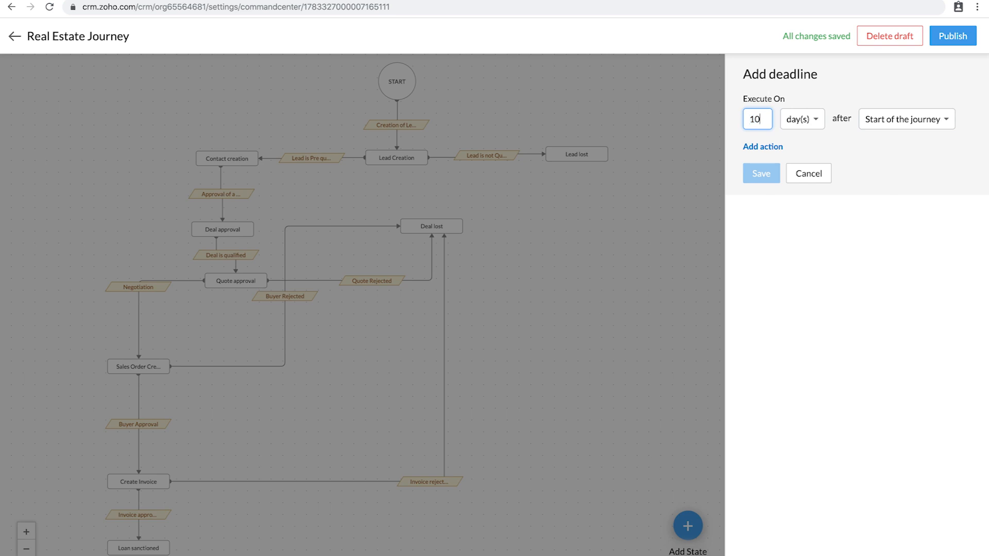
{"action": "left_click", "coordinate": [891, 122]}
{"action": "left_click", "coordinate": [892, 138]}
{"action": "left_click", "coordinate": [766, 146]}
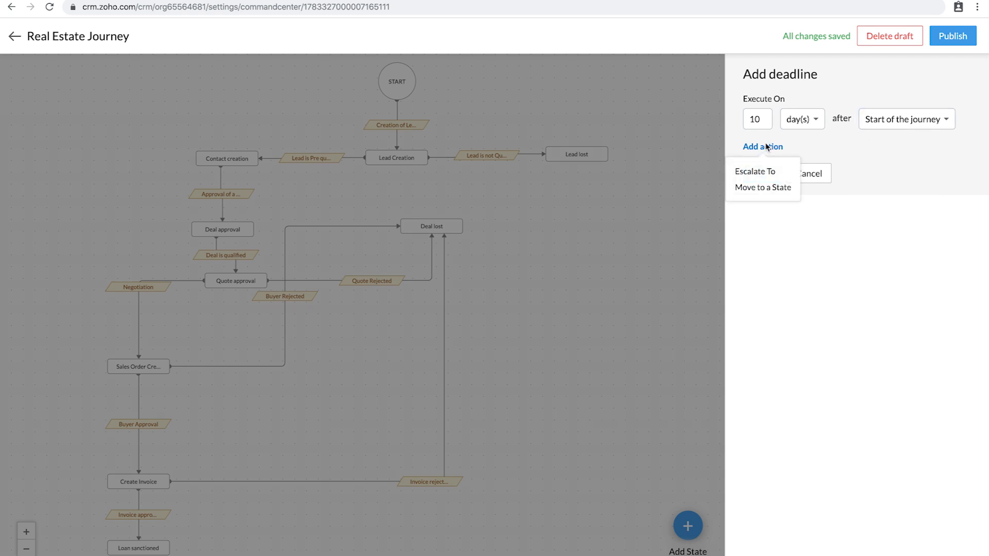
{"action": "left_click", "coordinate": [761, 173]}
Step: Add a user as the escalation recipient, save the deadline, and return to the CommandCenter list
{"action": "left_click", "coordinate": [224, 115]}
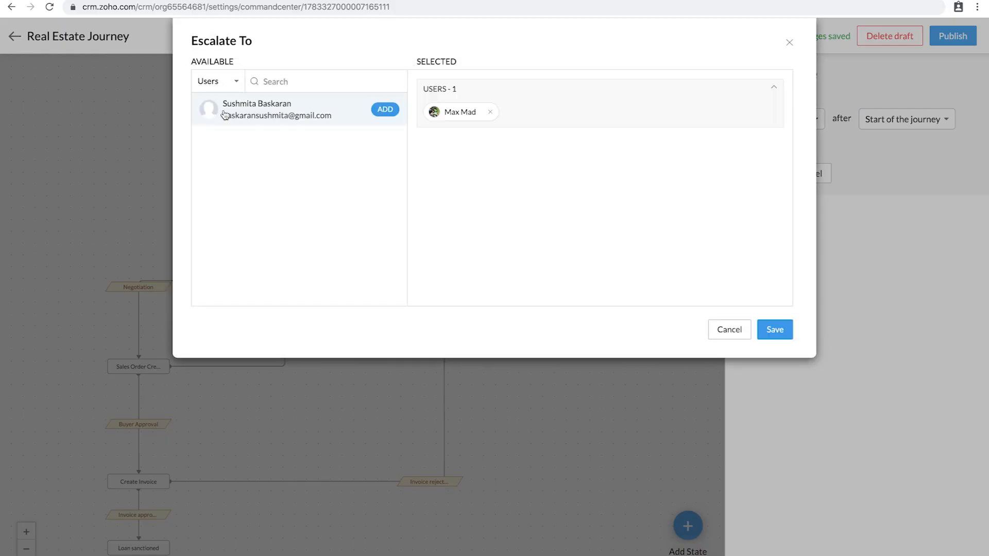
{"action": "left_click", "coordinate": [774, 330]}
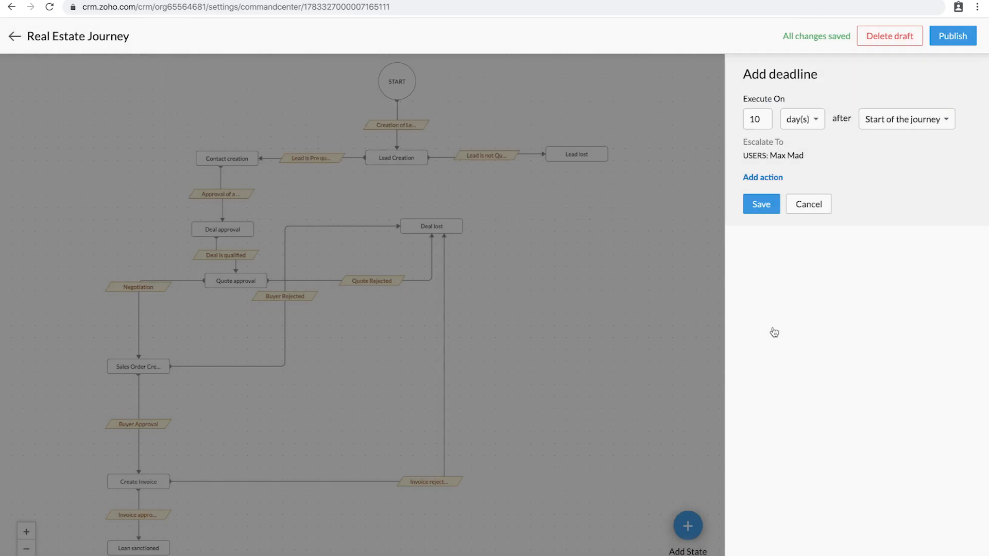
{"action": "left_click", "coordinate": [765, 211]}
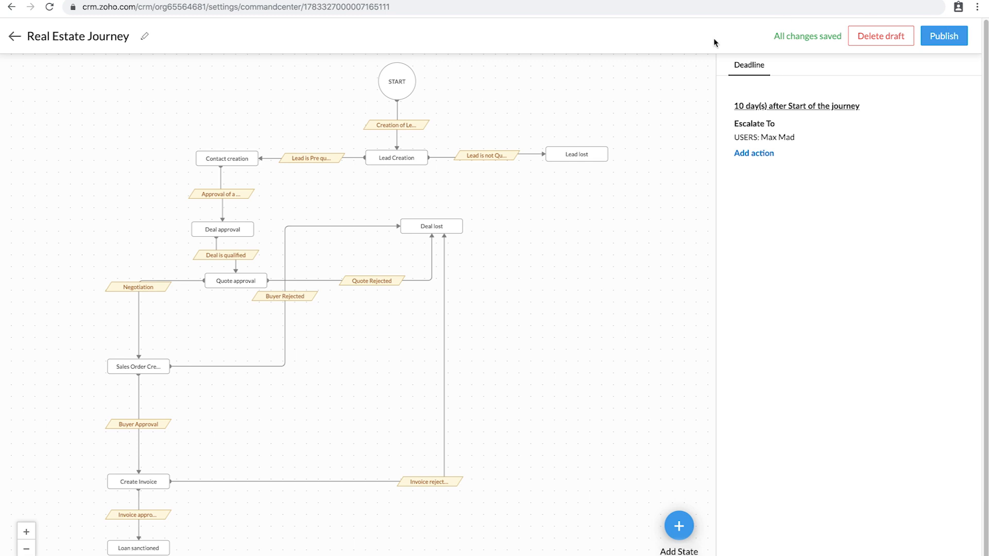
{"action": "left_click", "coordinate": [15, 37]}
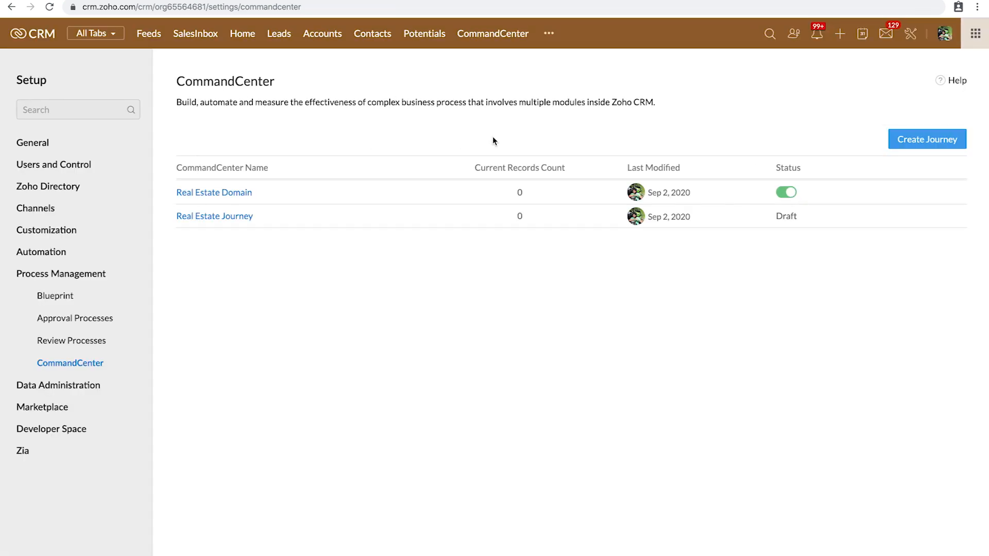
Step: Open the Real Estate Domain journey and pan its flow diagram
{"action": "mouse_move", "coordinate": [237, 194]}
{"action": "left_click", "coordinate": [238, 193]}
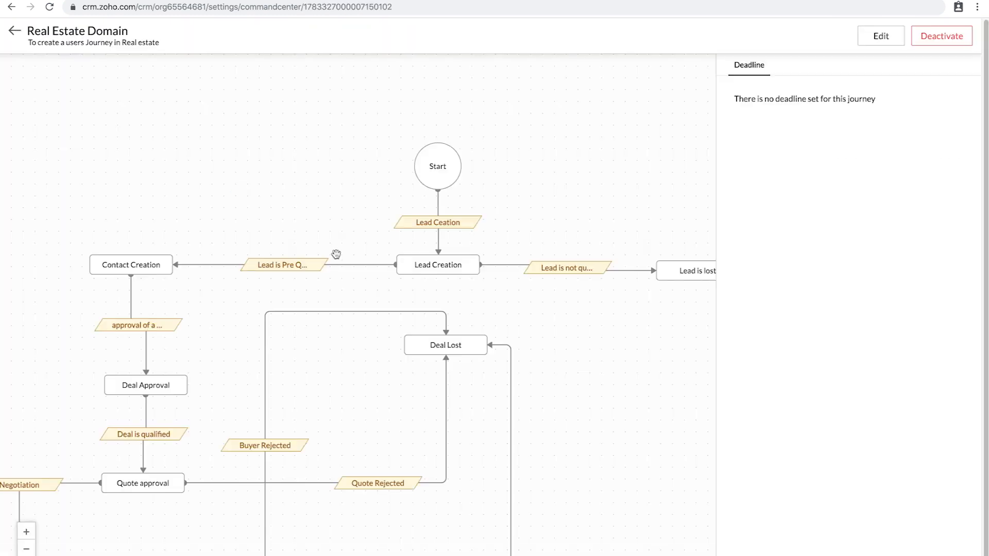
{"action": "left_click_drag", "start_coordinate": [302, 196], "coordinate": [271, 122]}
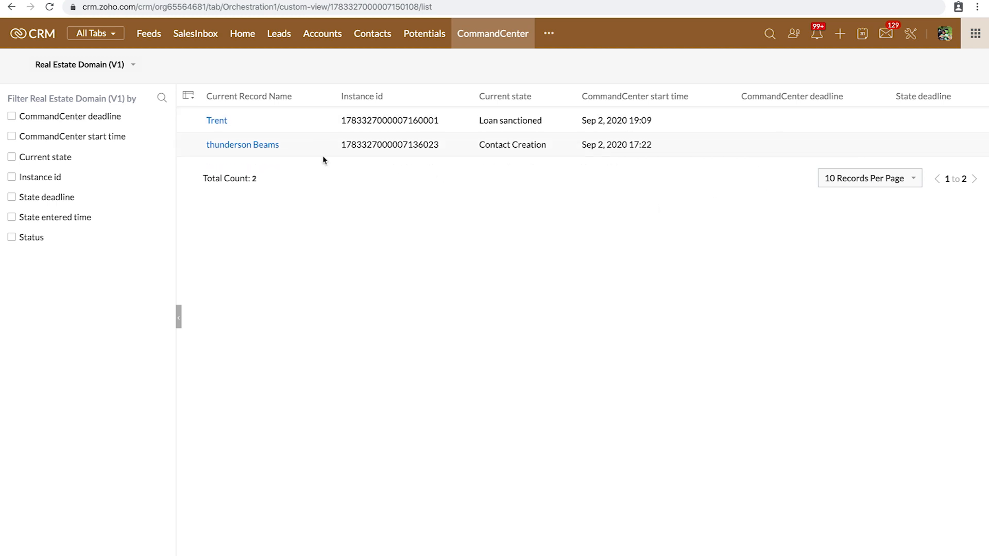
Step: Reopen Real Estate Domain from Setup > CommandCenter, zoom out to Create Invoice and Loan sanctioned, then advance the slide
{"action": "left_click", "coordinate": [910, 37]}
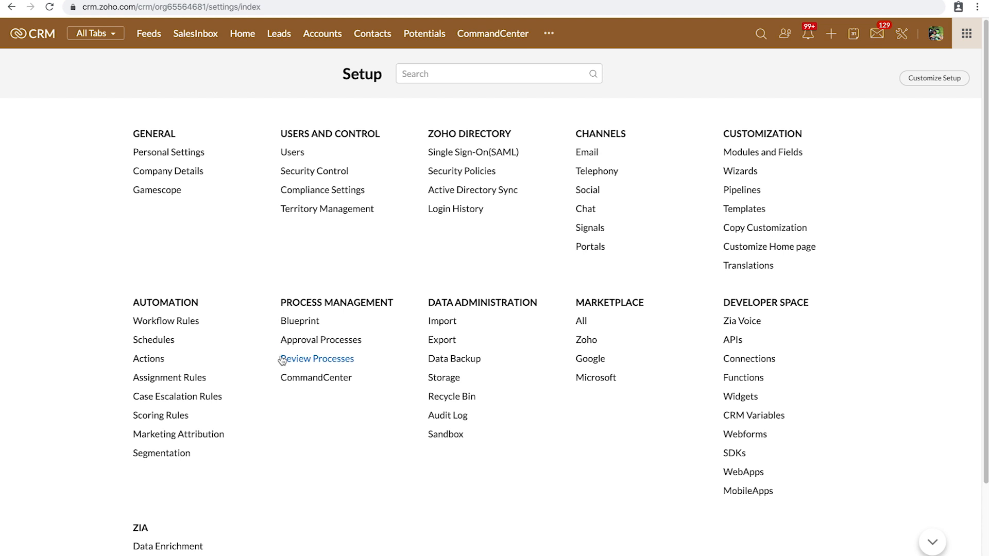
{"action": "left_click", "coordinate": [321, 382]}
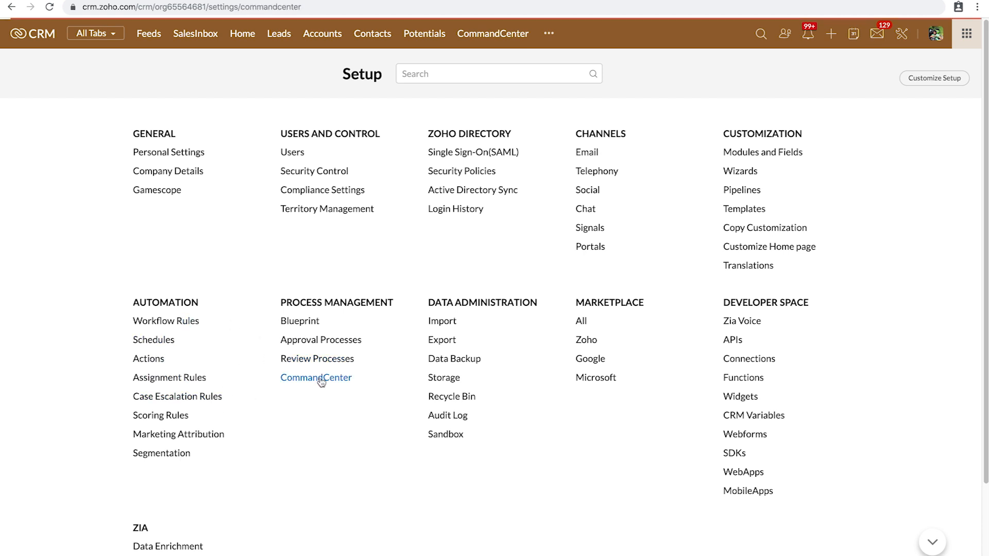
{"action": "left_click", "coordinate": [216, 196]}
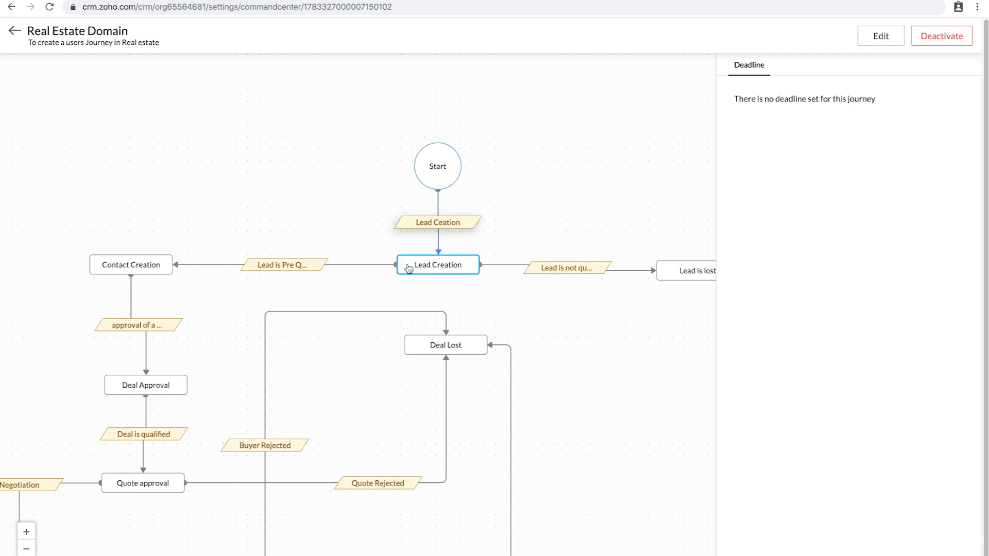
{"action": "left_click", "coordinate": [26, 549]}
{"action": "left_click_drag", "start_coordinate": [510, 457], "coordinate": [565, 336]}
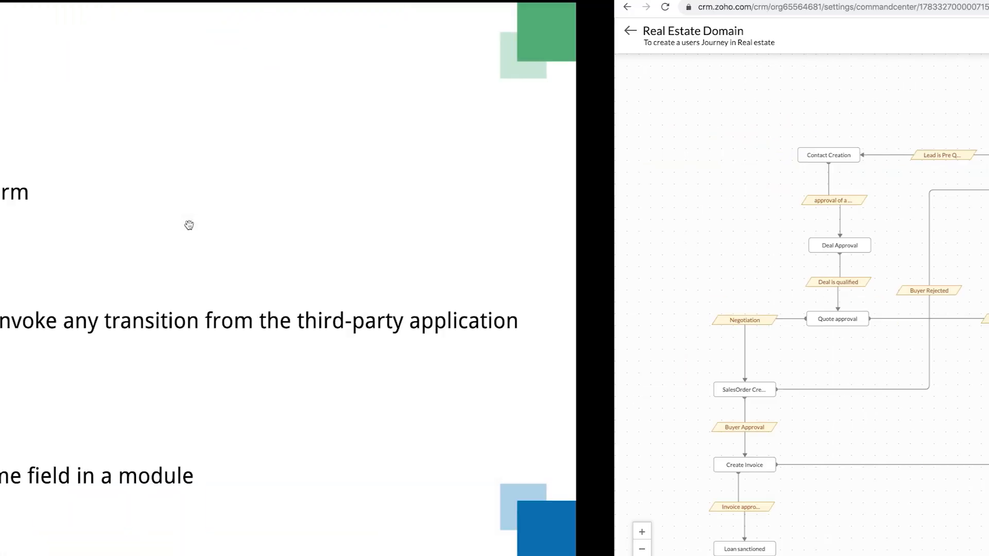
{"action": "key", "text": "Right"}
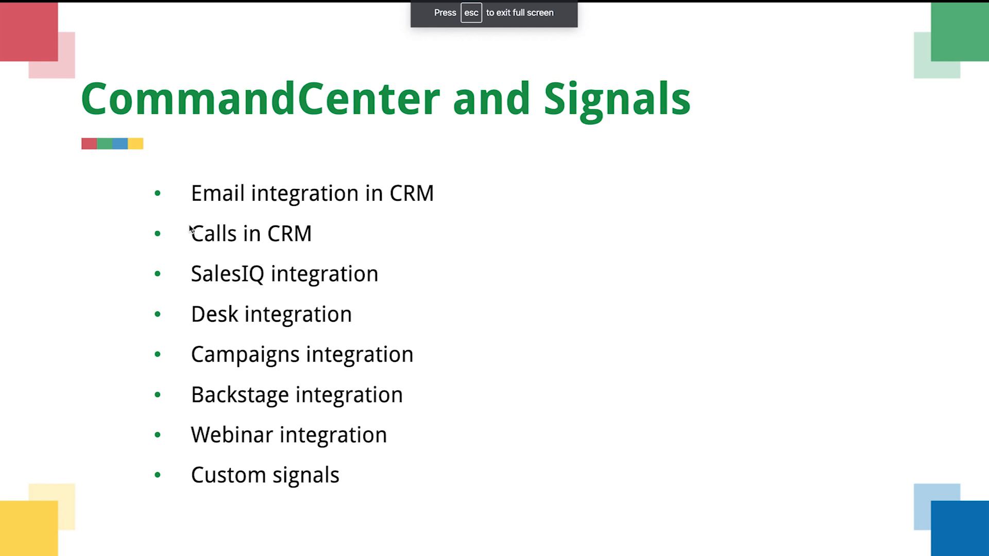
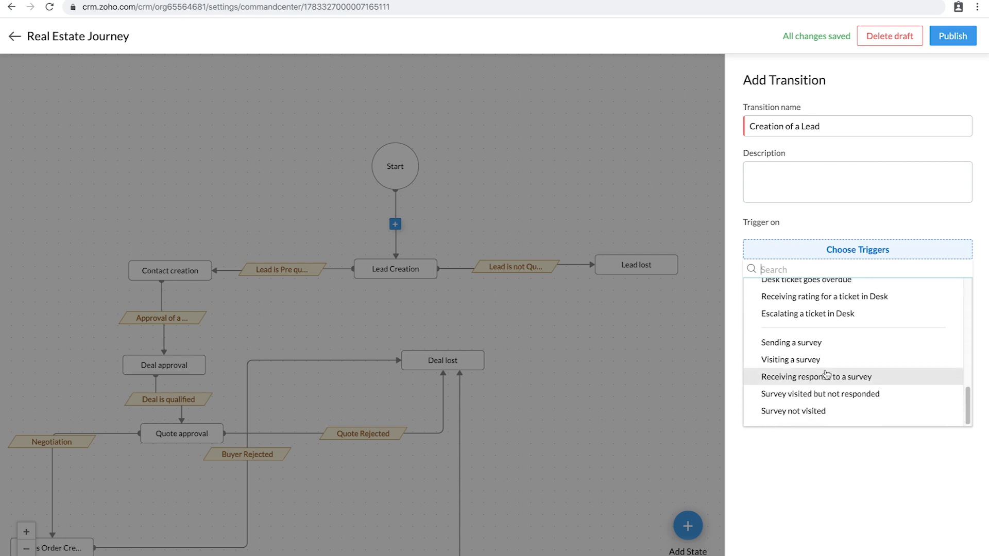
Step: Save the Creation of a Lead transition triggered by an incoming email and start adding an action
{"action": "scroll", "coordinate": [827, 374], "scroll_direction": "up", "scroll_amount": 4}
{"action": "scroll", "coordinate": [826, 374], "scroll_direction": "up", "scroll_amount": 6}
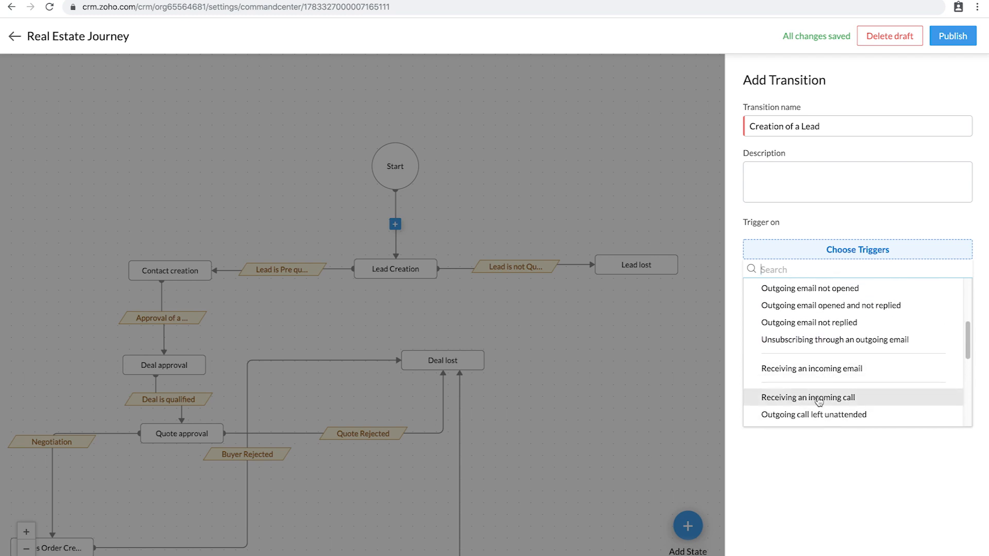
{"action": "left_click", "coordinate": [839, 370]}
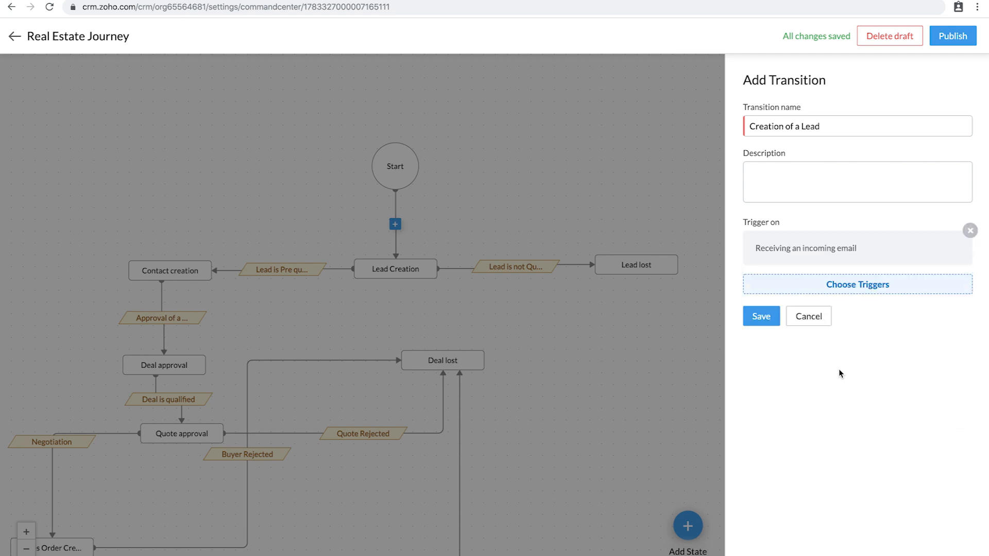
{"action": "left_click", "coordinate": [761, 317]}
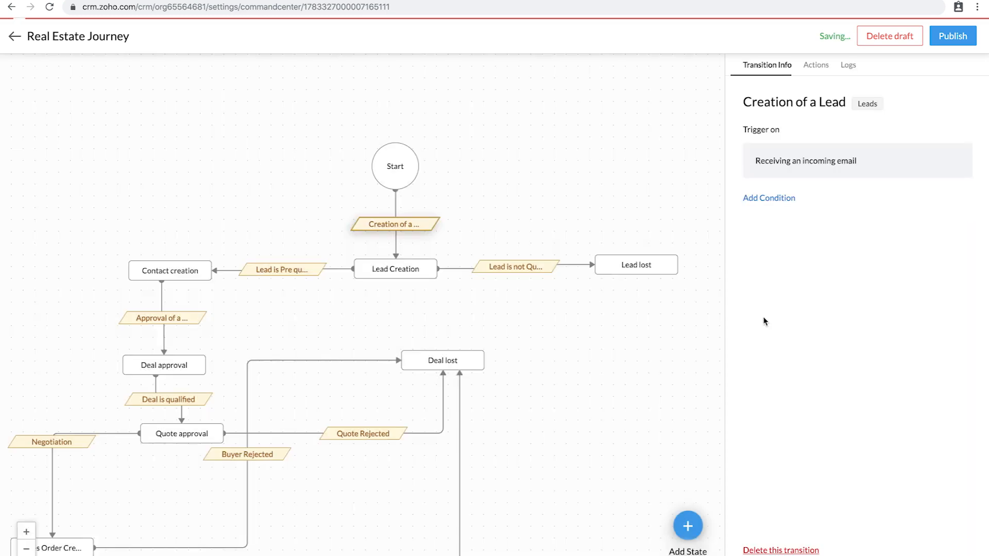
{"action": "left_click", "coordinate": [815, 65]}
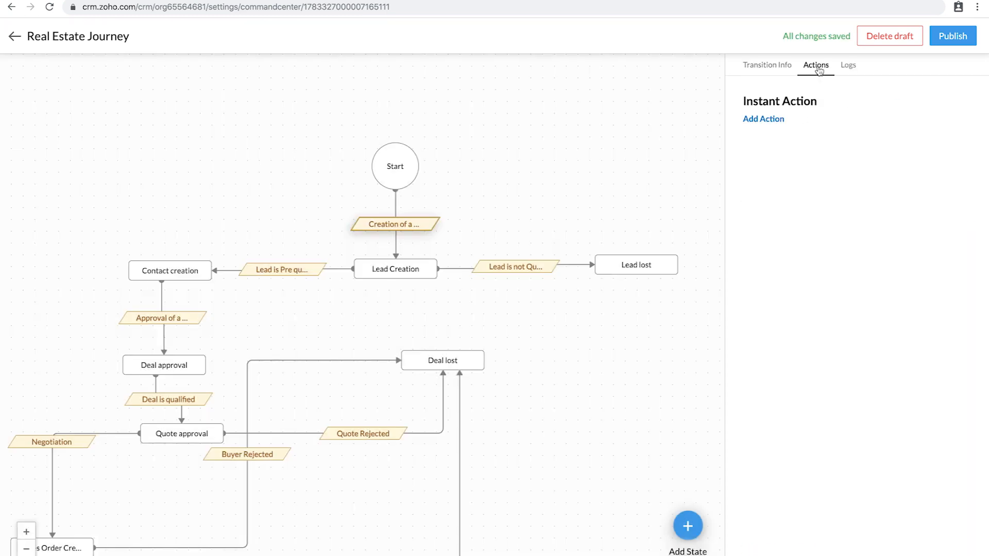
{"action": "left_click", "coordinate": [771, 120]}
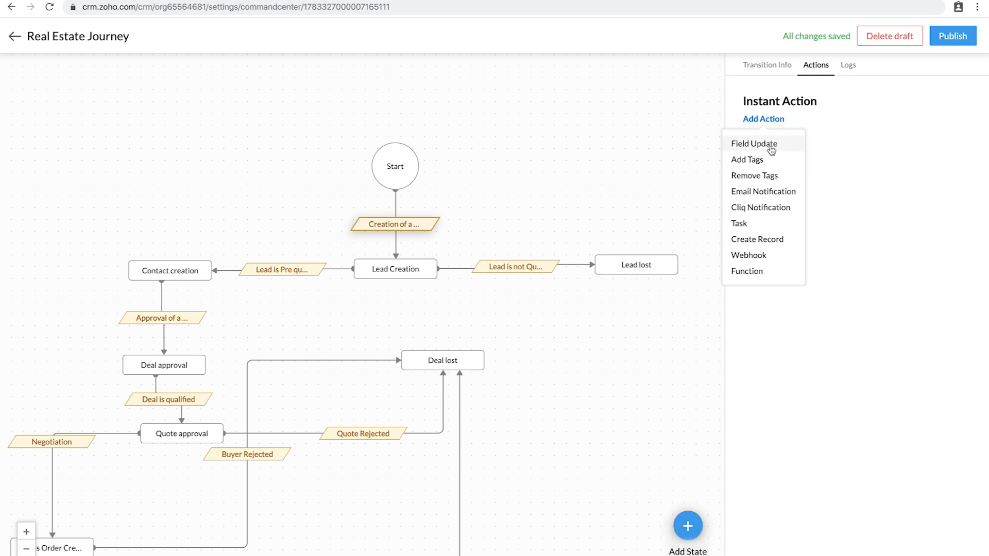
Step: Attach a 'Follow Up' task due in 5 days, Not Started, notifying an assigned user
{"action": "left_click", "coordinate": [748, 224]}
{"action": "left_click", "coordinate": [453, 80]}
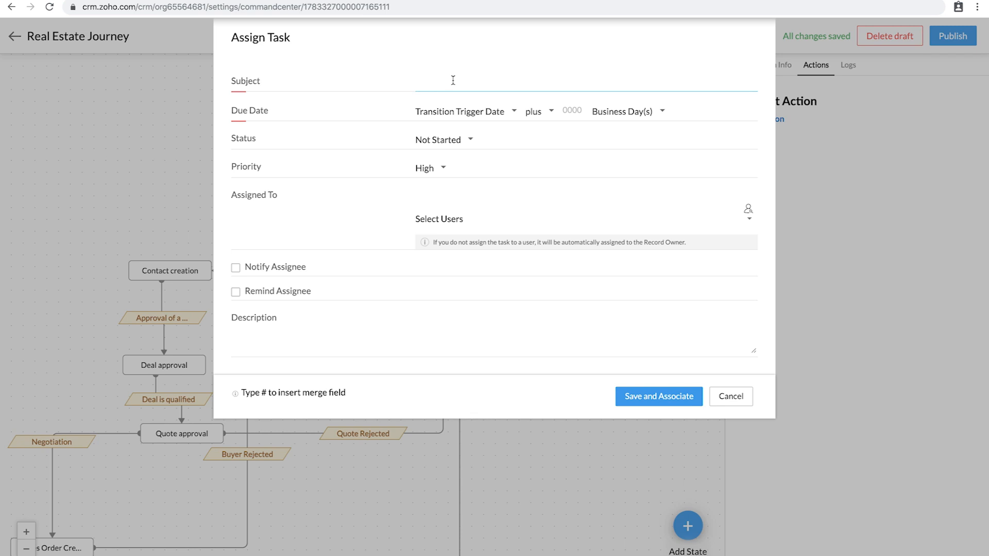
{"action": "type", "text": "Follow Up"}
{"action": "left_click", "coordinate": [574, 107]}
{"action": "type", "text": "5"}
{"action": "left_click", "coordinate": [465, 140]}
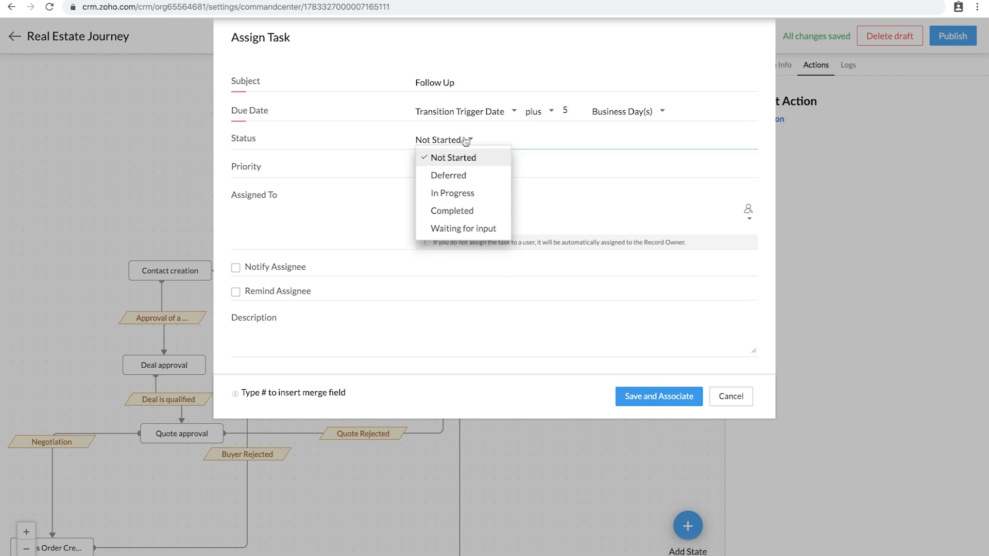
{"action": "left_click", "coordinate": [467, 157]}
{"action": "left_click", "coordinate": [236, 268]}
{"action": "left_click", "coordinate": [747, 209]}
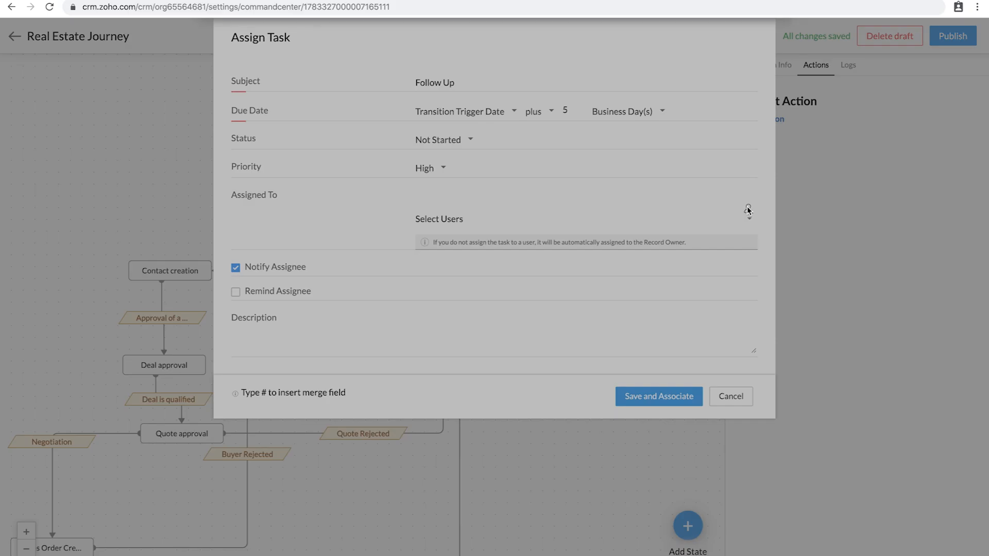
{"action": "left_click", "coordinate": [279, 122]}
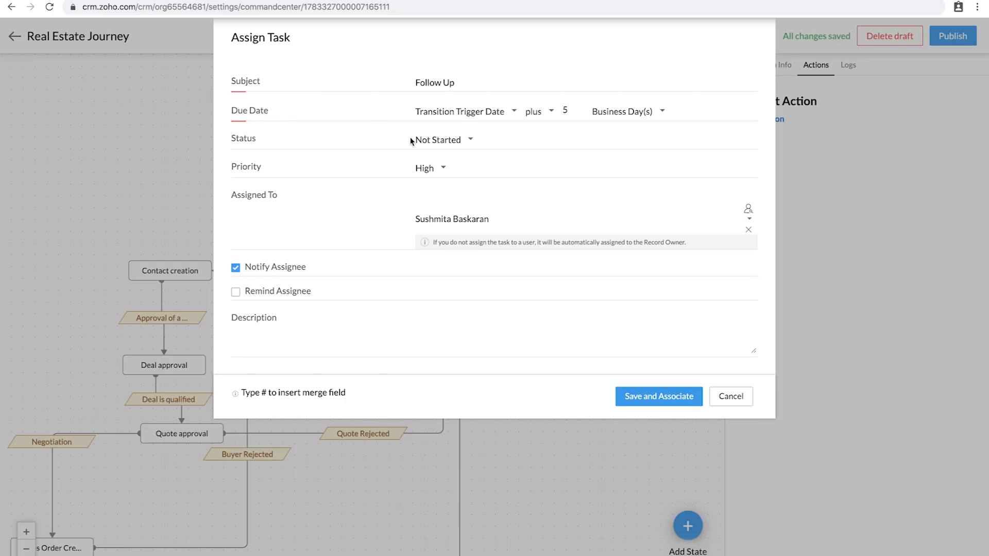
{"action": "left_click", "coordinate": [664, 396]}
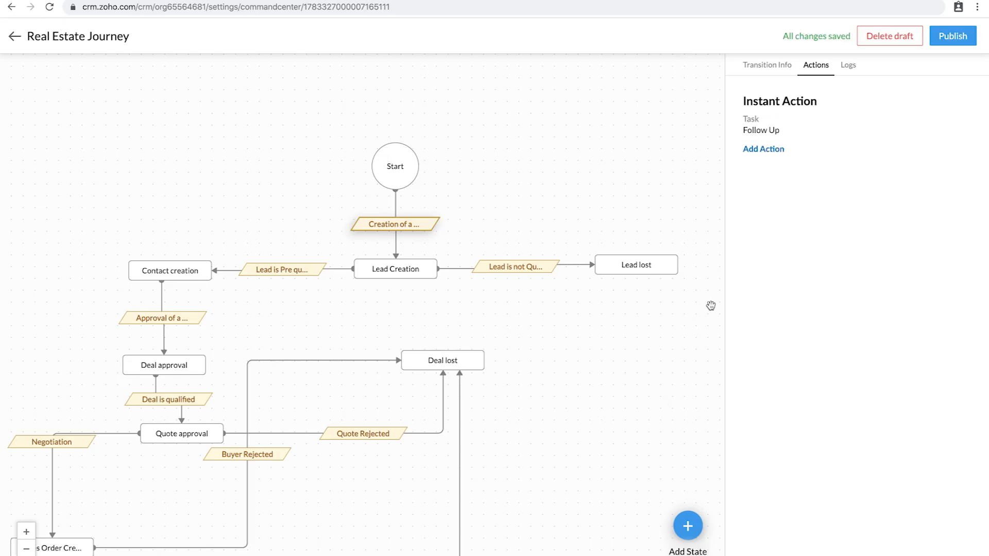
Step: Pan the Real Estate Journey diagram, then return to the list and open Real Estate Domain
{"action": "scroll", "coordinate": [627, 435], "scroll_direction": "down", "scroll_amount": 1}
{"action": "scroll", "coordinate": [626, 435], "scroll_direction": "up", "scroll_amount": 1}
{"action": "left_click_drag", "start_coordinate": [589, 455], "coordinate": [609, 270]}
{"action": "left_click_drag", "start_coordinate": [579, 353], "coordinate": [565, 475]}
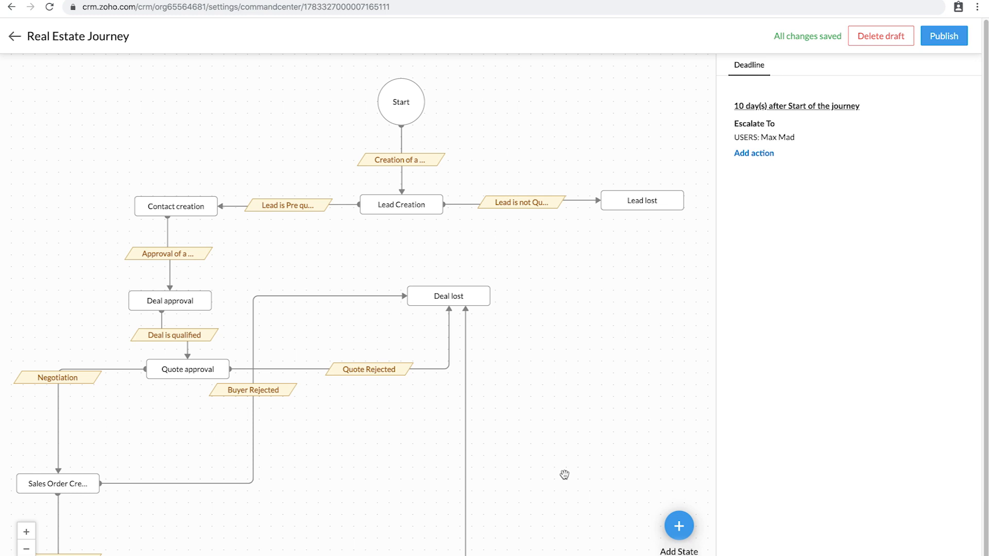
{"action": "left_click", "coordinate": [14, 37]}
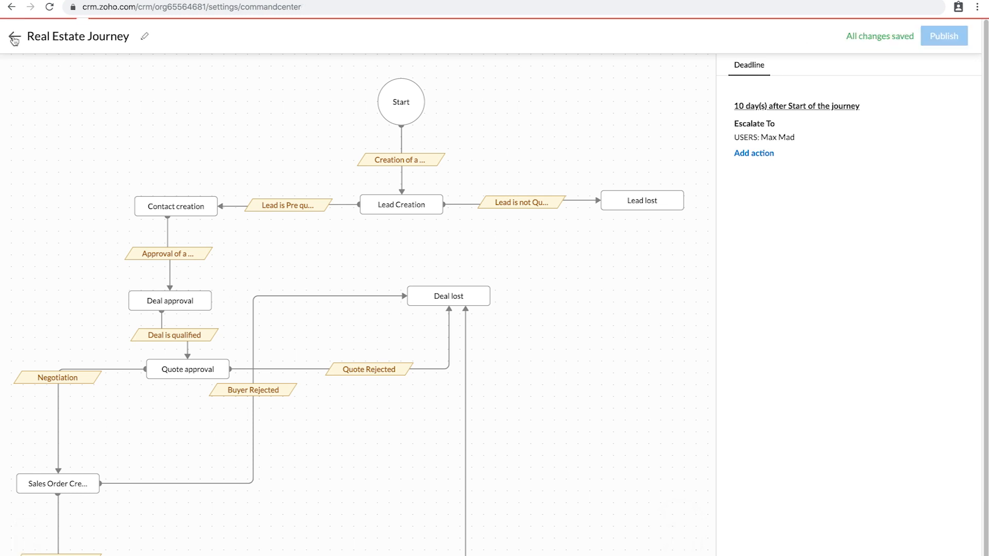
{"action": "left_click", "coordinate": [225, 193]}
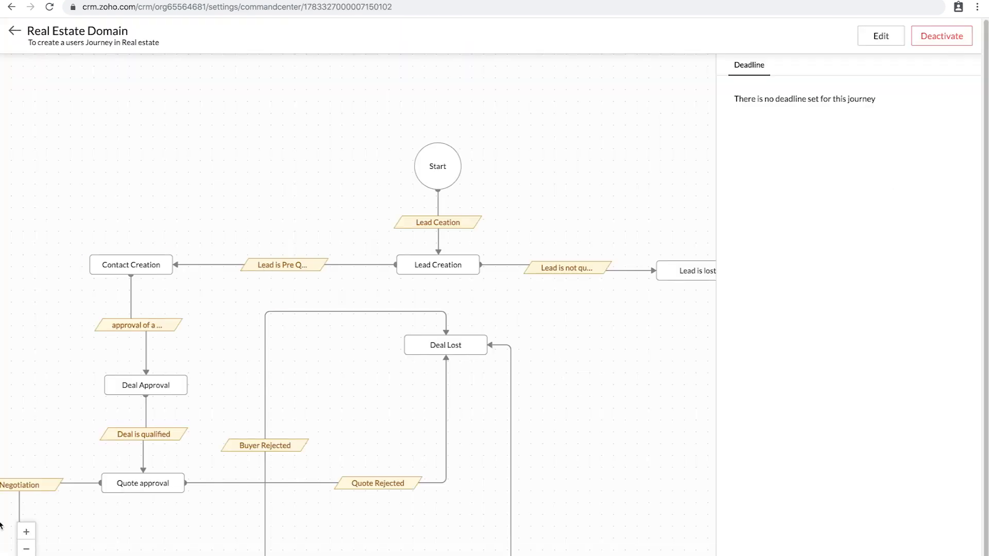
Step: Zoom out the Domain diagram, then reopen Real Estate Journey and pan to Sales Order Creation
{"action": "left_click", "coordinate": [26, 548]}
{"action": "left_click_drag", "start_coordinate": [197, 224], "coordinate": [202, 152]}
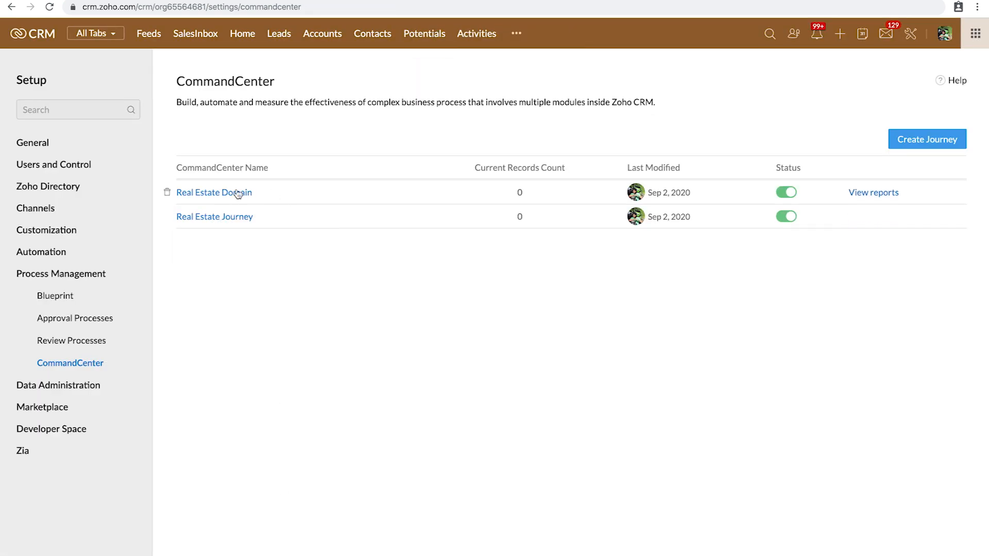
{"action": "left_click", "coordinate": [222, 218]}
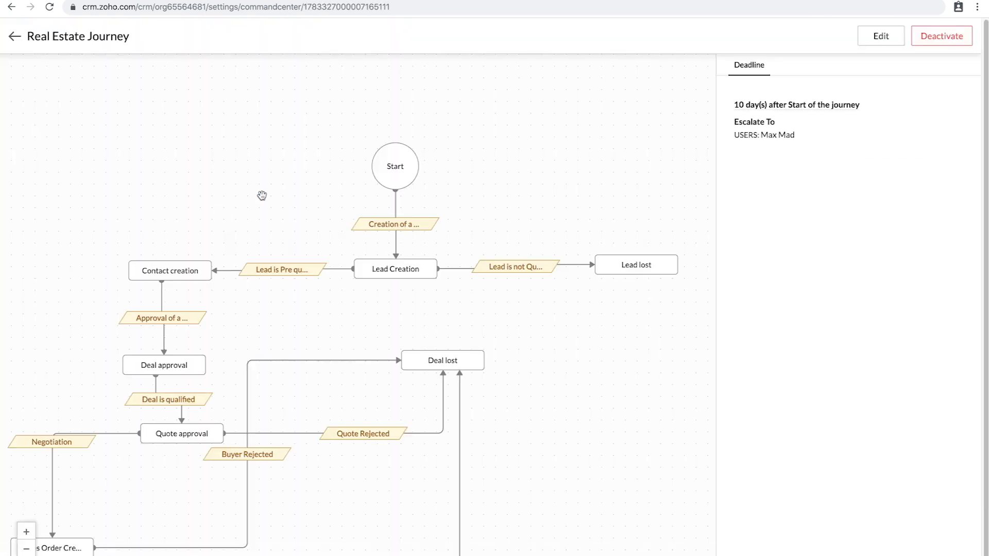
{"action": "left_click_drag", "start_coordinate": [585, 218], "coordinate": [585, 152]}
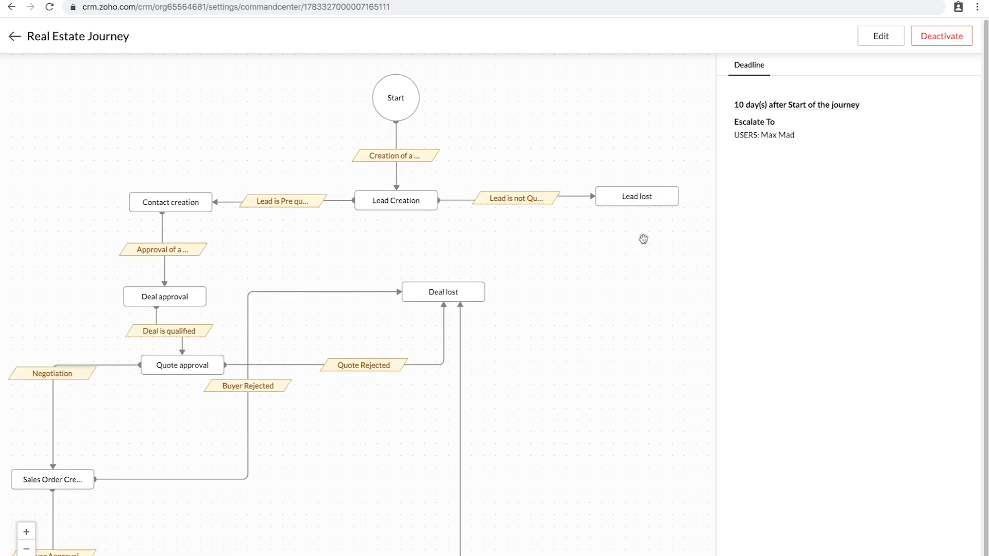
Step: Deactivate the Real Estate Journey and return to the CommandCenter list
{"action": "left_click", "coordinate": [953, 39]}
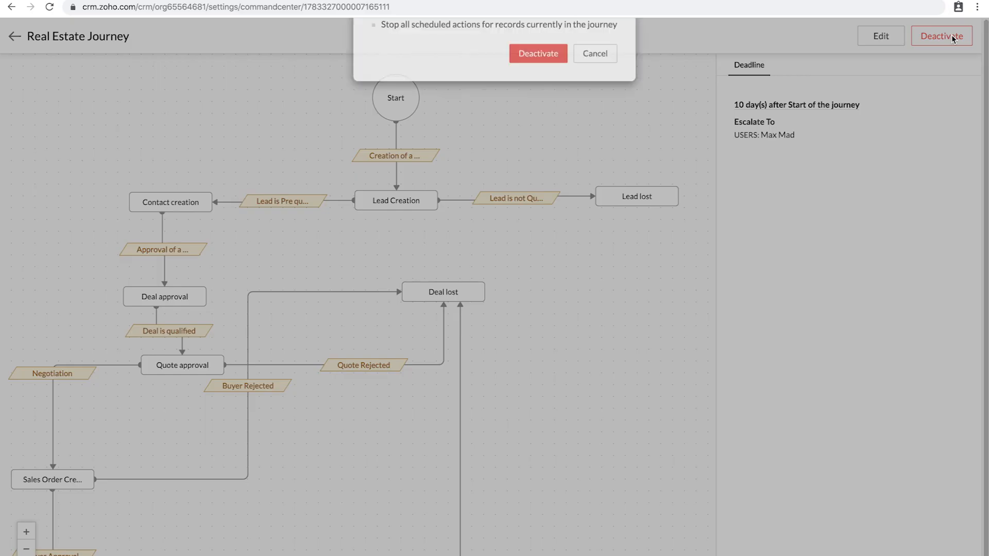
{"action": "left_click", "coordinate": [538, 134]}
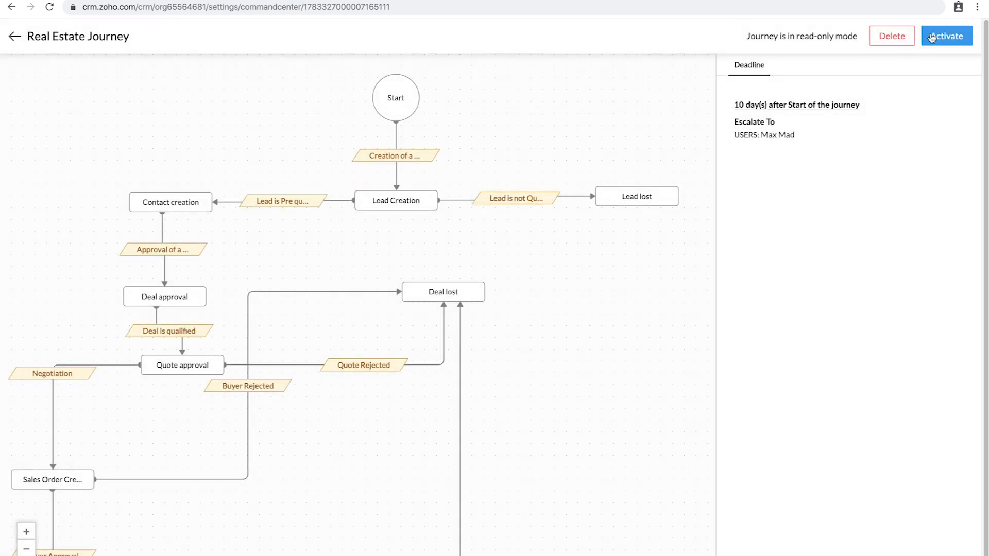
{"action": "left_click", "coordinate": [14, 36]}
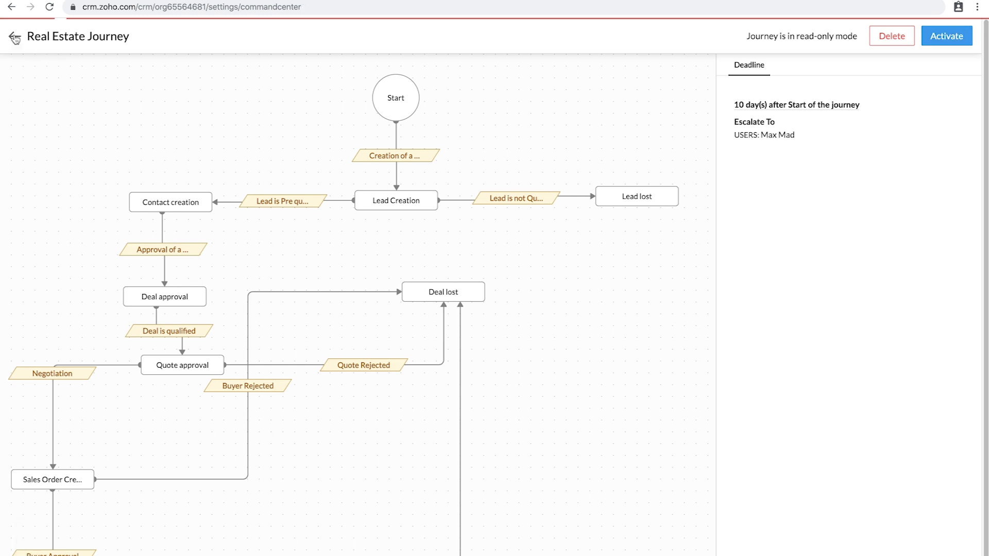
{"action": "mouse_move", "coordinate": [169, 217]}
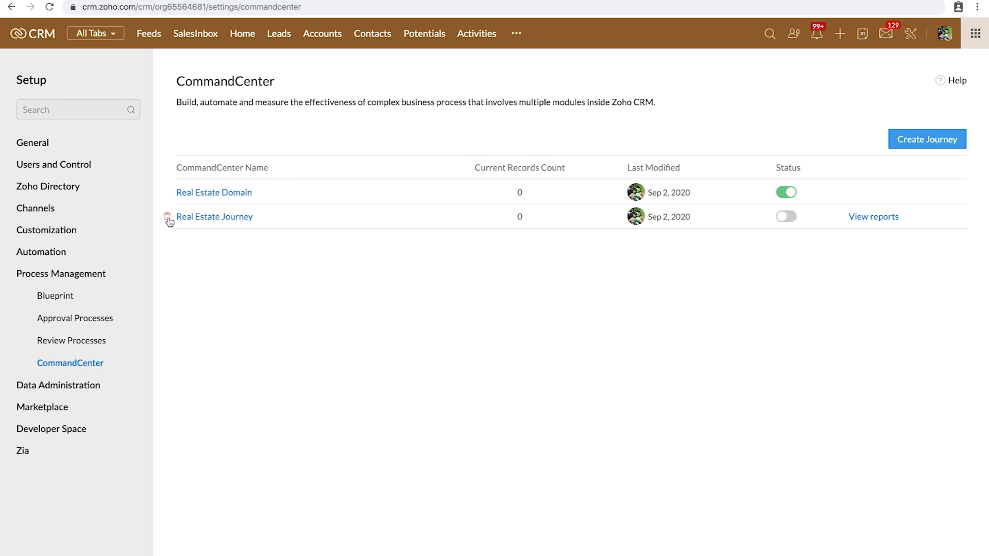
{"action": "mouse_move", "coordinate": [867, 201]}
{"action": "mouse_move", "coordinate": [873, 220]}
Step: View the Real Estate Domain reports and pan the Overall reports flow to show Start
{"action": "left_click", "coordinate": [872, 193]}
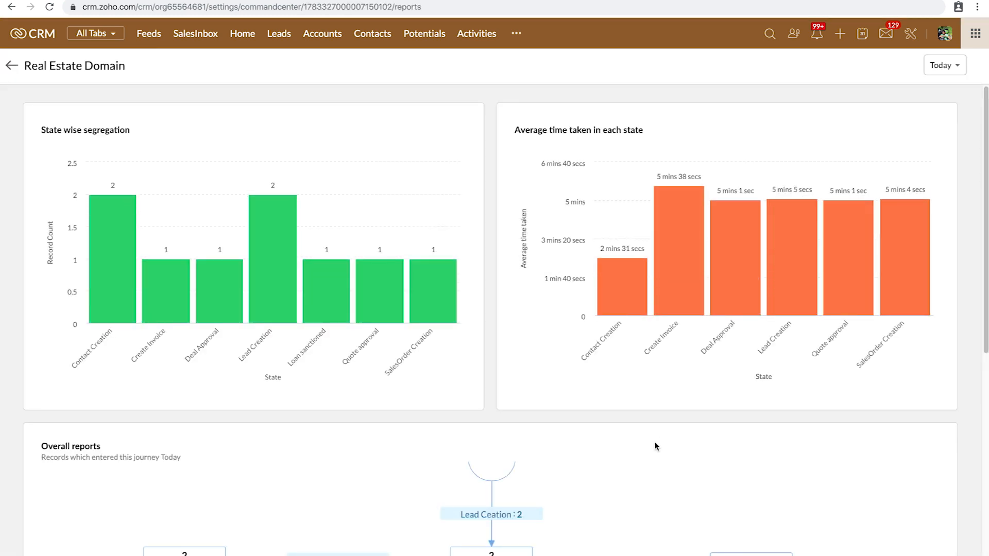
{"action": "scroll", "coordinate": [653, 386], "scroll_direction": "down", "scroll_amount": 1}
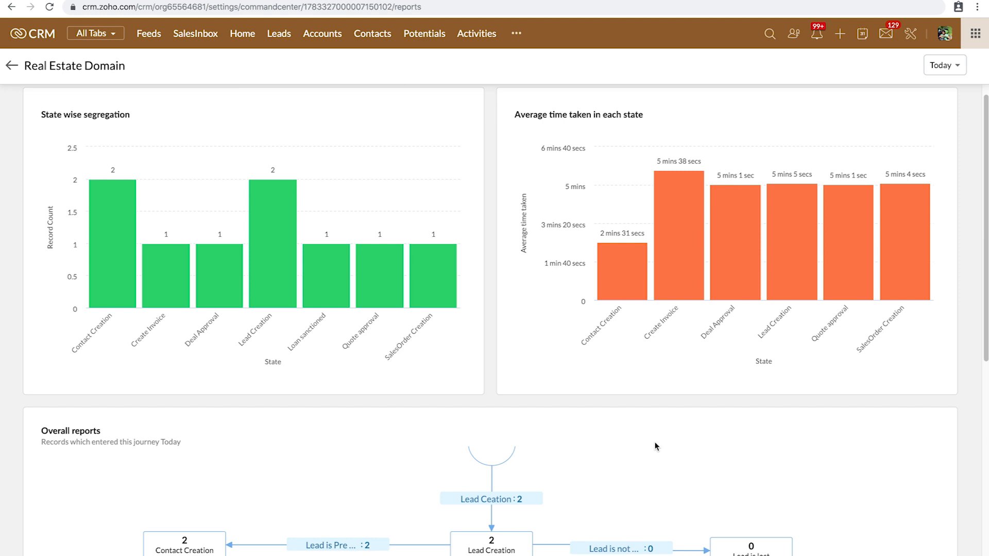
{"action": "scroll", "coordinate": [655, 446], "scroll_direction": "down", "scroll_amount": 1}
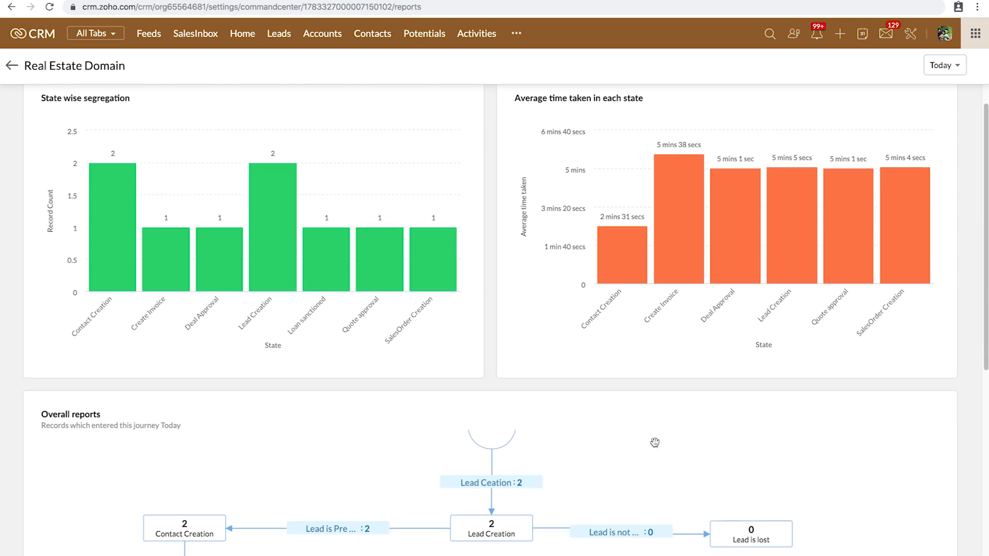
{"action": "left_click_drag", "start_coordinate": [611, 472], "coordinate": [613, 504]}
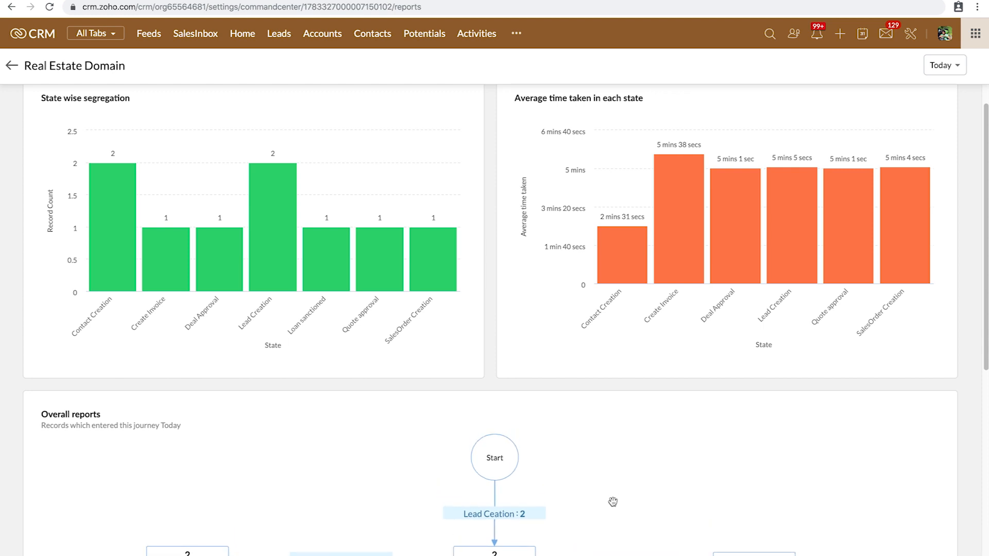
Step: Switch to the presentation and advance two slides
{"action": "key", "text": "ctrl+Left"}
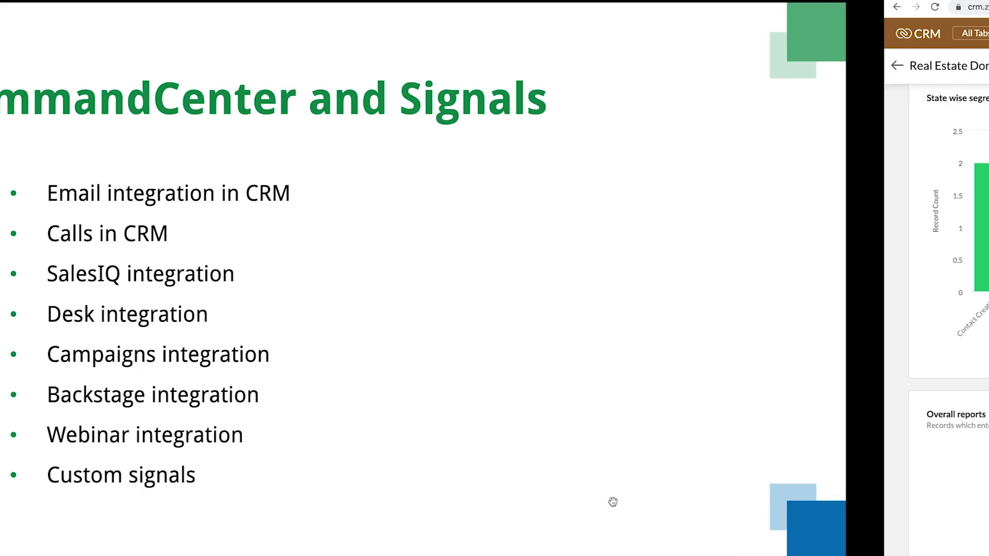
{"action": "key", "text": "Right"}
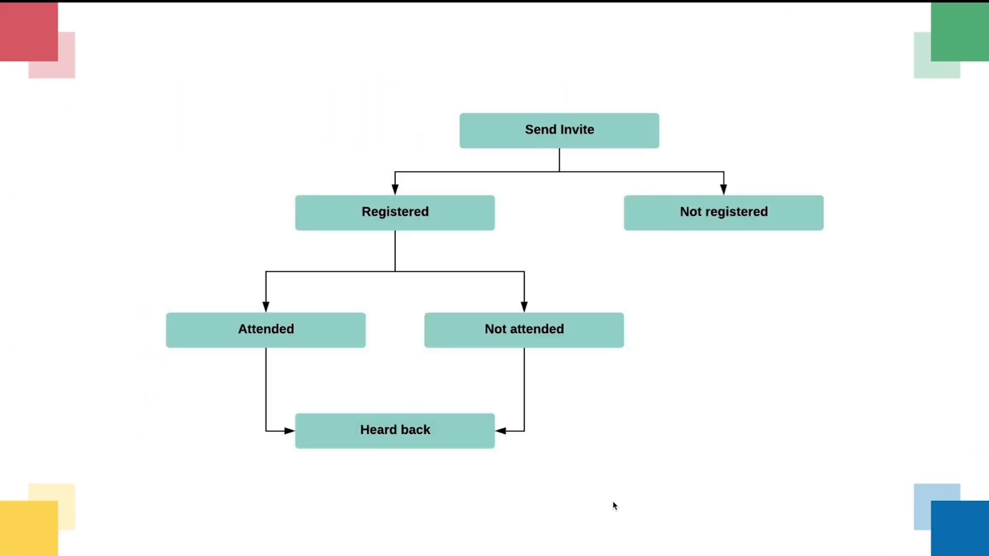
{"action": "key", "text": "Right"}
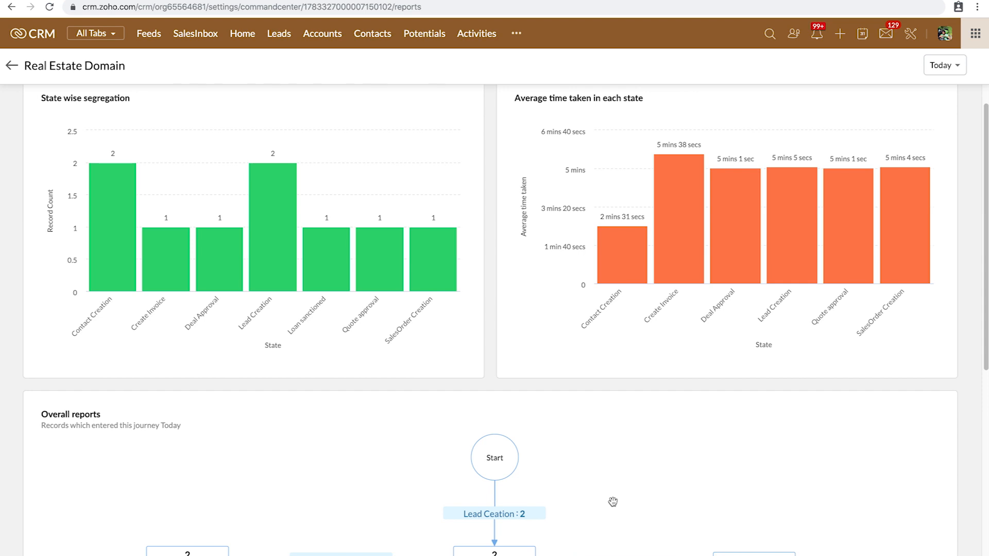
{"action": "left_click_drag", "start_coordinate": [490, 404], "coordinate": [488, 438]}
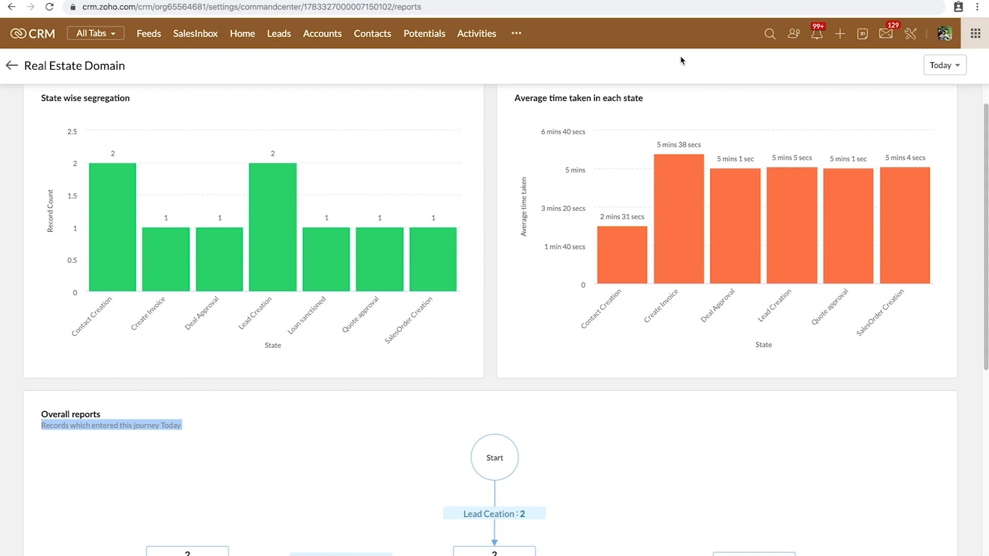
{"action": "left_click", "coordinate": [915, 34]}
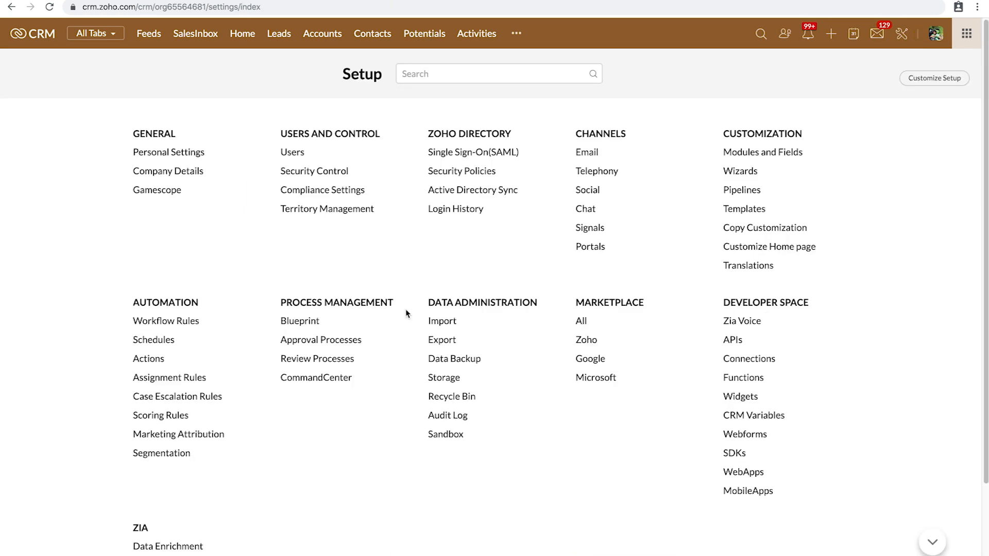
{"action": "left_click", "coordinate": [331, 381]}
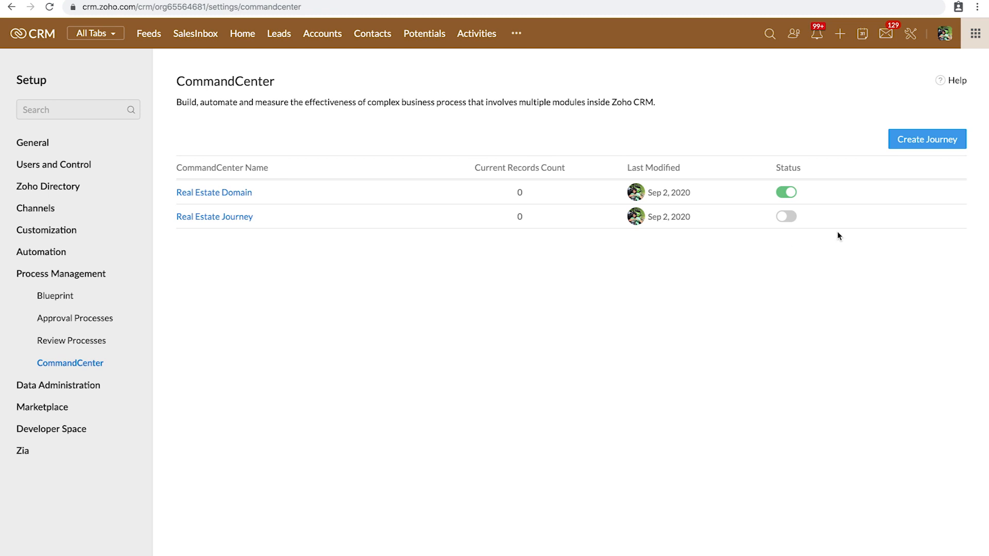
{"action": "left_click", "coordinate": [869, 195]}
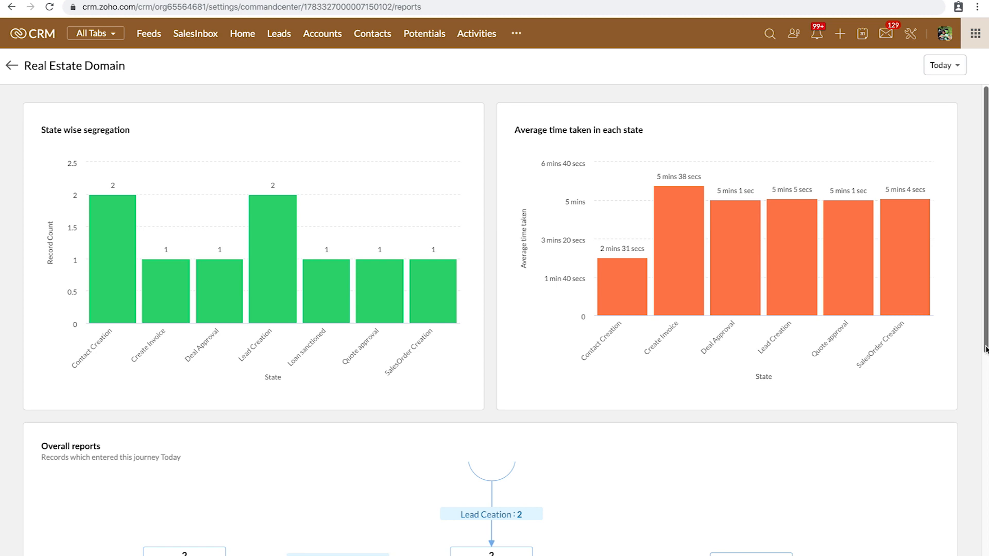
Step: Pan and zoom the report flow until Create Invoice and Loan sanctioned with 1 record show
{"action": "left_click_drag", "start_coordinate": [986, 349], "coordinate": [985, 364]}
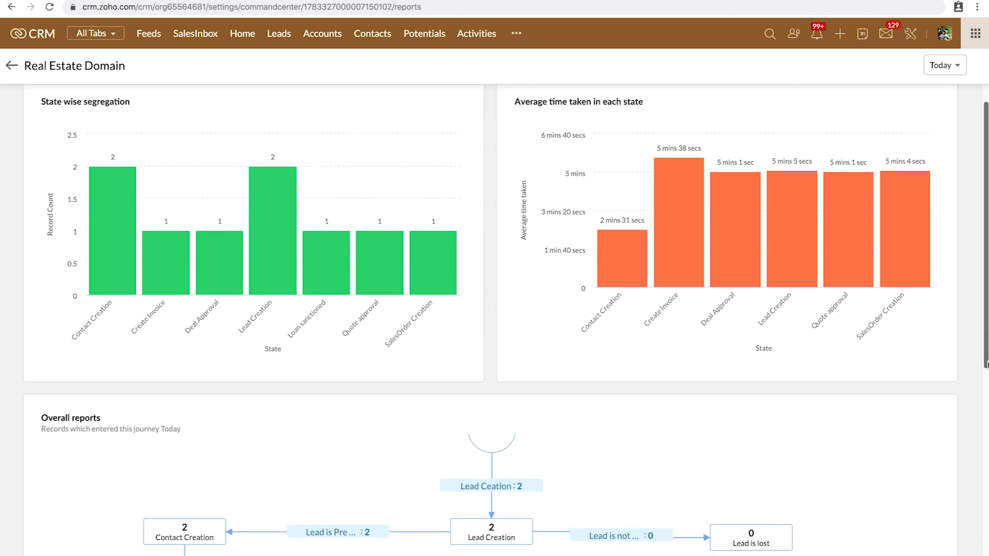
{"action": "left_click_drag", "start_coordinate": [985, 365], "coordinate": [986, 553]}
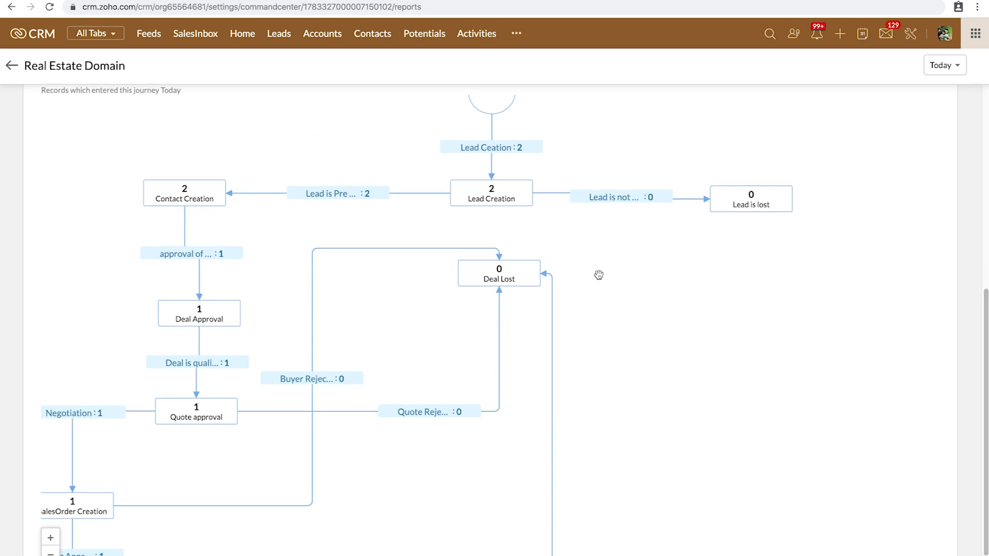
{"action": "left_click_drag", "start_coordinate": [578, 214], "coordinate": [618, 270]}
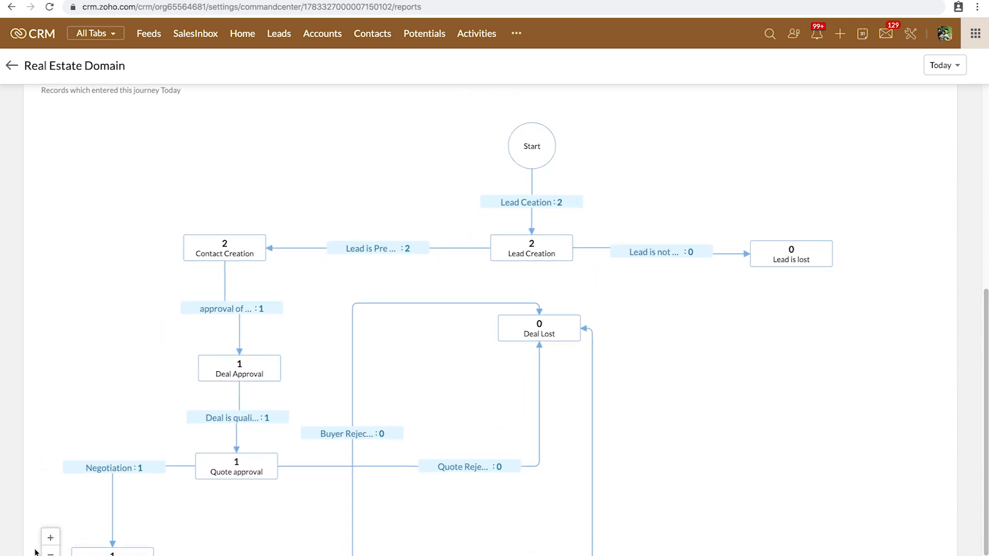
{"action": "left_click", "coordinate": [51, 553]}
{"action": "left_click_drag", "start_coordinate": [629, 387], "coordinate": [645, 310]}
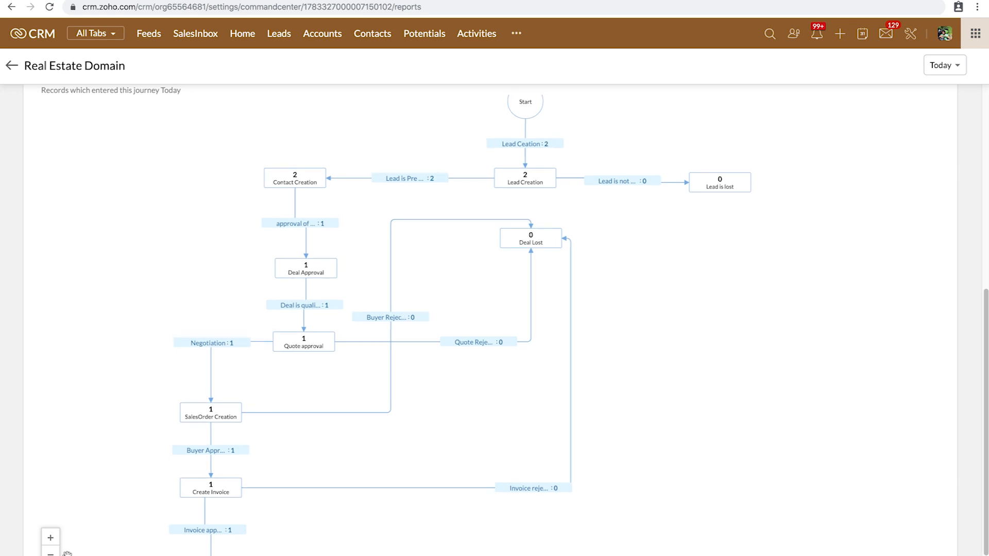
{"action": "left_click", "coordinate": [50, 553]}
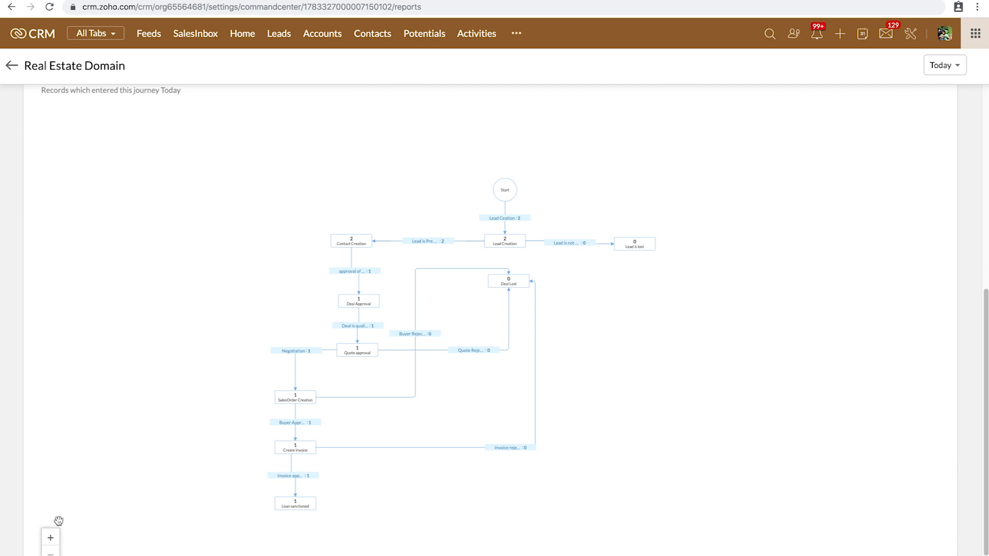
{"action": "left_click", "coordinate": [51, 538]}
{"action": "left_click_drag", "start_coordinate": [678, 409], "coordinate": [676, 272]}
{"action": "left_click", "coordinate": [516, 33]}
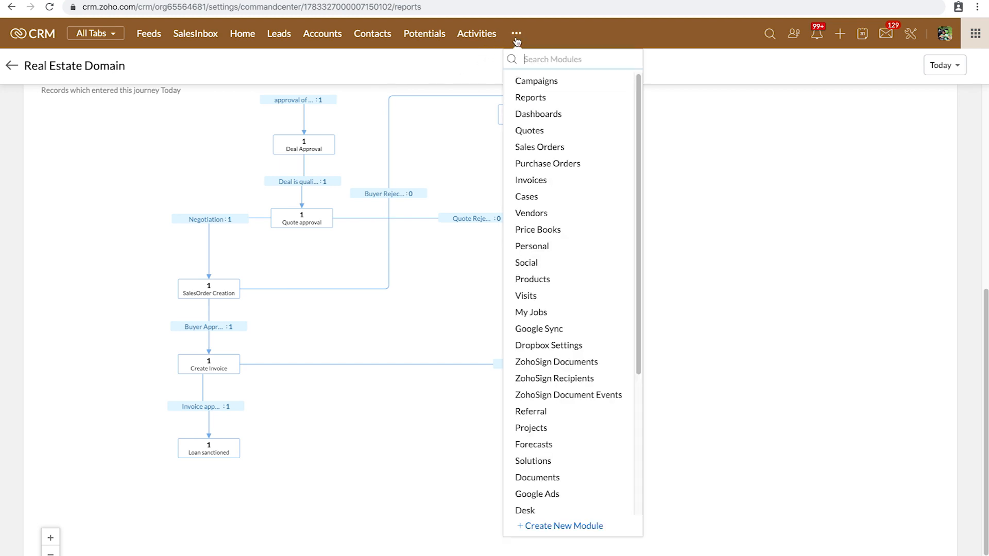
Step: Create a report on Real Estate Domain - V1 with Email Sent leads as related module
{"action": "left_click", "coordinate": [537, 98]}
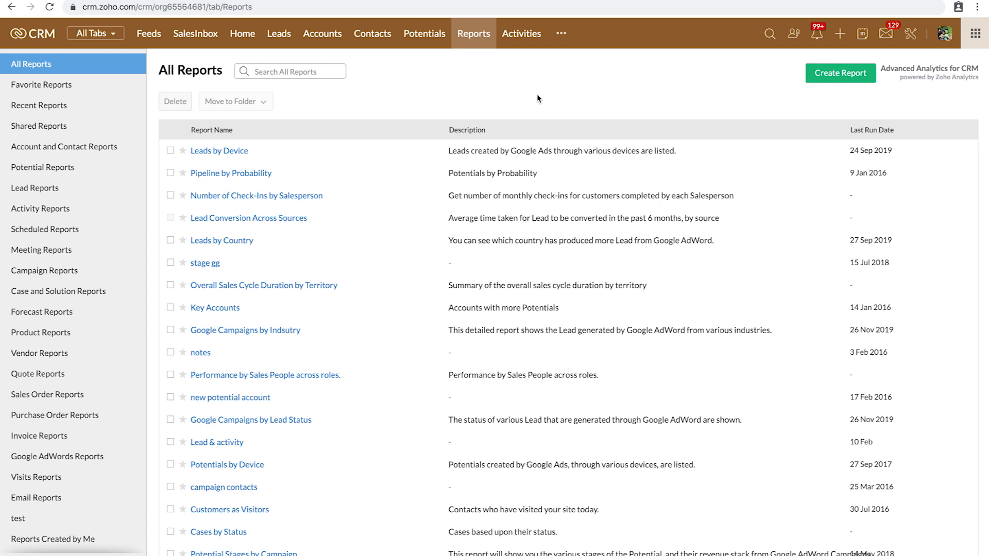
{"action": "left_click", "coordinate": [830, 75]}
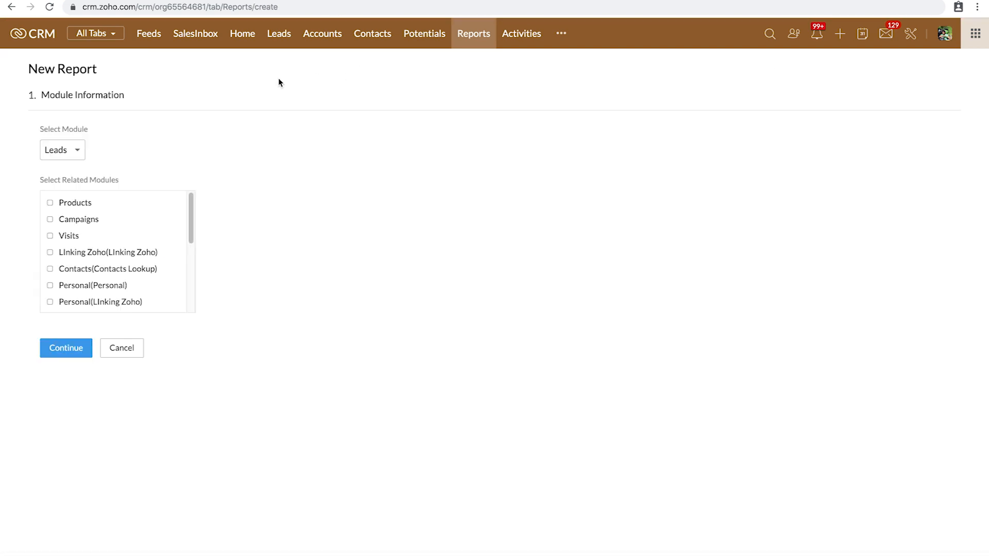
{"action": "left_click", "coordinate": [68, 152]}
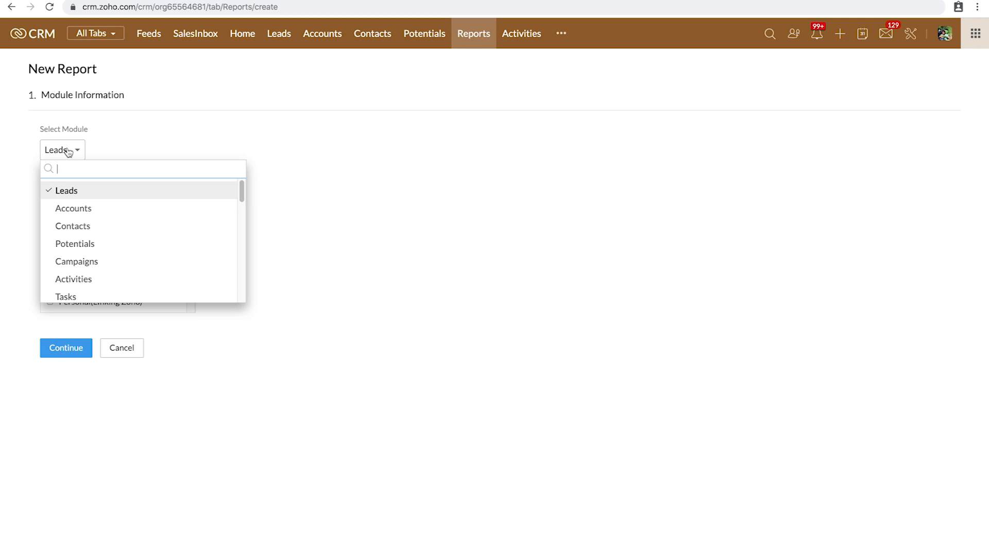
{"action": "type", "text": "co"}
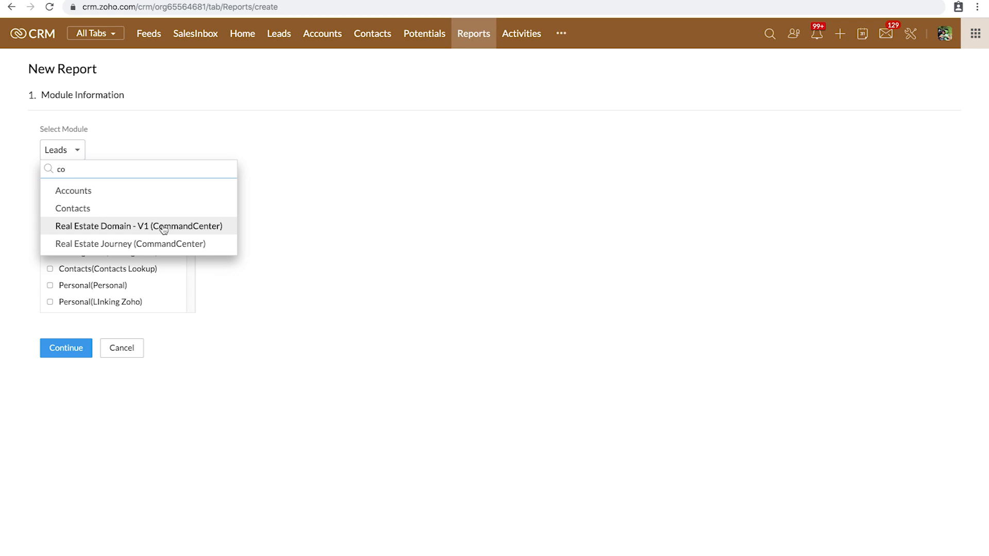
{"action": "left_click", "coordinate": [163, 229]}
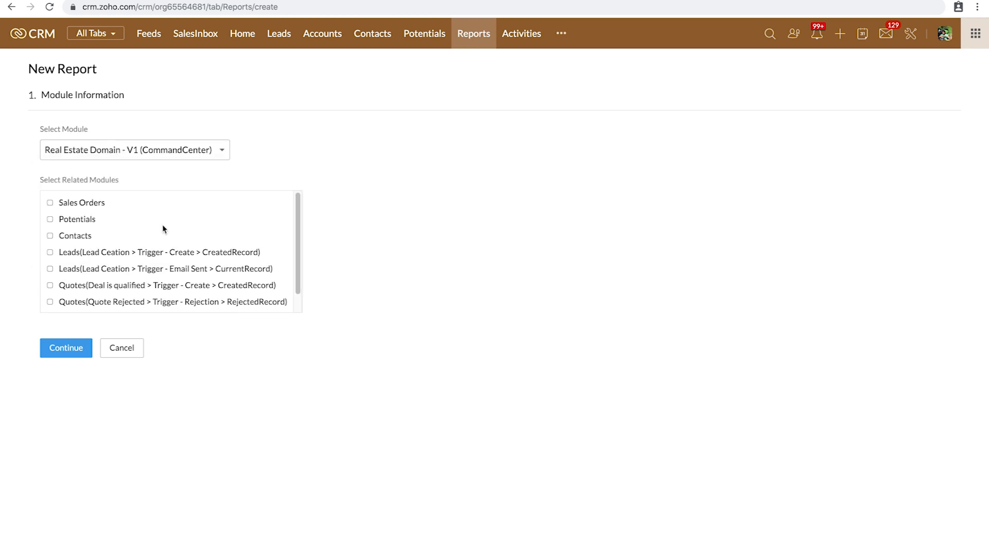
{"action": "scroll", "coordinate": [127, 286], "scroll_direction": "down", "scroll_amount": 1}
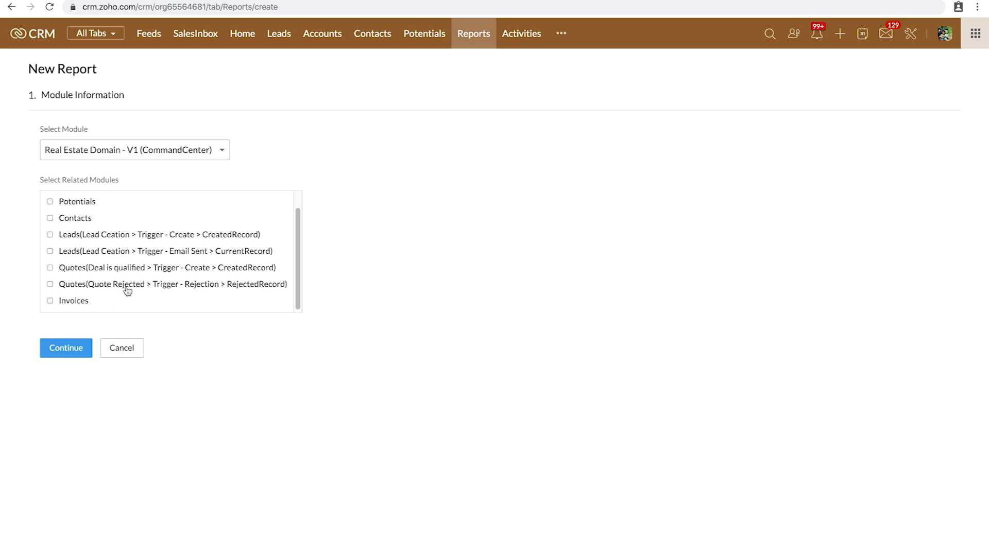
{"action": "left_click", "coordinate": [50, 251]}
{"action": "left_click", "coordinate": [70, 366]}
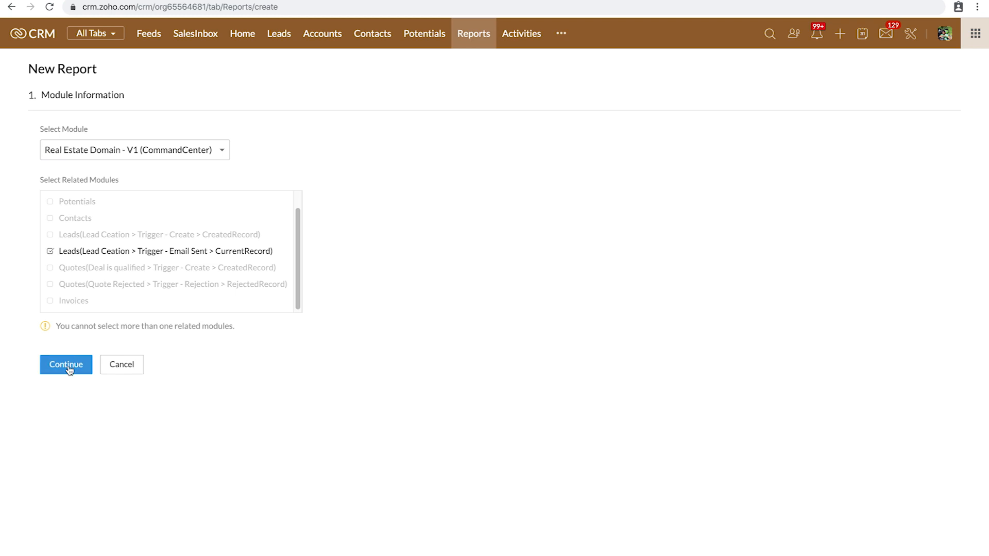
Step: Make it a summary report with all available columns and run it
{"action": "left_click", "coordinate": [234, 346]}
{"action": "left_click", "coordinate": [68, 493]}
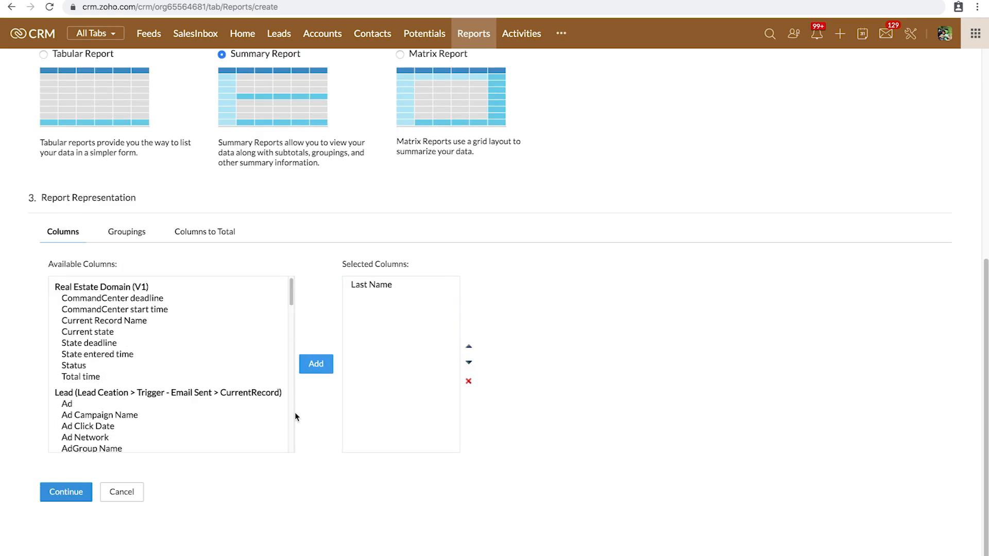
{"action": "left_click", "coordinate": [128, 415]}
{"action": "key", "text": "ctrl+a"}
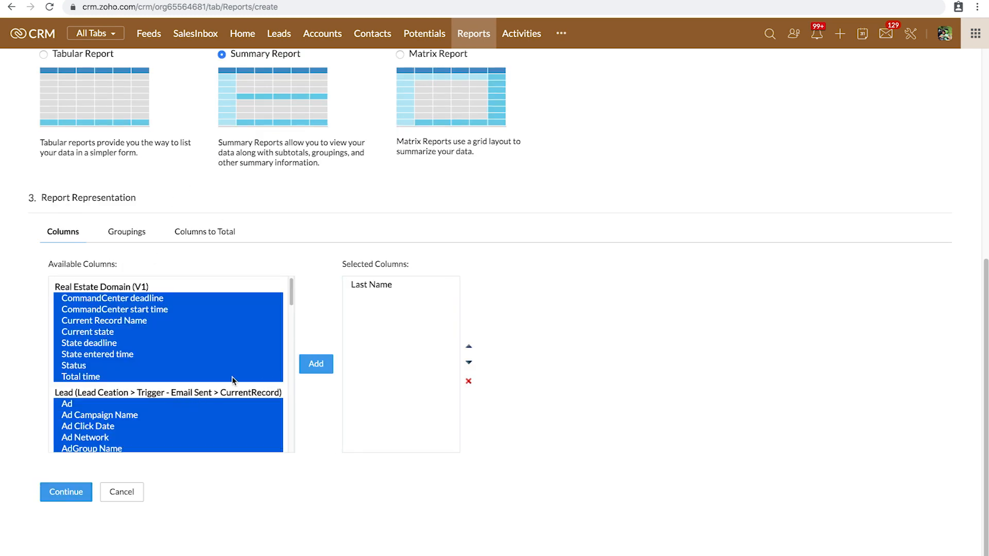
{"action": "left_click", "coordinate": [318, 365]}
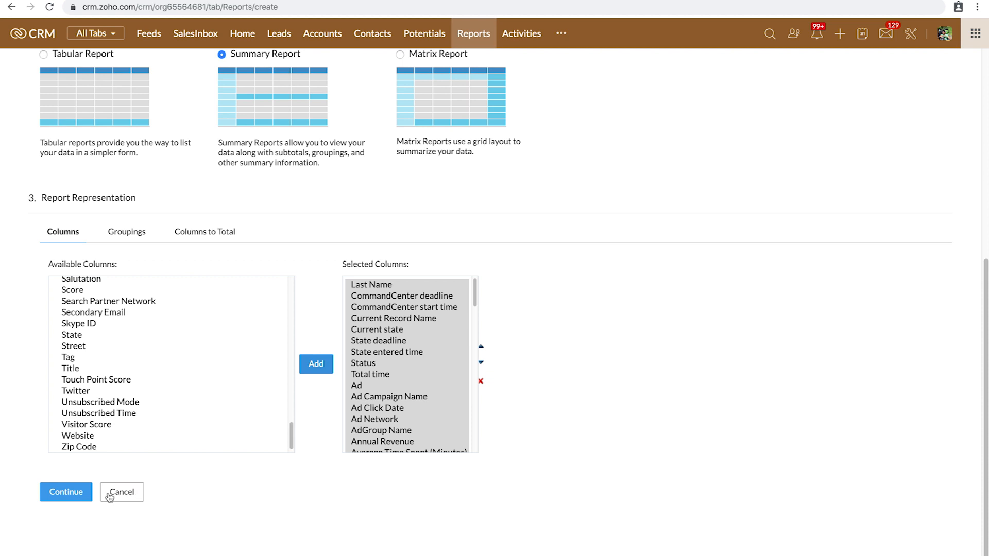
{"action": "left_click", "coordinate": [75, 494]}
{"action": "left_click", "coordinate": [113, 492]}
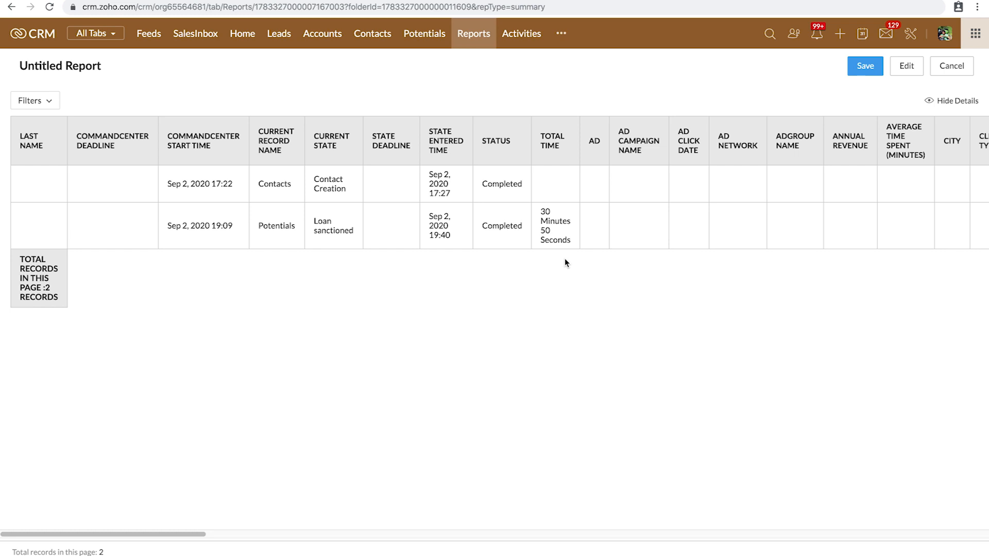
Step: Start a new lead, entering its last name, the Mr. salutation and first name
{"action": "left_click", "coordinate": [279, 34]}
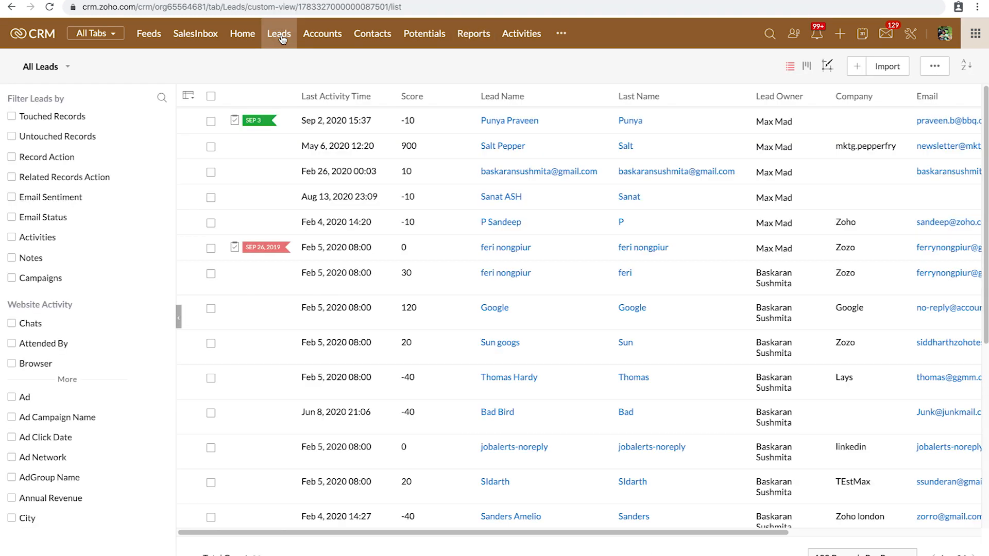
{"action": "left_click", "coordinate": [859, 72]}
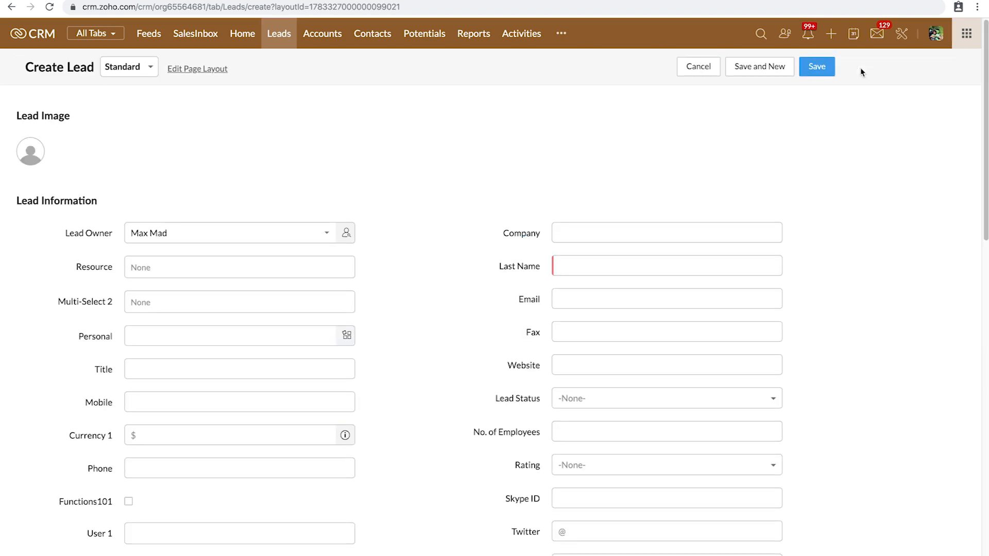
{"action": "left_click", "coordinate": [588, 265]}
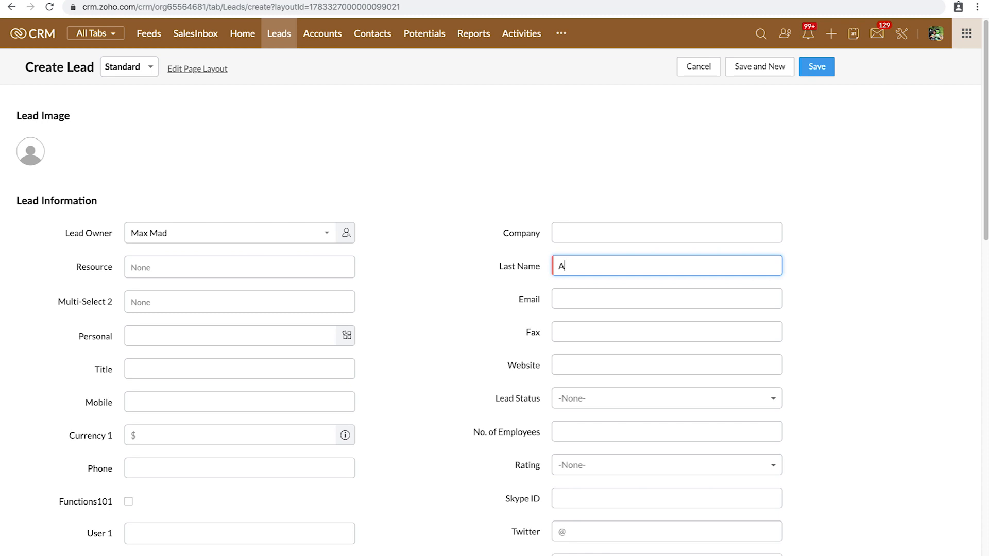
{"action": "scroll", "coordinate": [320, 456], "scroll_direction": "down", "scroll_amount": 5}
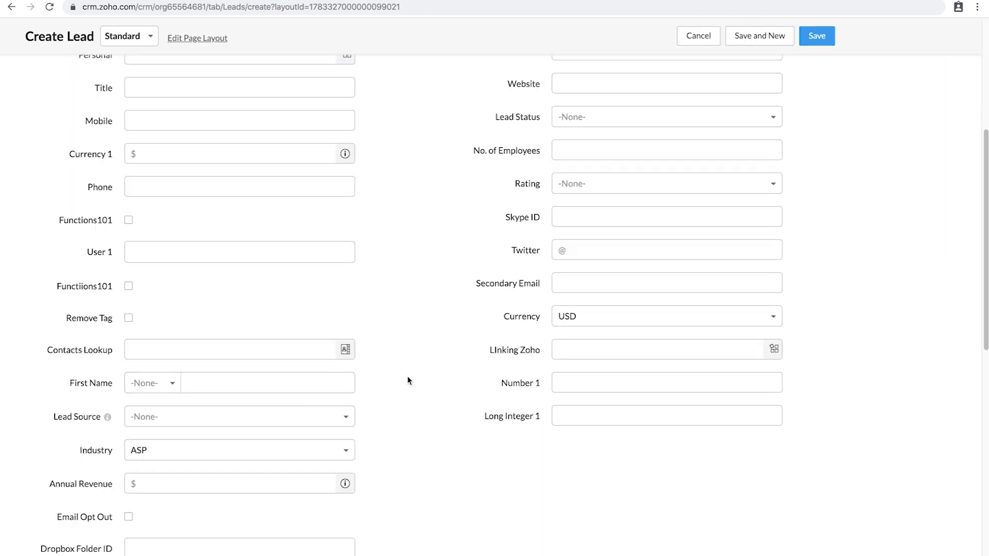
{"action": "left_click", "coordinate": [160, 387]}
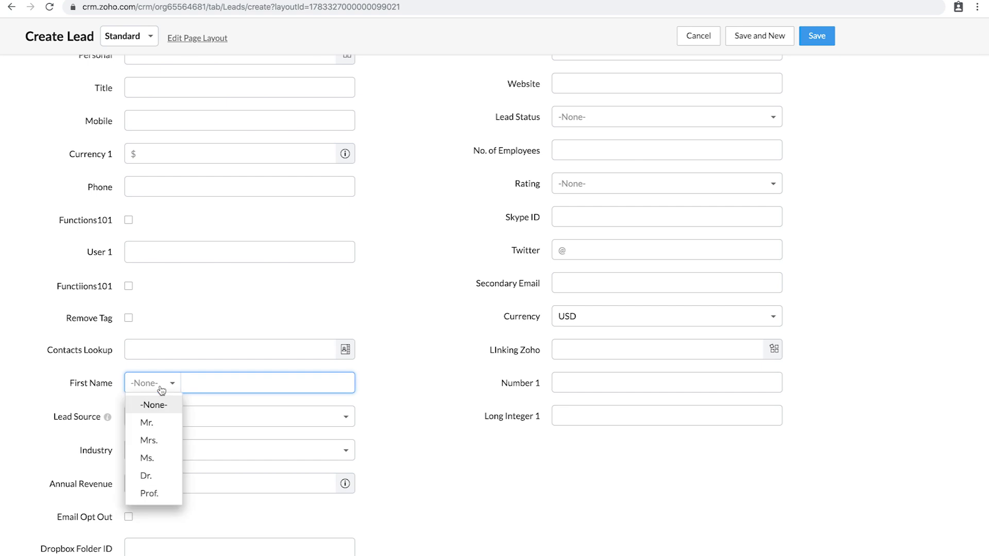
{"action": "left_click", "coordinate": [151, 423]}
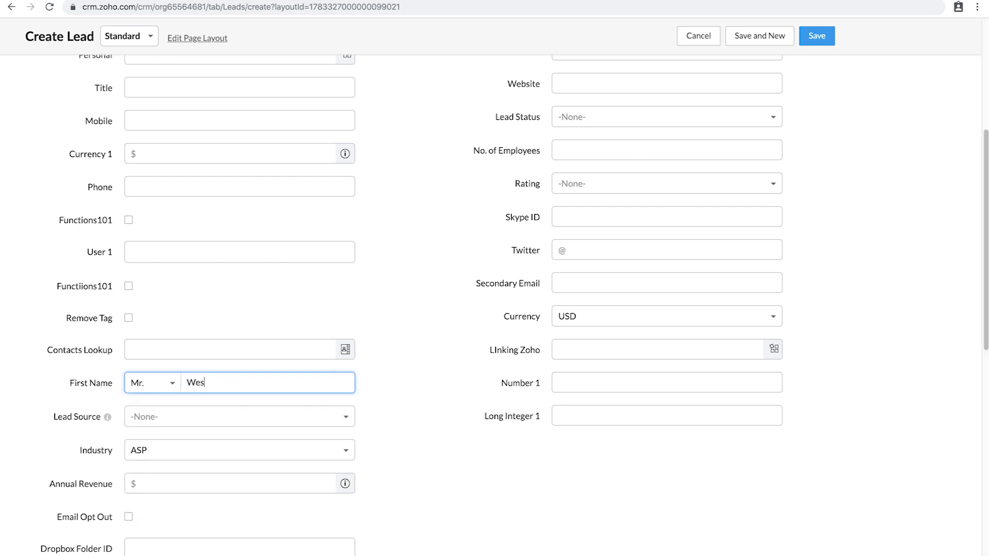
{"action": "scroll", "coordinate": [633, 225], "scroll_direction": "up", "scroll_amount": 3}
Step: Enter the lead's e-mail address, correcting a mistyped letter
{"action": "left_click", "coordinate": [574, 102]}
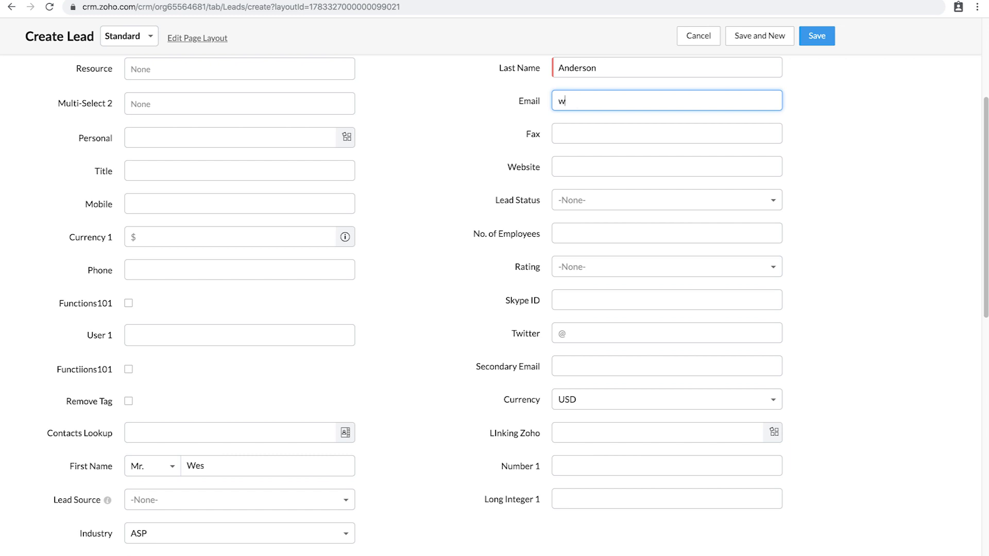
Step: Save the new lead, then review its CommandCenter state and Lead Information (Industry ASP, Currency USD)
{"action": "left_click", "coordinate": [822, 37]}
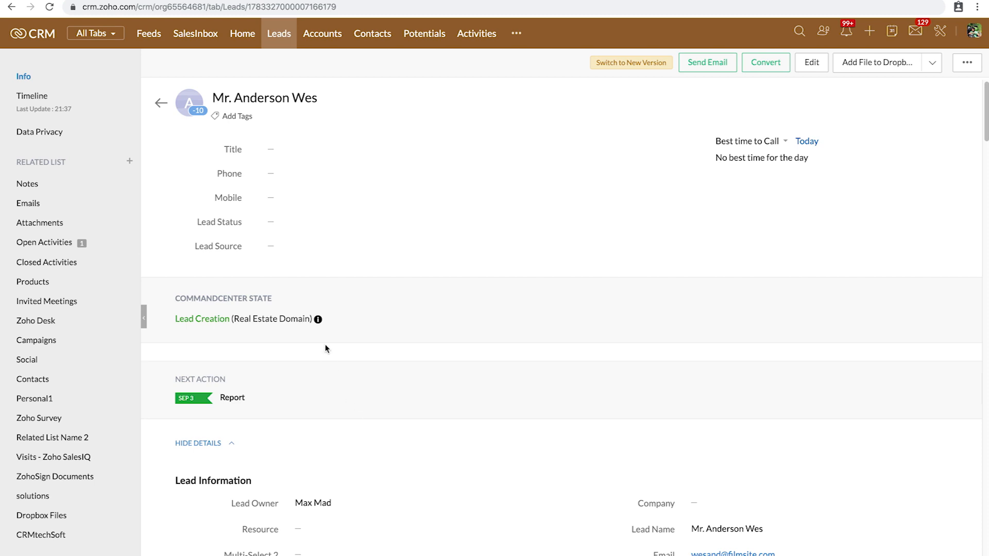
{"action": "mouse_move", "coordinate": [318, 320]}
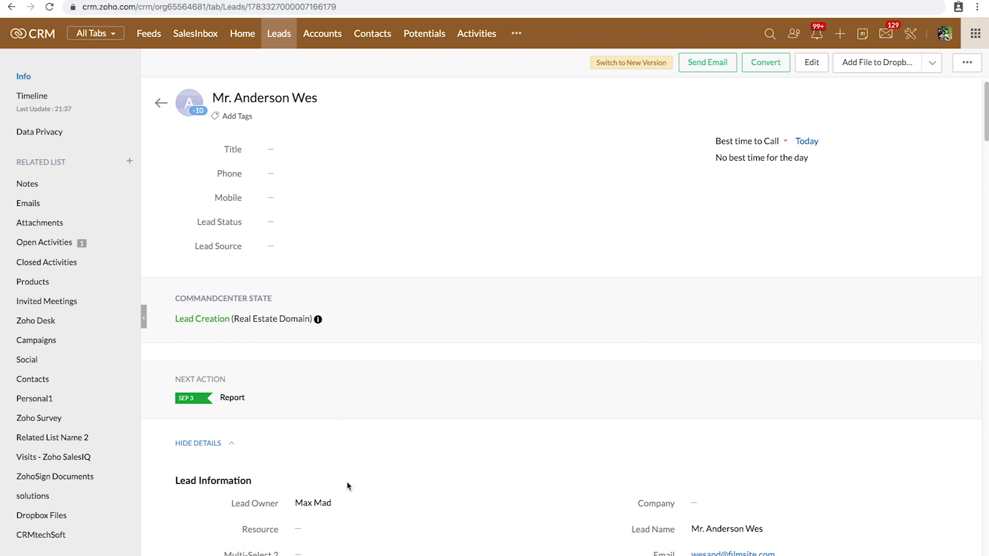
{"action": "scroll", "coordinate": [332, 493], "scroll_direction": "down", "scroll_amount": 4}
{"action": "scroll", "coordinate": [331, 493], "scroll_direction": "down", "scroll_amount": 2}
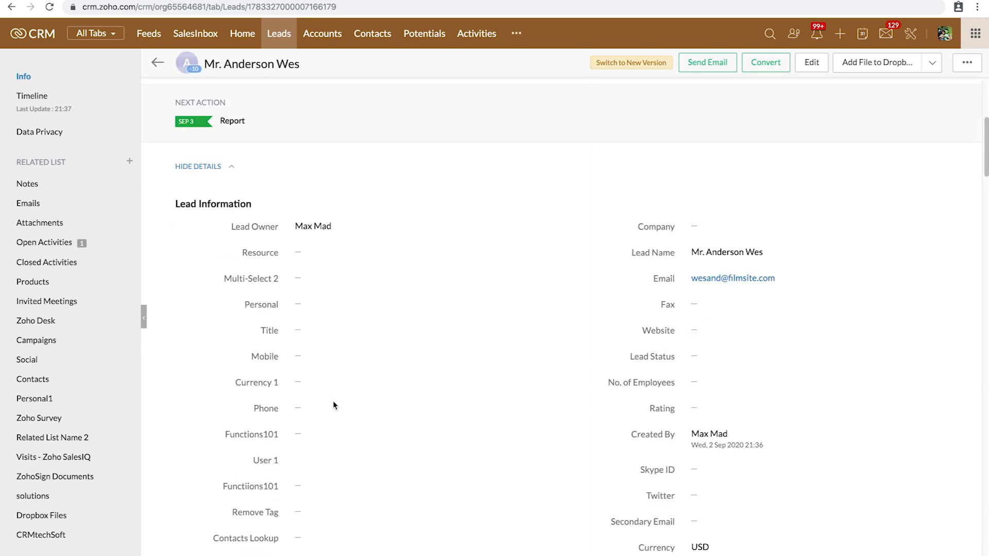
{"action": "scroll", "coordinate": [333, 394], "scroll_direction": "down", "scroll_amount": 2}
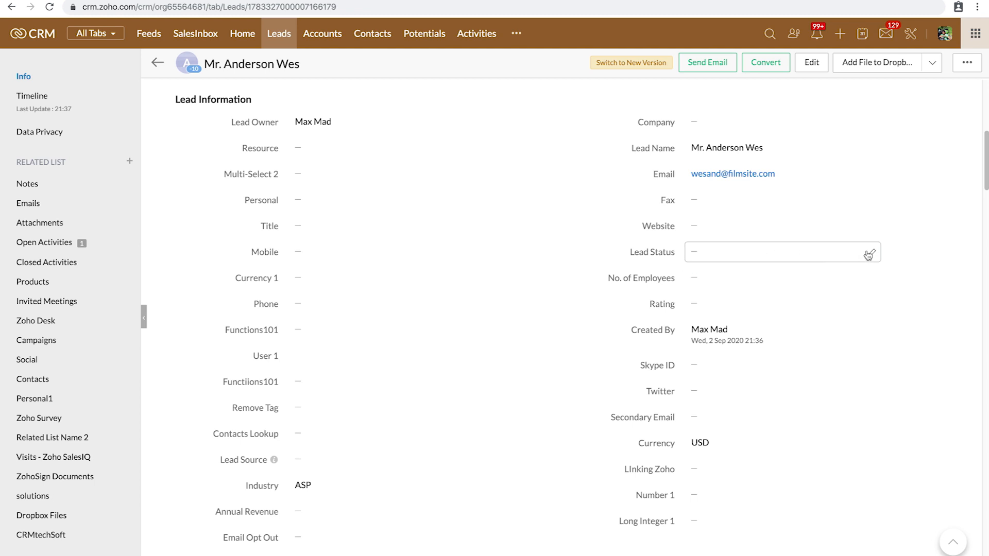
Step: Change the lead's Lead Status to Pre Qualified inline and confirm it
{"action": "left_click", "coordinate": [871, 252]}
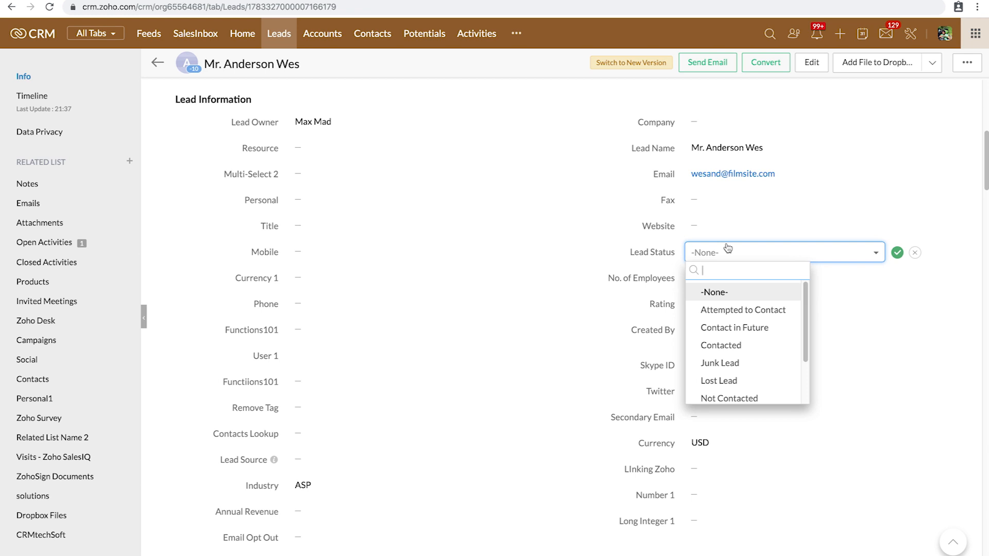
{"action": "type", "text": "pre"}
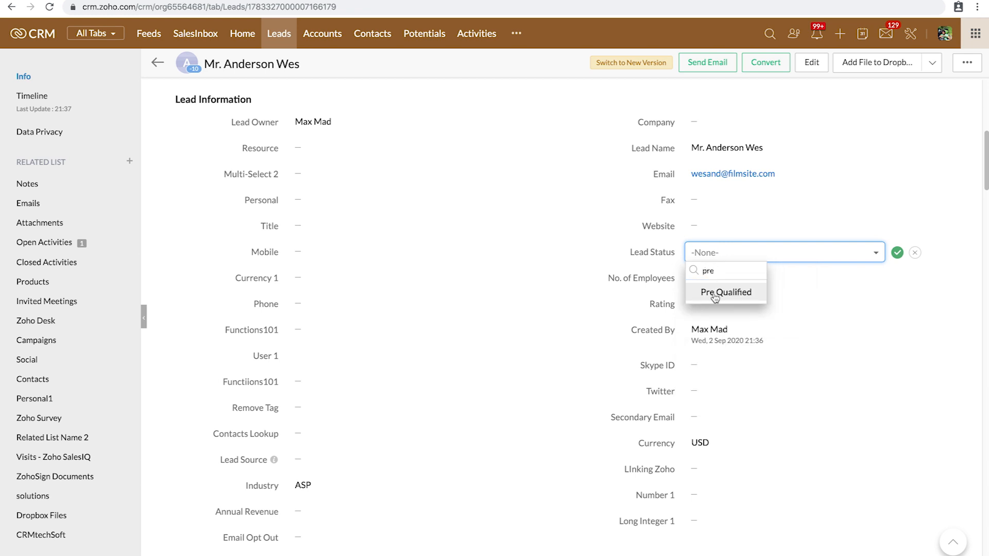
{"action": "left_click", "coordinate": [715, 297]}
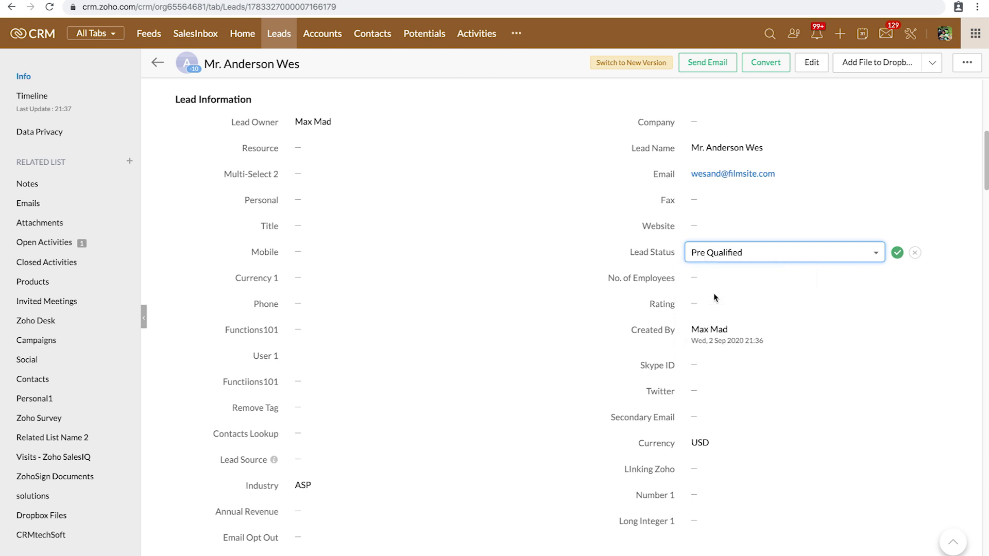
{"action": "left_click", "coordinate": [898, 253]}
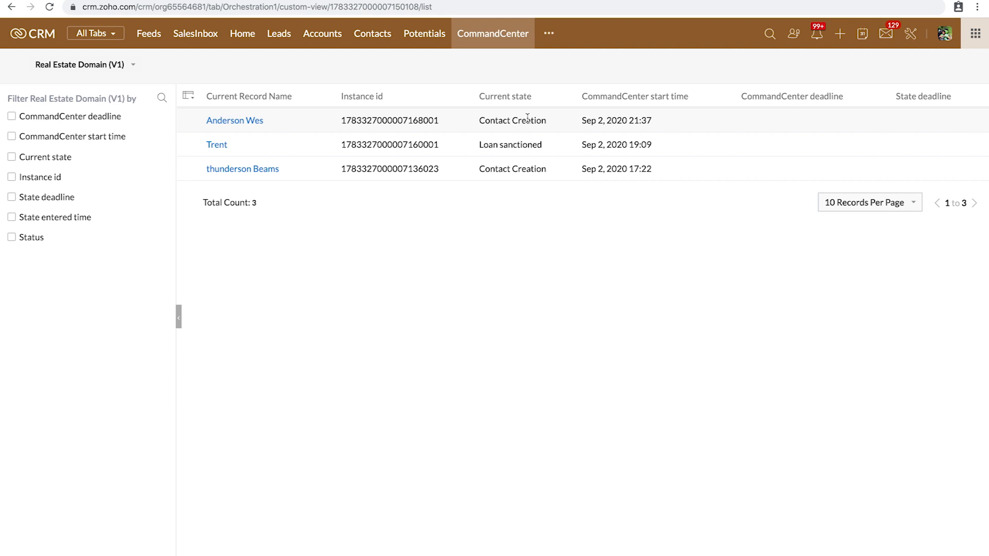
Step: Open the newest journey record to see the contact's Contact Creation state and Qualification potential
{"action": "left_click", "coordinate": [243, 124]}
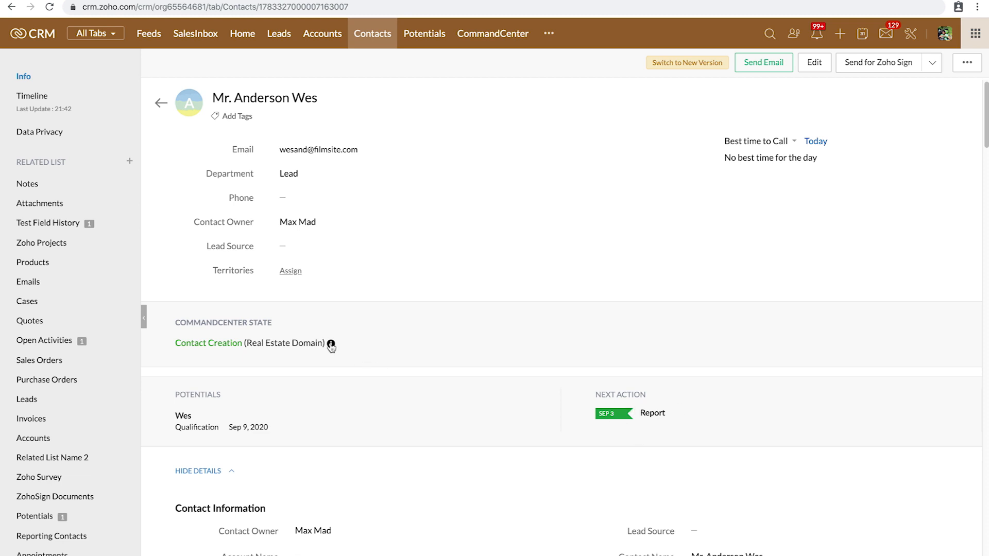
{"action": "mouse_move", "coordinate": [331, 348]}
Step: Open the contact's linked potential and approve its pending request with the comment 'Approve'
{"action": "left_click", "coordinate": [185, 419]}
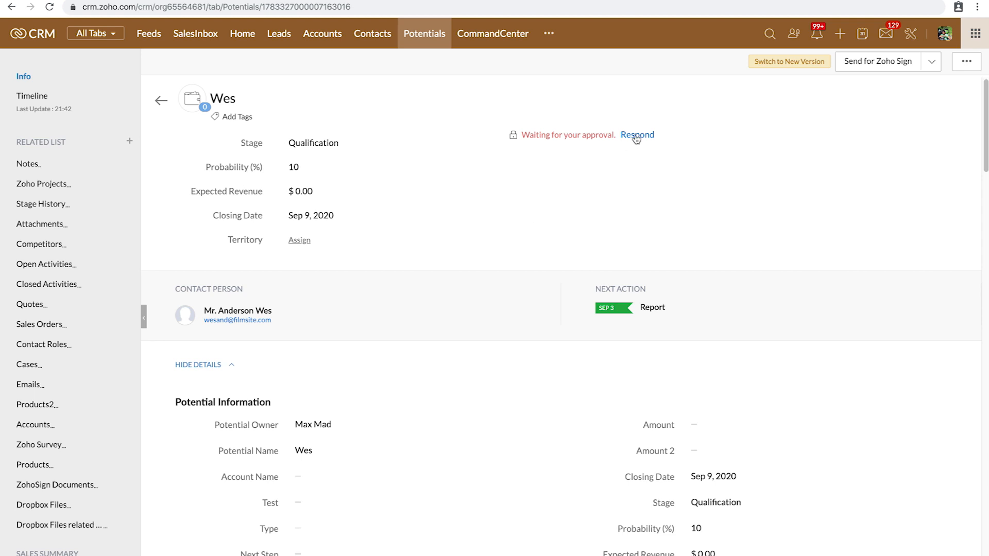
{"action": "left_click", "coordinate": [637, 136]}
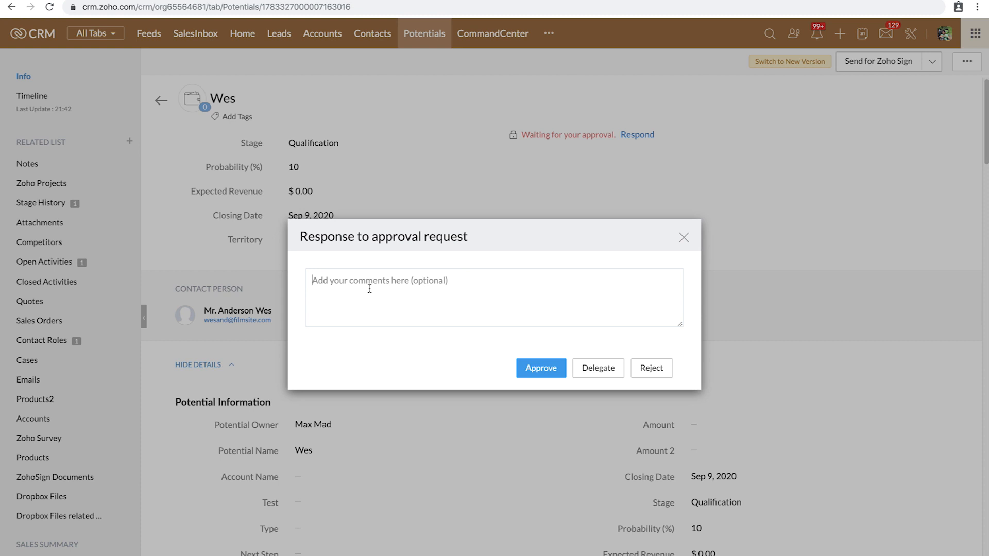
{"action": "left_click", "coordinate": [641, 374]}
{"action": "type", "text": "Appri"}
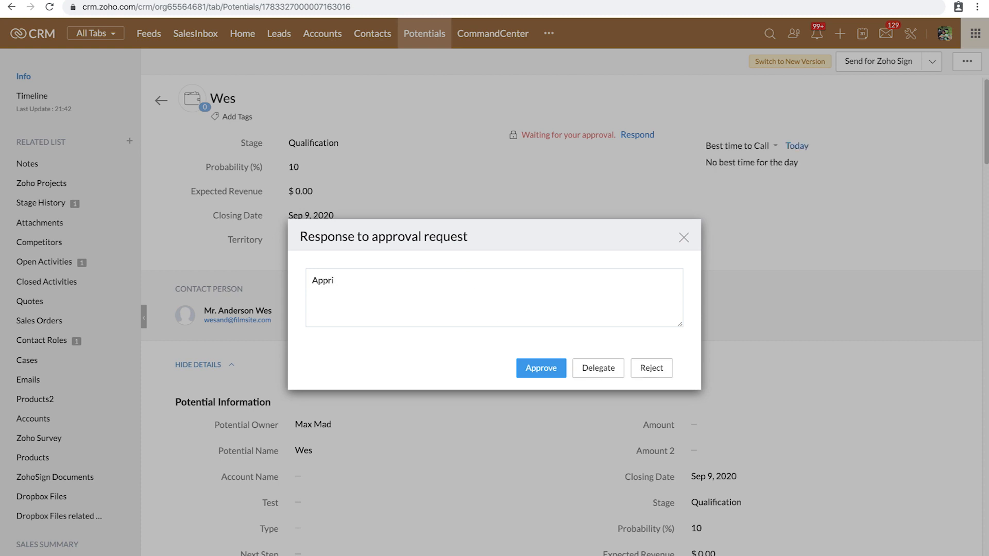
{"action": "key", "text": "BackSpace"}
{"action": "type", "text": "ove"}
{"action": "left_click", "coordinate": [541, 373]}
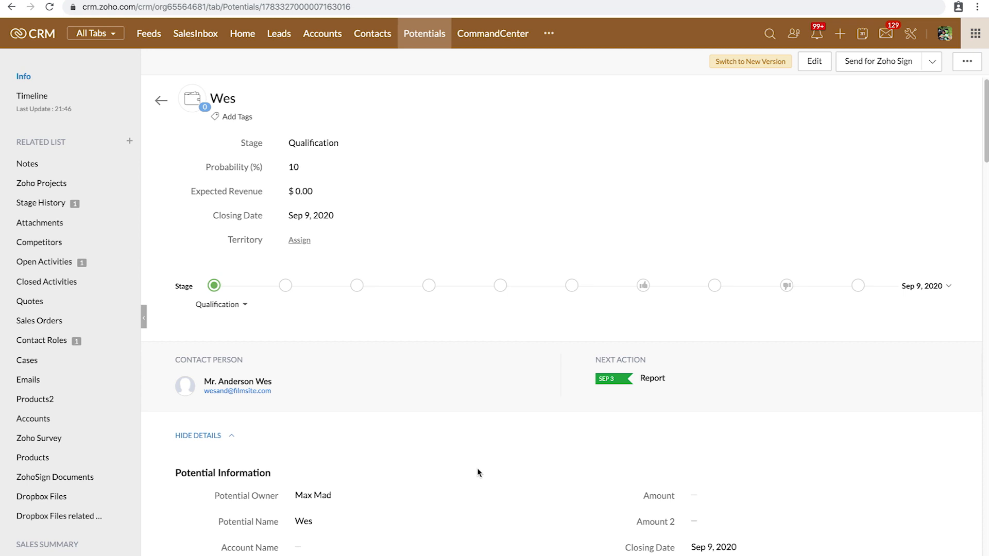
Step: Check the potential's Deal Approval state, then start a new quote from its Quotes list
{"action": "scroll", "coordinate": [479, 473], "scroll_direction": "down", "scroll_amount": 5}
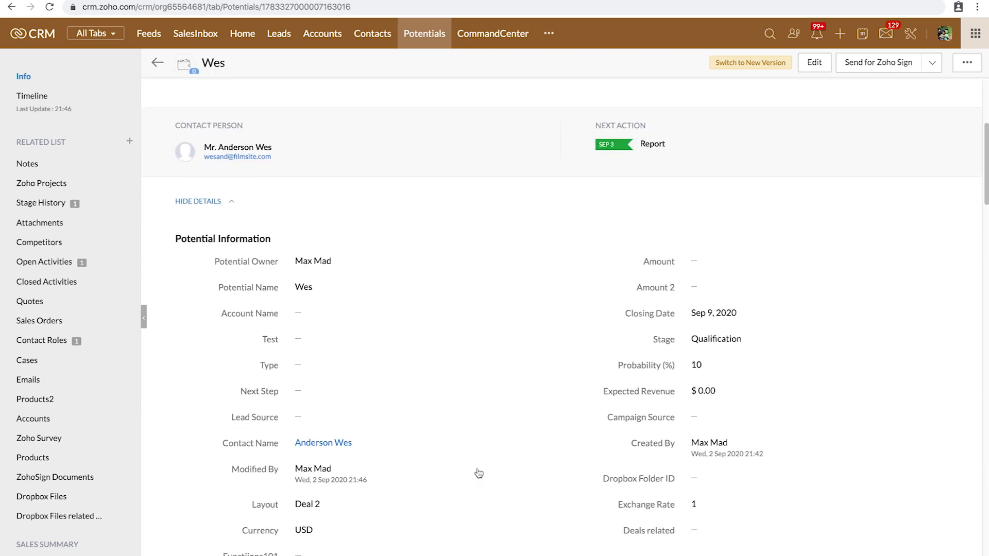
{"action": "mouse_move", "coordinate": [319, 384]}
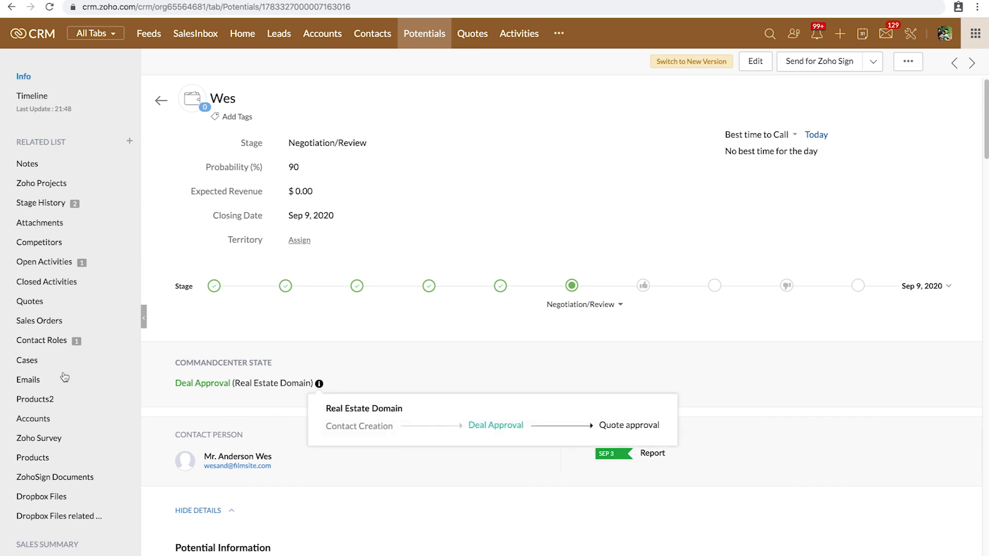
{"action": "left_click", "coordinate": [31, 301]}
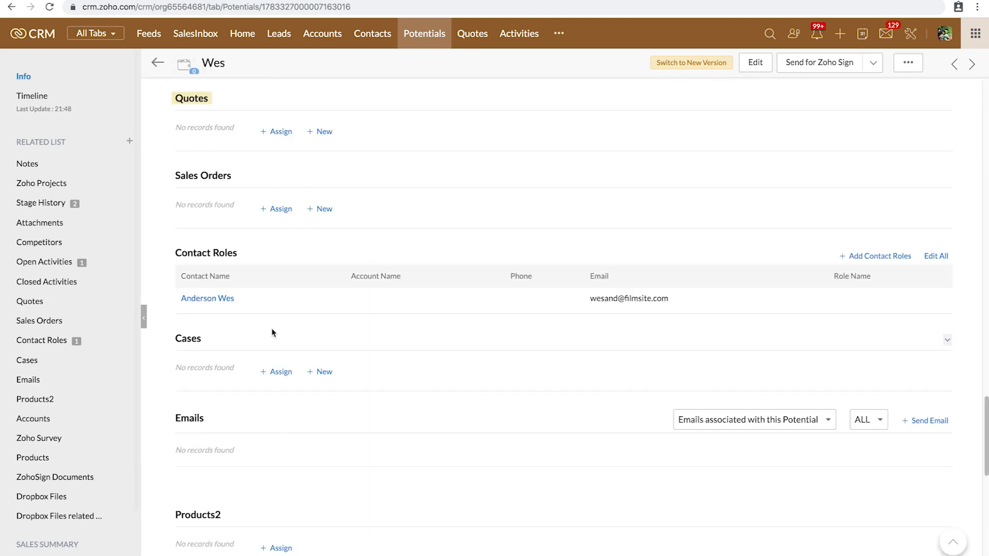
{"action": "left_click", "coordinate": [323, 133]}
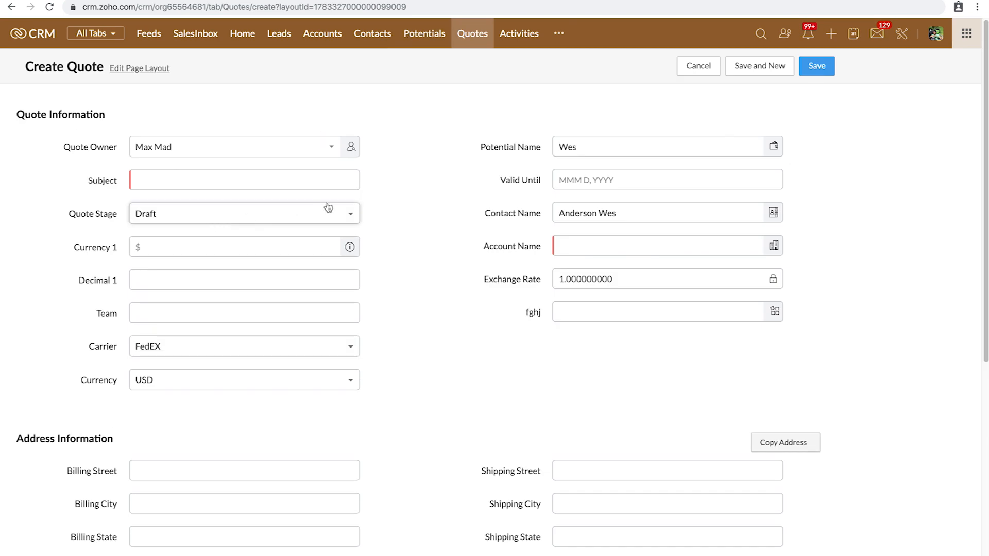
Step: Fill in quote subject 'Lounge design', valid until Sep 9, 2020, with account Benton
{"action": "left_click", "coordinate": [285, 180]}
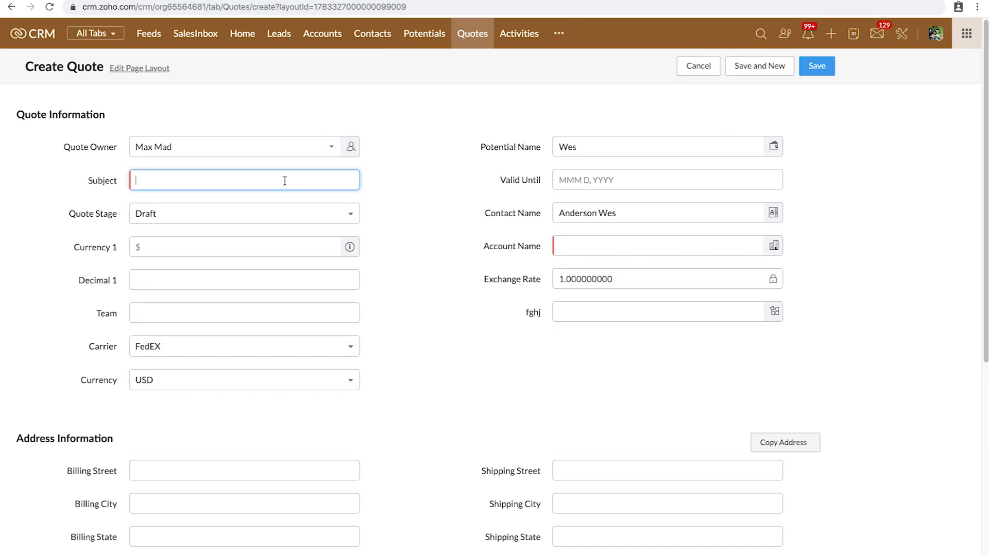
{"action": "mouse_move", "coordinate": [330, 555]}
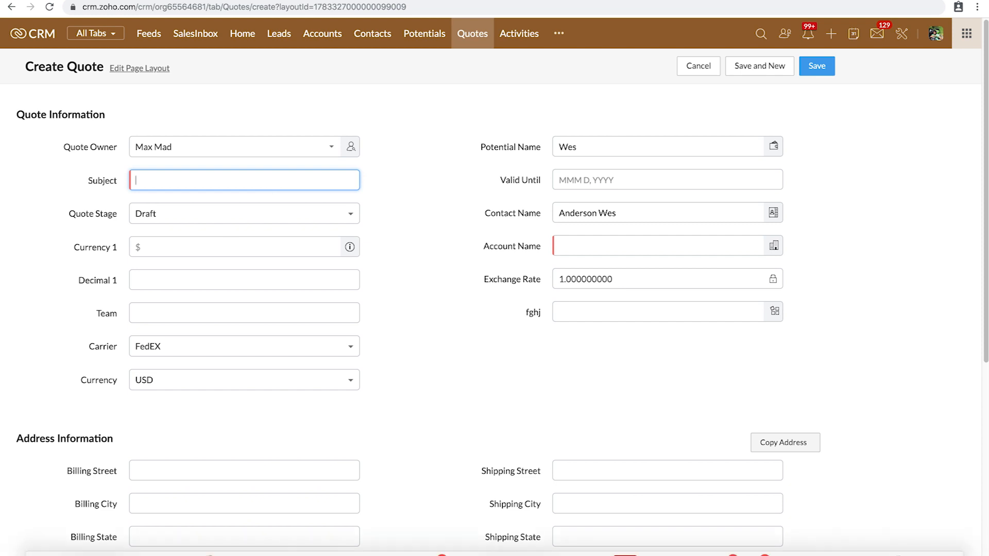
{"action": "type", "text": "Lounge design"}
{"action": "left_click", "coordinate": [625, 182]}
{"action": "left_click", "coordinate": [601, 250]}
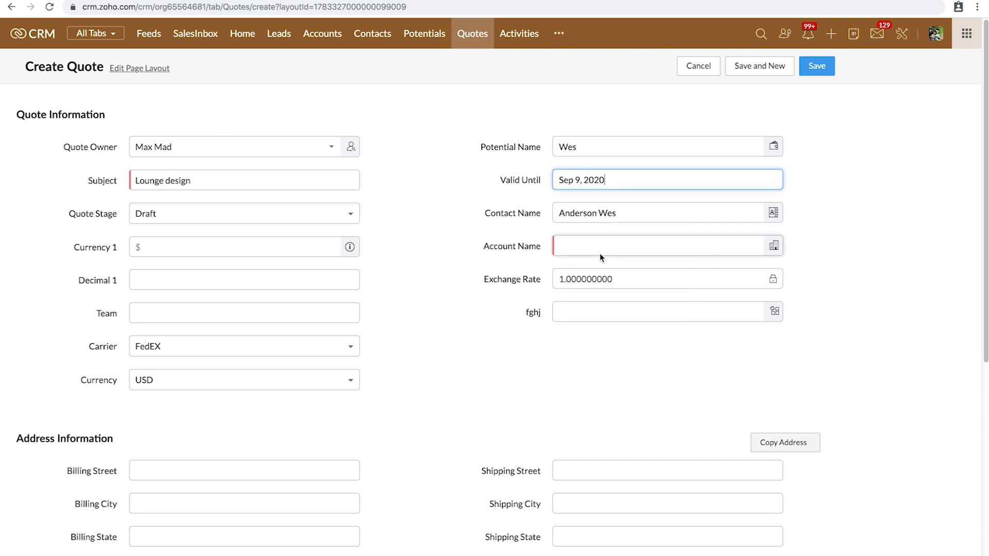
{"action": "left_click", "coordinate": [774, 247]}
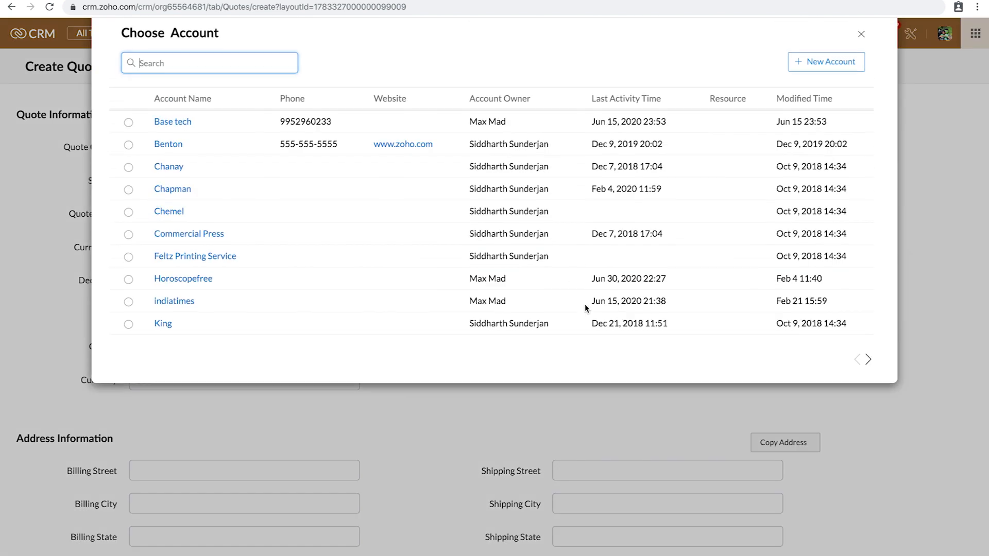
{"action": "left_click", "coordinate": [166, 146]}
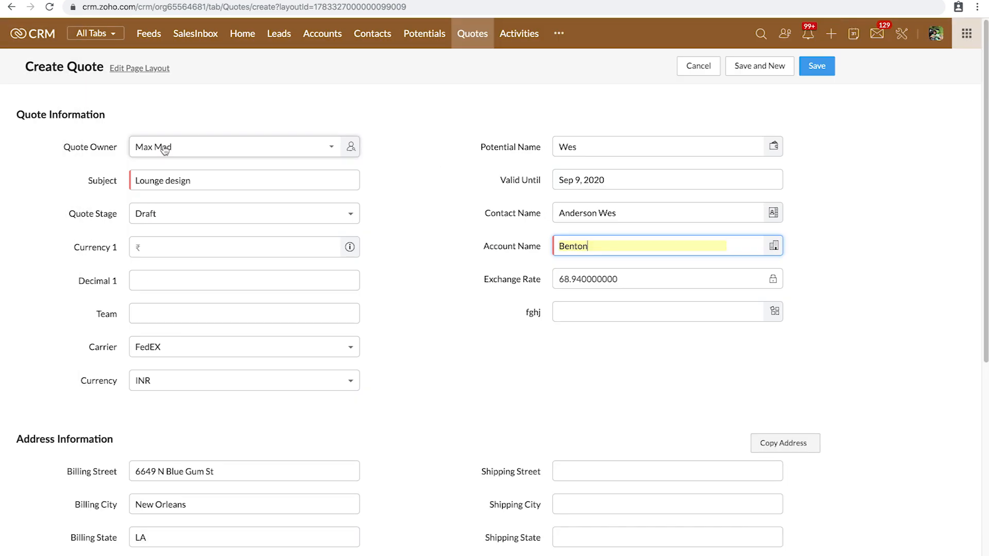
Step: Copy the quote's billing address into its shipping address
{"action": "scroll", "coordinate": [227, 468], "scroll_direction": "down", "scroll_amount": 3}
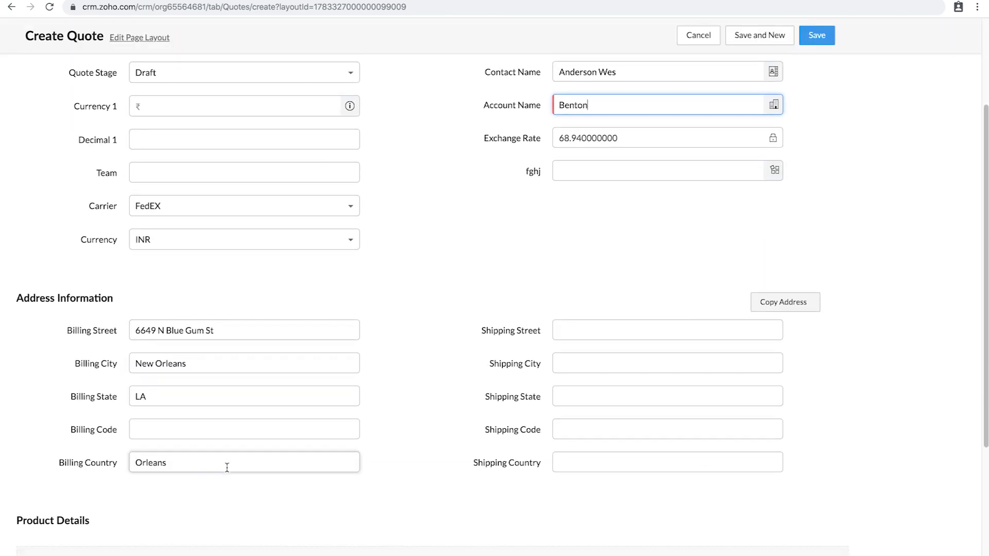
{"action": "scroll", "coordinate": [678, 313], "scroll_direction": "down", "scroll_amount": 1}
{"action": "left_click", "coordinate": [778, 263]}
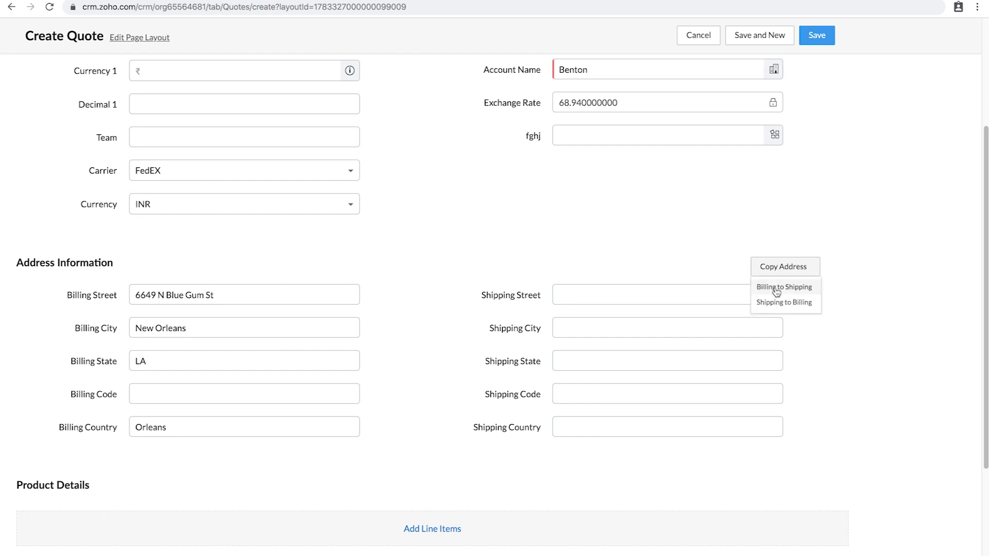
{"action": "left_click", "coordinate": [783, 286]}
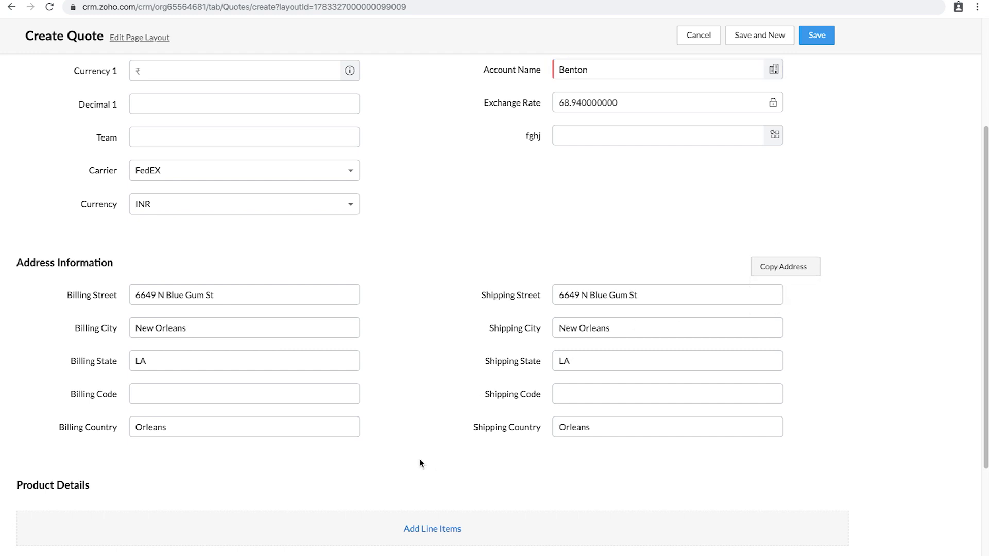
{"action": "scroll", "coordinate": [419, 461], "scroll_direction": "down", "scroll_amount": 3}
Step: Add 3 units of Woodsworth Contemporary lounge as a quote line item
{"action": "left_click", "coordinate": [429, 327]}
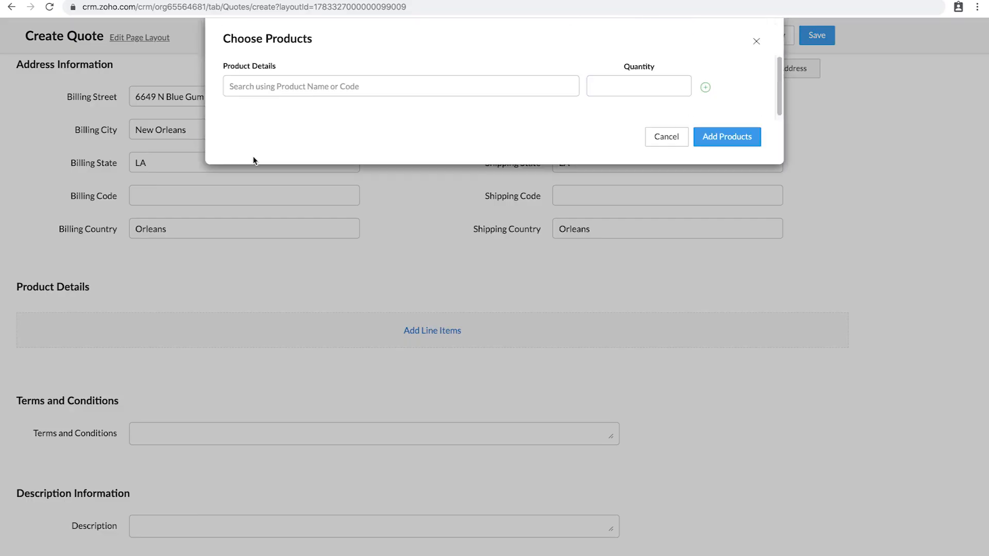
{"action": "left_click", "coordinate": [324, 95]}
{"action": "type", "text": "w"}
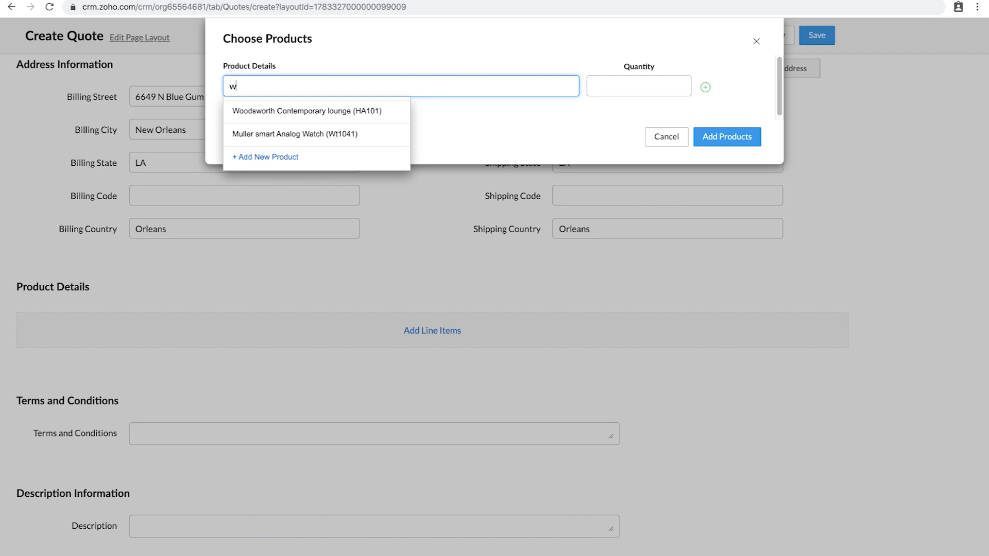
{"action": "left_click", "coordinate": [273, 122]}
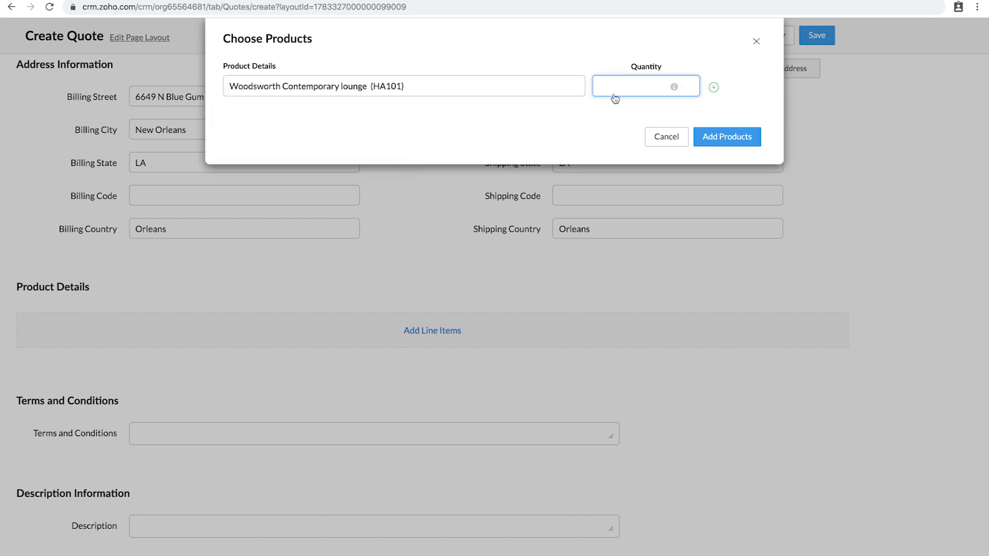
{"action": "type", "text": "3"}
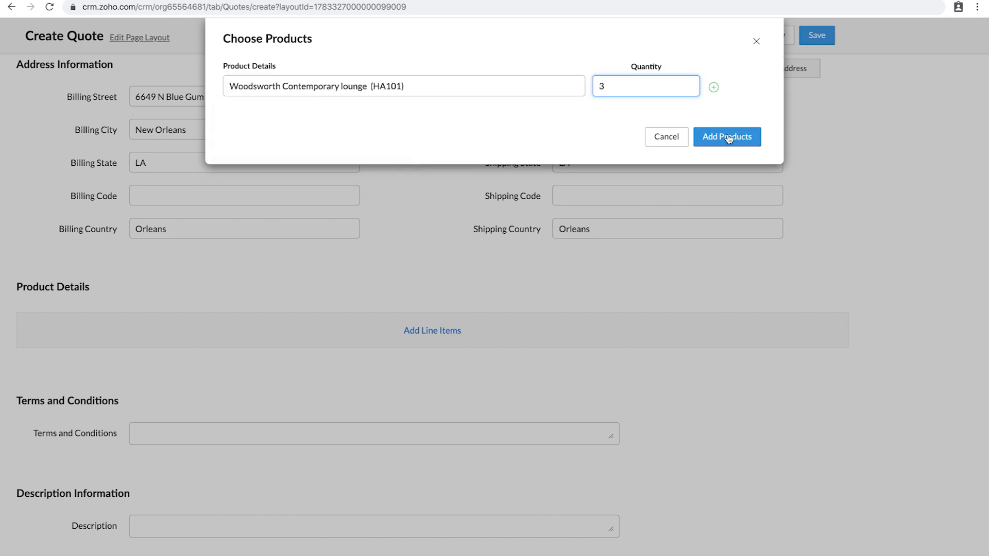
{"action": "left_click", "coordinate": [727, 136]}
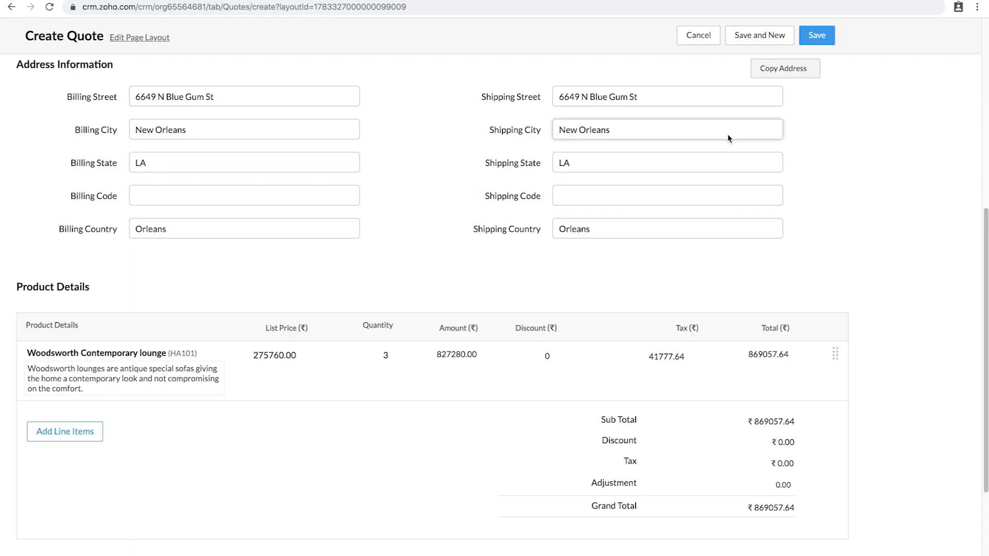
Step: Apply a 25% discount to the lounge line, bringing the grand total to ₹651793.23
{"action": "left_click", "coordinate": [558, 356]}
{"action": "type", "text": "25"}
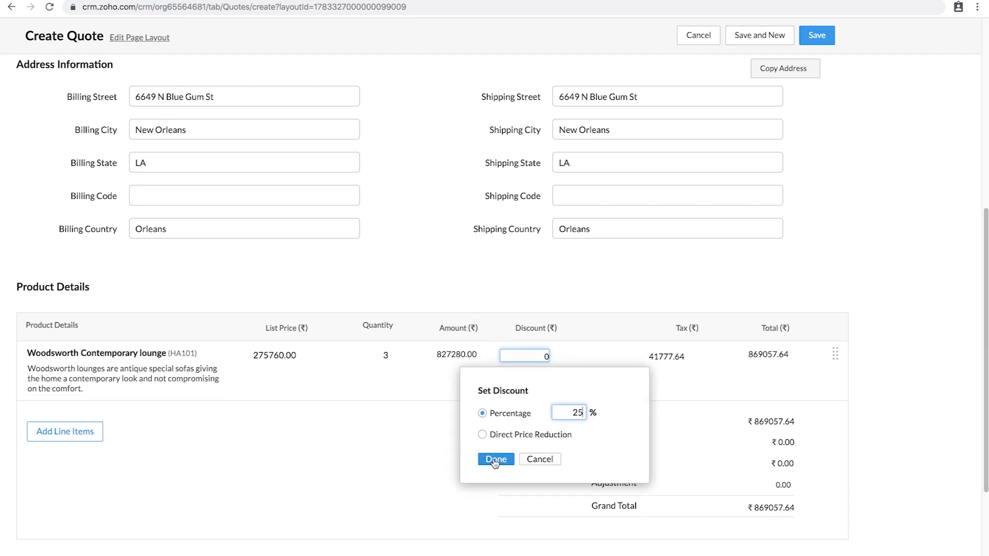
{"action": "left_click", "coordinate": [495, 460]}
{"action": "scroll", "coordinate": [485, 430], "scroll_direction": "down", "scroll_amount": 4}
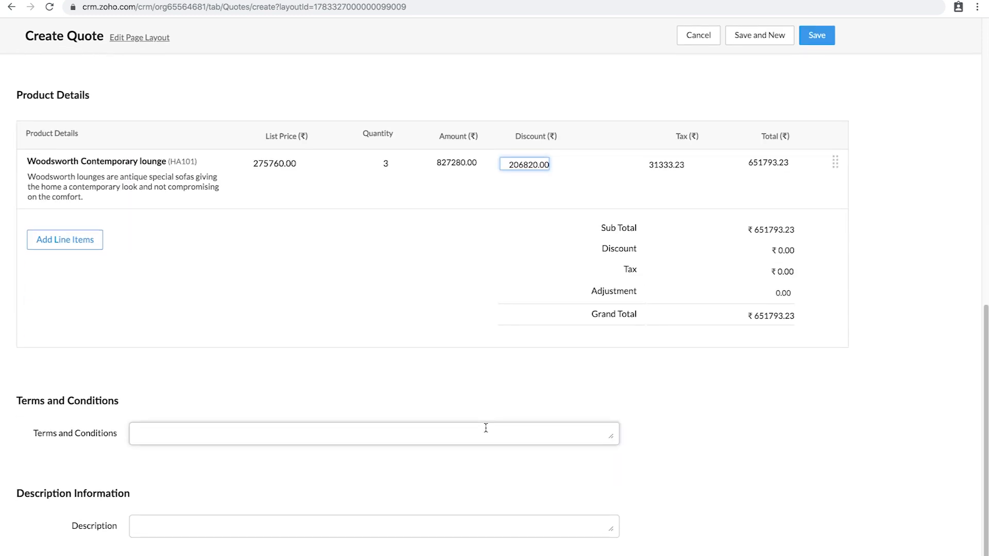
{"action": "scroll", "coordinate": [561, 245], "scroll_direction": "up", "scroll_amount": 8}
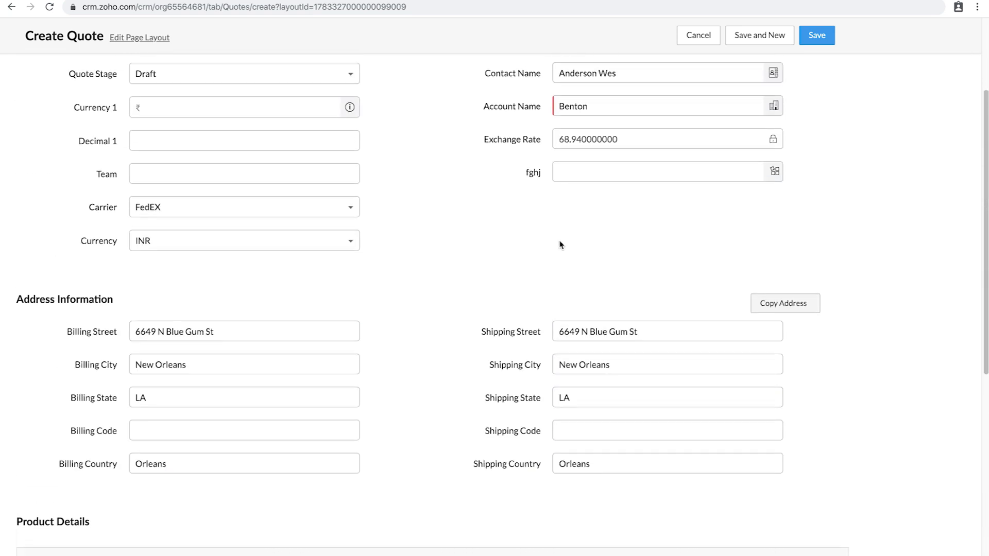
{"action": "scroll", "coordinate": [561, 245], "scroll_direction": "up", "scroll_amount": 3}
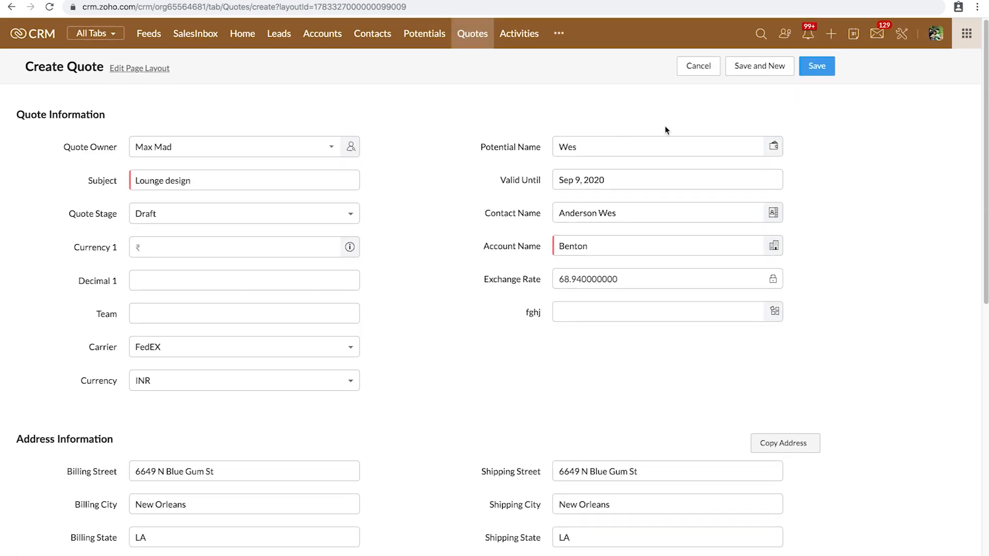
Step: Save the Lounge design quote and open it from the potential's Quotes list
{"action": "left_click", "coordinate": [815, 68]}
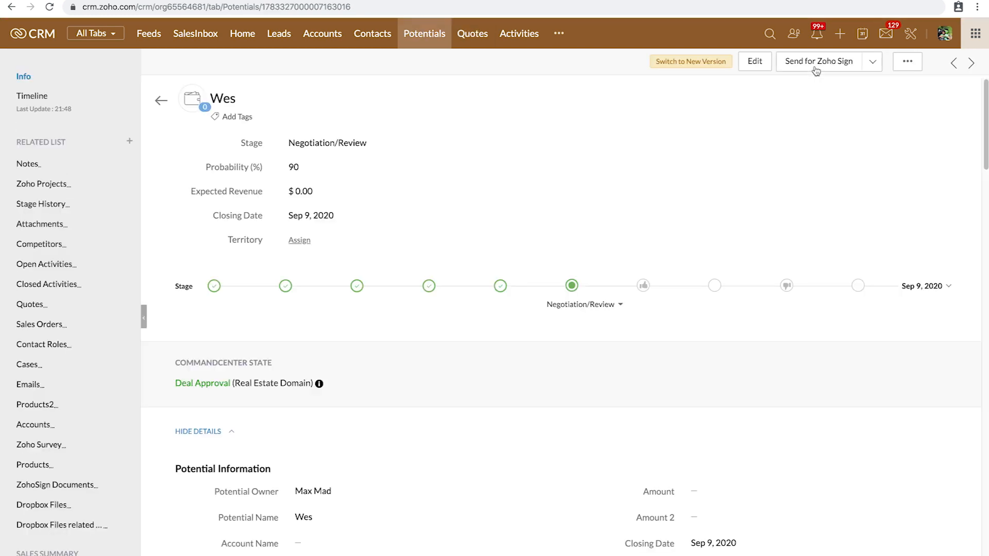
{"action": "scroll", "coordinate": [816, 71], "scroll_direction": "down", "scroll_amount": 15}
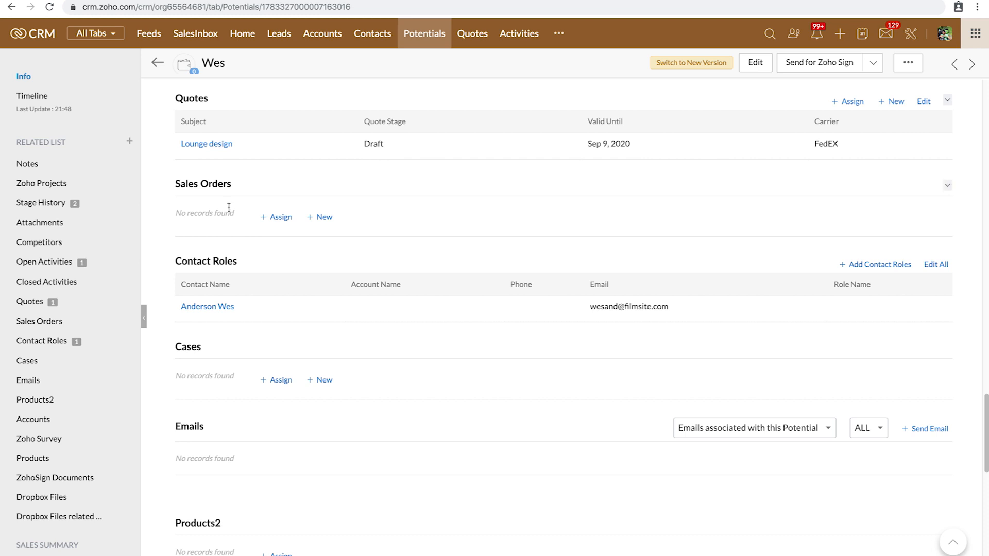
{"action": "left_click", "coordinate": [227, 145]}
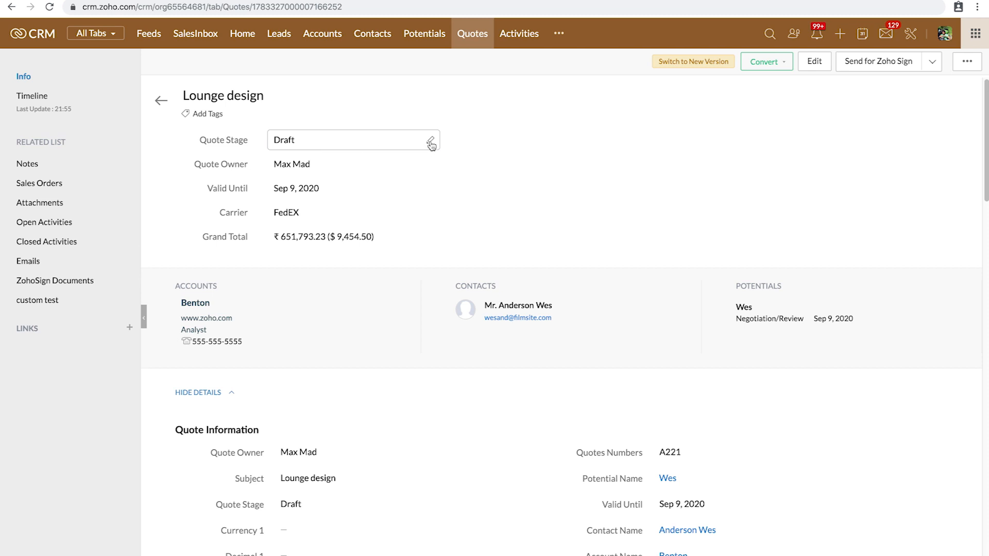
Step: Change the quote stage from Draft to Negotiation
{"action": "left_click", "coordinate": [430, 143]}
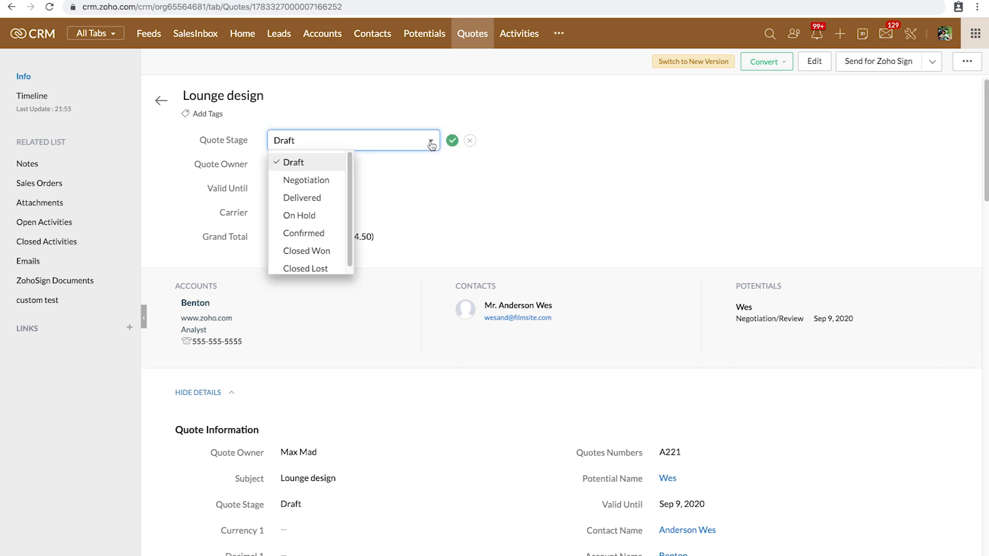
{"action": "left_click", "coordinate": [307, 180]}
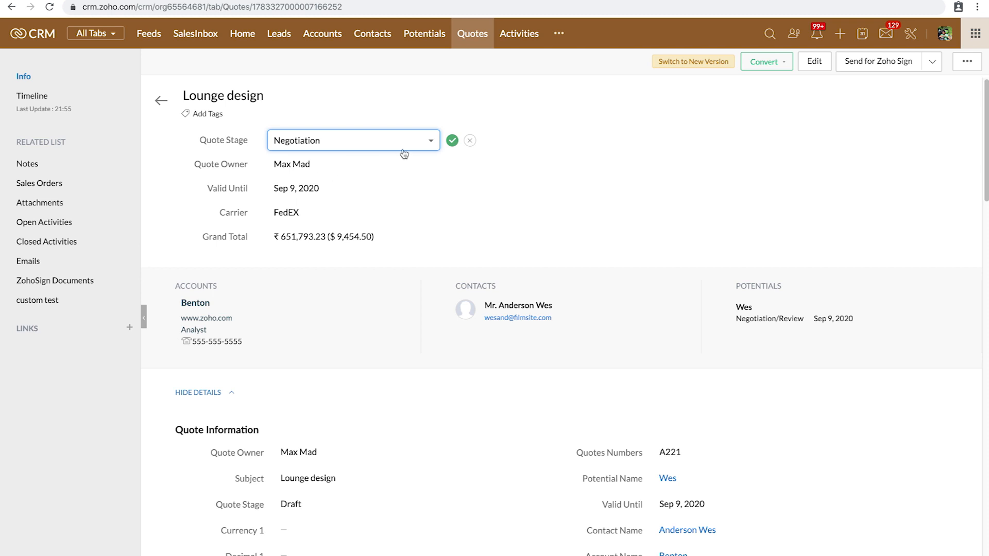
{"action": "left_click", "coordinate": [452, 141]}
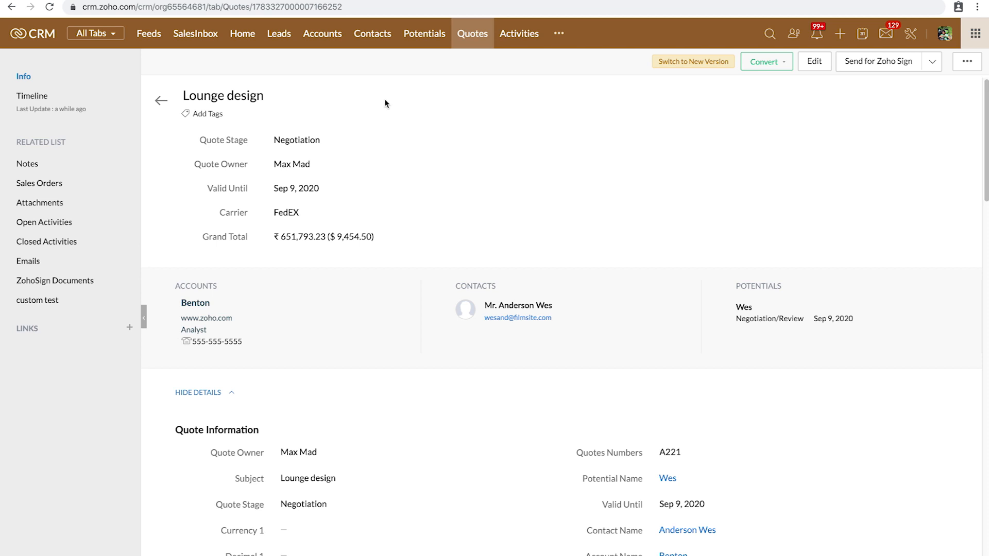
Step: Reload the quote record to review its updated stage and history
{"action": "left_click", "coordinate": [50, 7]}
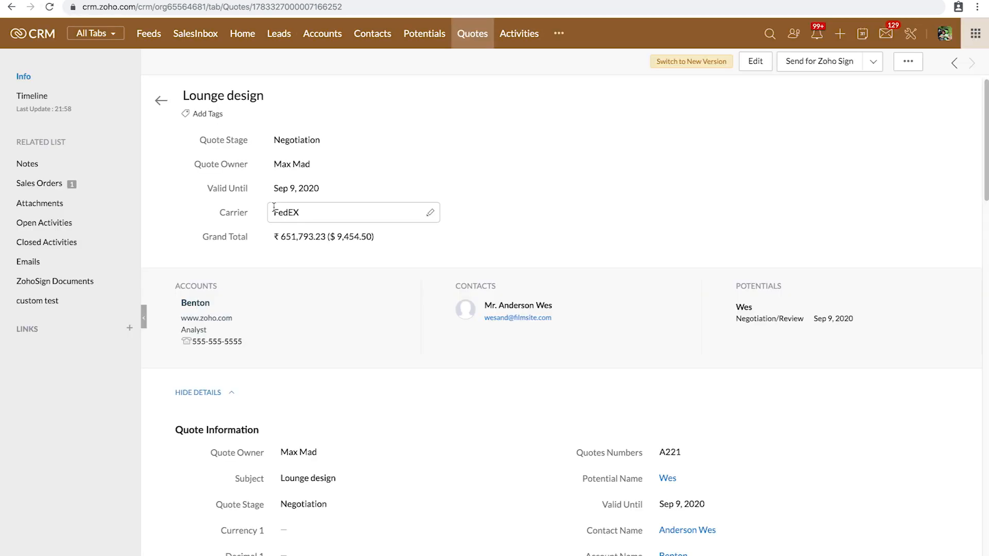
{"action": "scroll", "coordinate": [265, 422], "scroll_direction": "down", "scroll_amount": 1}
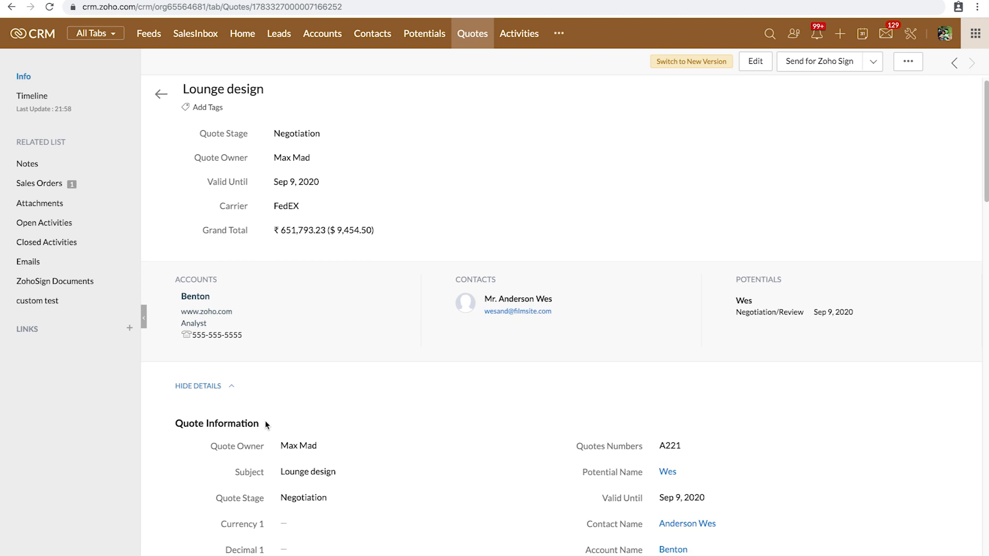
{"action": "scroll", "coordinate": [264, 420], "scroll_direction": "down", "scroll_amount": 1}
{"action": "scroll", "coordinate": [265, 420], "scroll_direction": "up", "scroll_amount": 2}
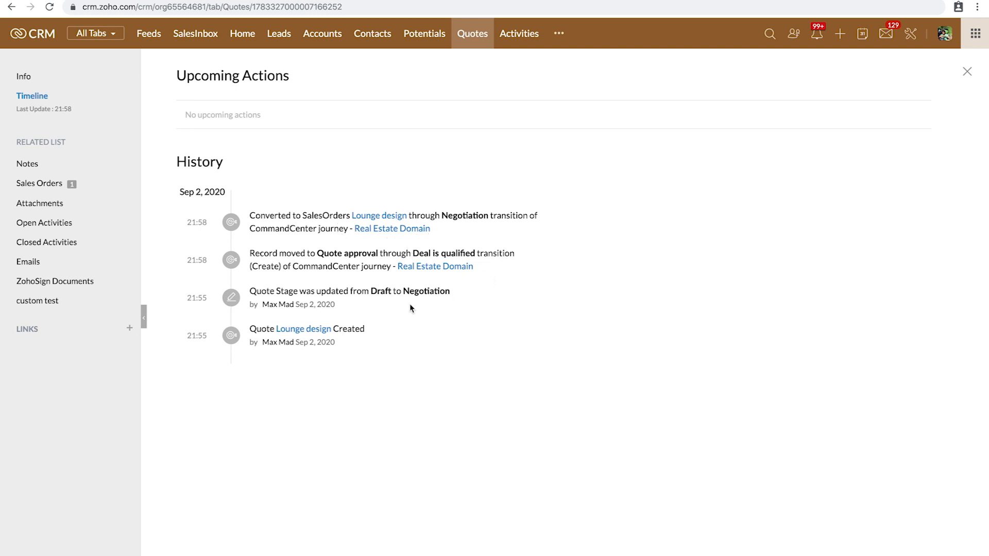
Step: Open the Lounge design sales order from the quote's Sales Orders related list
{"action": "left_click", "coordinate": [48, 184]}
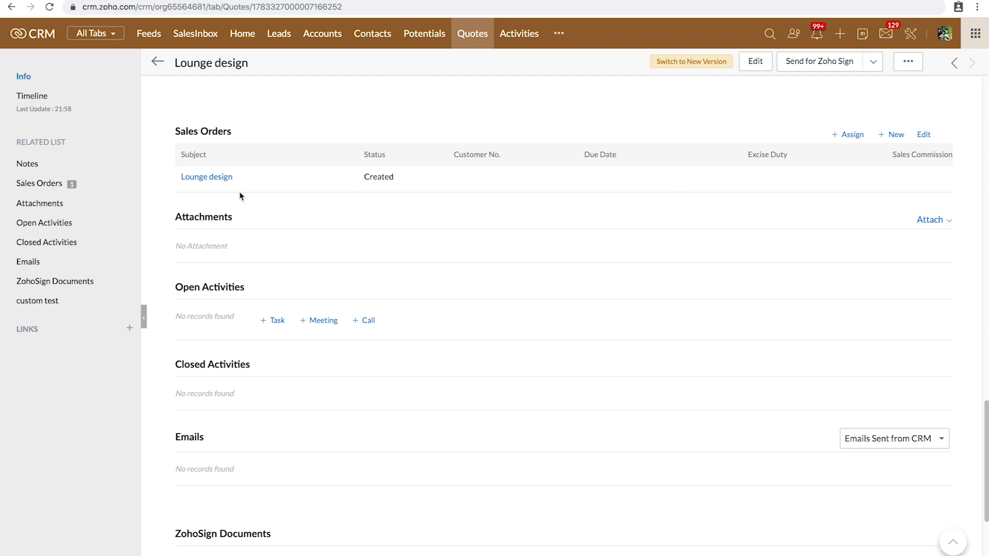
{"action": "left_click", "coordinate": [220, 180]}
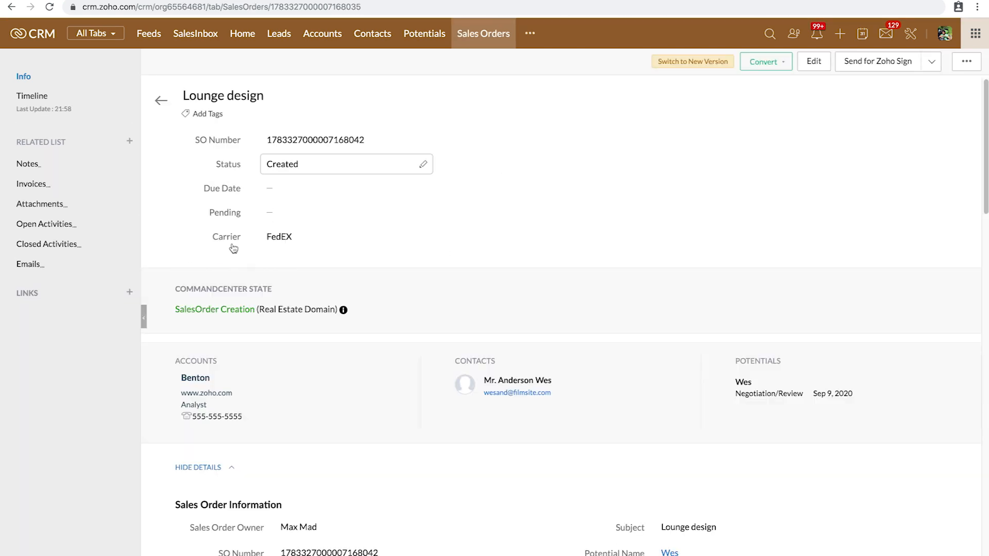
{"action": "mouse_move", "coordinate": [343, 311]}
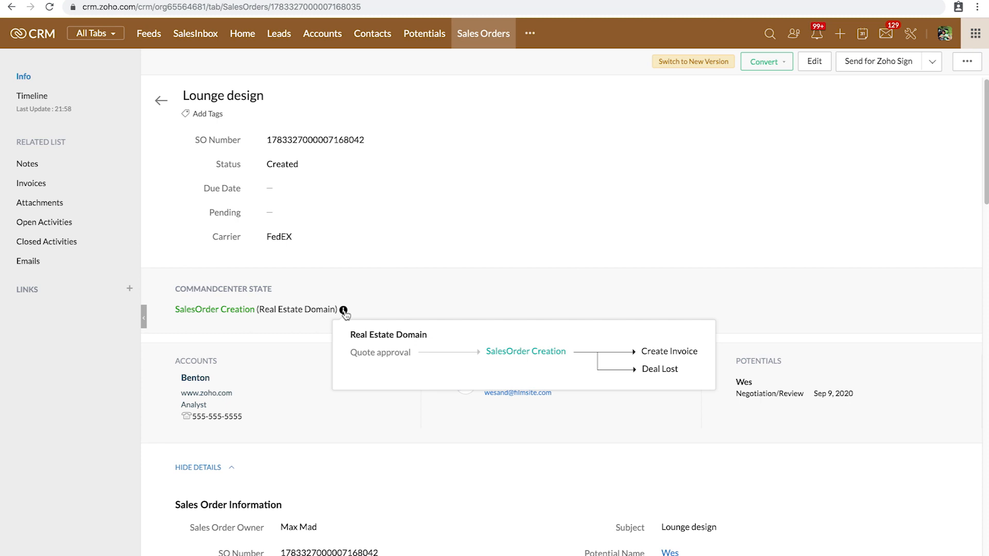
Step: Set the Lounge design sales order's Status to Approved, then open the first journey record's potential
{"action": "left_click", "coordinate": [814, 66]}
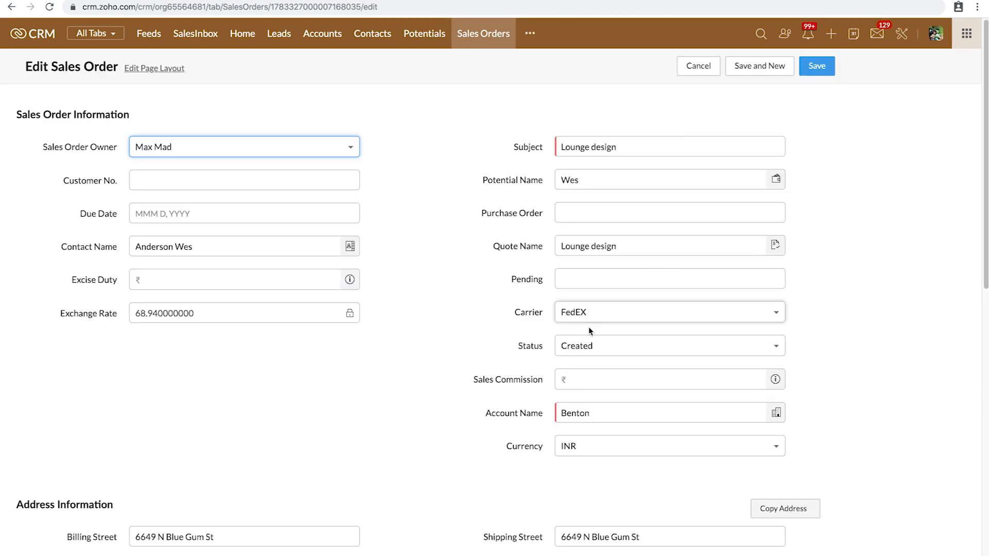
{"action": "left_click", "coordinate": [598, 348]}
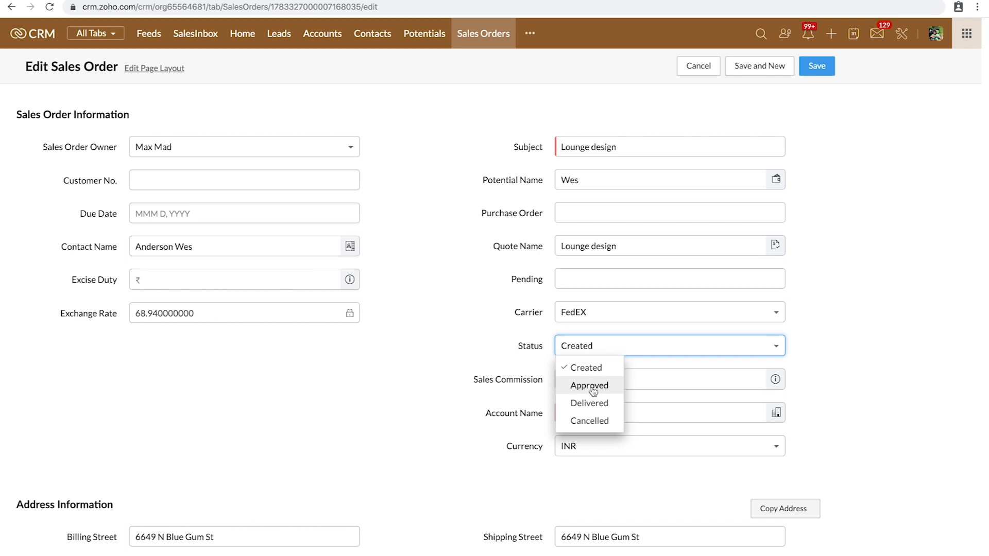
{"action": "left_click", "coordinate": [590, 387]}
{"action": "left_click", "coordinate": [815, 67]}
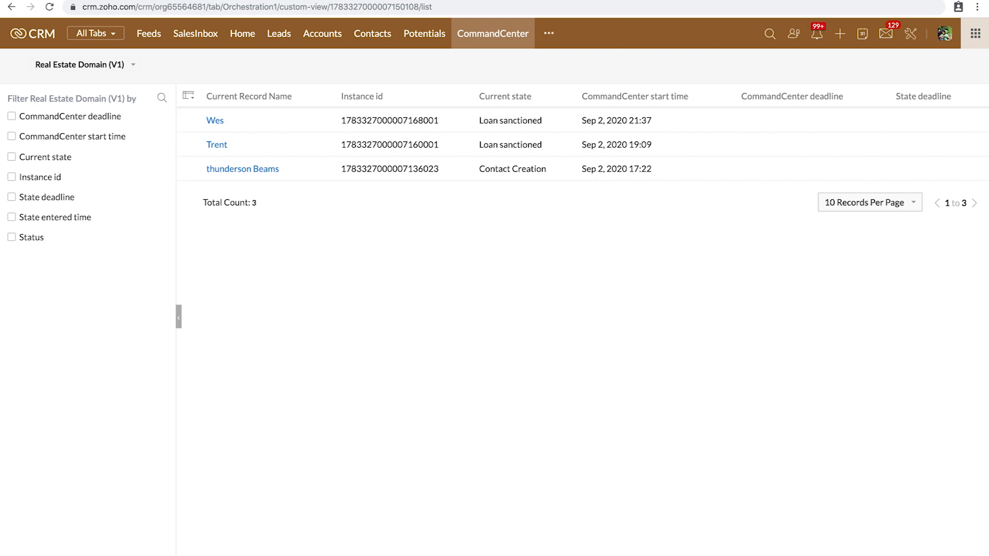
{"action": "left_click", "coordinate": [216, 123]}
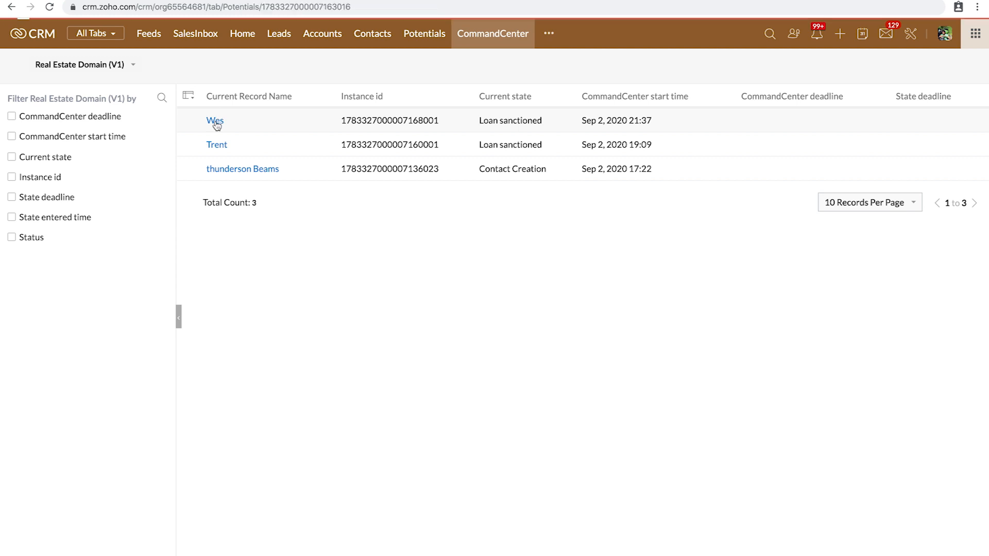